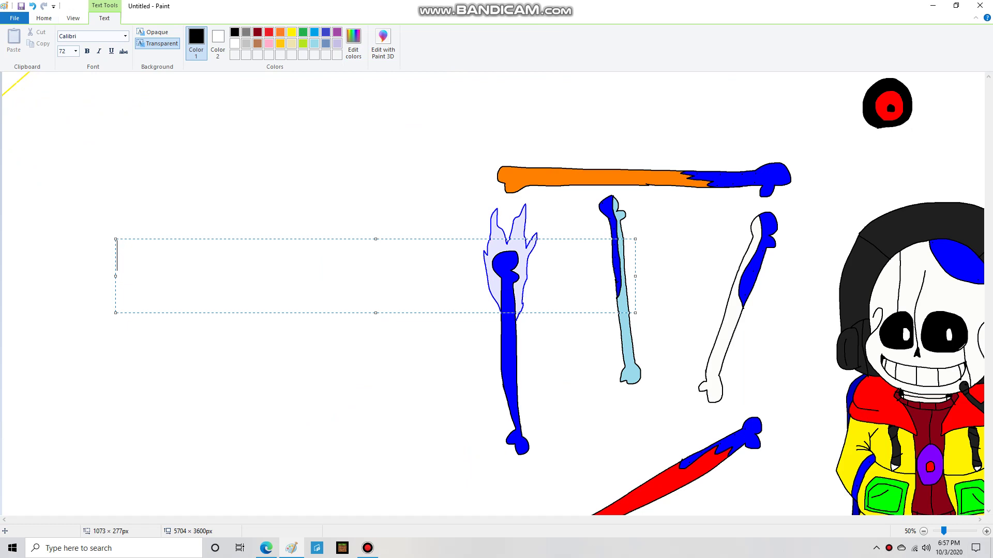
# Enter "Here's part 4" in the empty text box beside the bone drawings
pyautogui.write("Here's part 4")
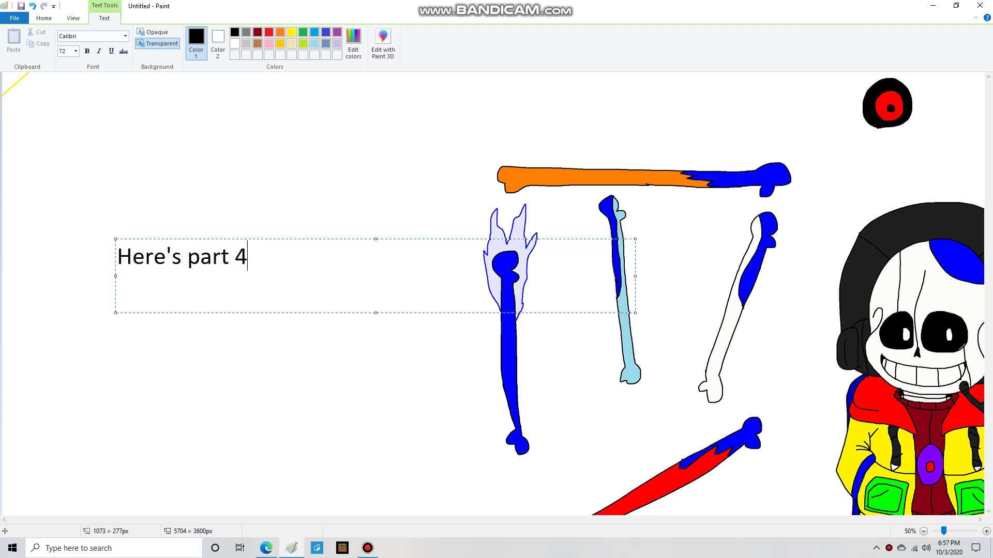
# Replace the text box's message with "The CORE, one of the greatest machines"
pyautogui.press('BackSpace')
pyautogui.press('BackSpace')
pyautogui.press('BackSpace')
pyautogui.press('BackSpace')
pyautogui.press('BackSpace')
pyautogui.press('BackSpace')
pyautogui.press('BackSpace')
pyautogui.press('BackSpace')
pyautogui.press('BackSpace')
pyautogui.press('BackSpace')
pyautogui.press('BackSpace')
pyautogui.press('BackSpace')
pyautogui.press('BackSpace')
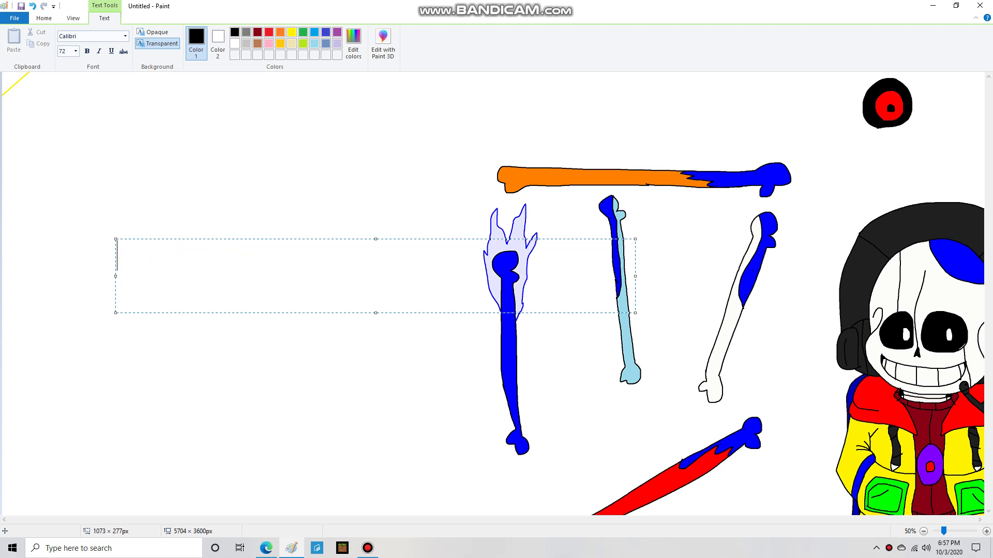
pyautogui.write('The COR')
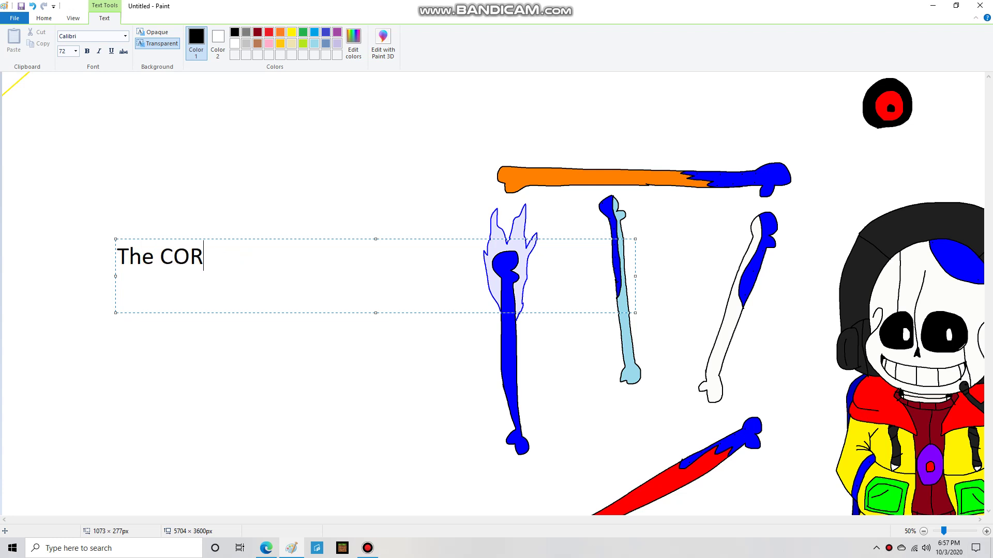
pyautogui.write('E, one of the ')
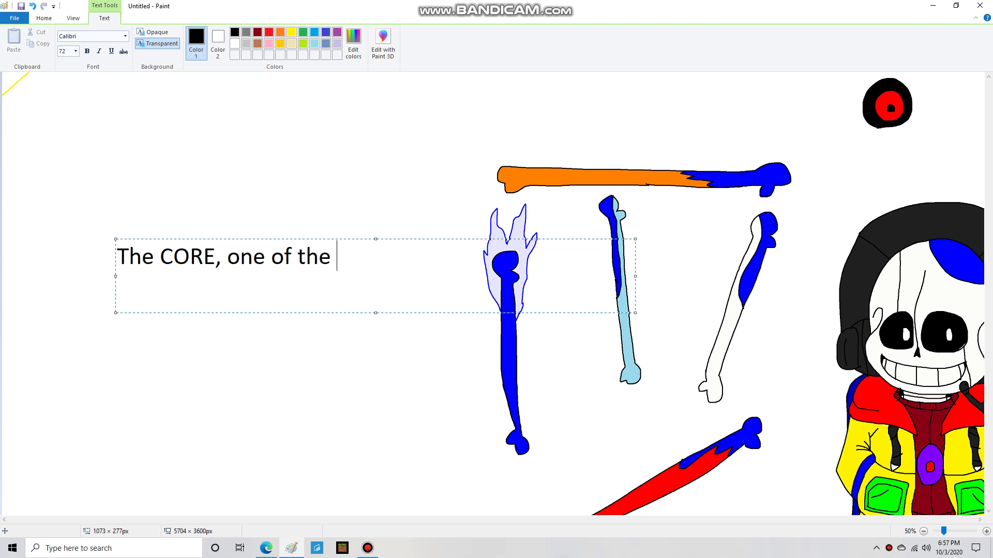
pyautogui.write('greatest machines')
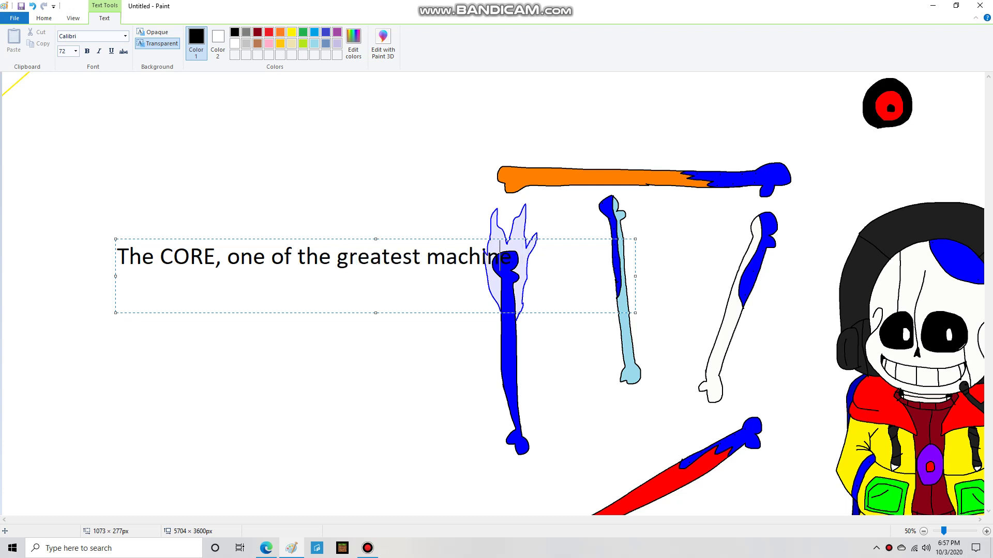
# Replace the text box's message with "We all know how it works, so let's just cut to the chase."
pyautogui.press('BackSpace')
pyautogui.press('BackSpace')
pyautogui.press('BackSpace')
pyautogui.press('BackSpace')
pyautogui.press('BackSpace')
pyautogui.press('BackSpace')
pyautogui.press('BackSpace')
pyautogui.press('BackSpace')
pyautogui.press('BackSpace')
pyautogui.press('BackSpace')
pyautogui.press('BackSpace')
pyautogui.press('BackSpace')
pyautogui.press('BackSpace')
pyautogui.press('BackSpace')
pyautogui.press('BackSpace')
pyautogui.press('BackSpace')
pyautogui.press('BackSpace')
pyautogui.press('BackSpace')
pyautogui.press('BackSpace')
pyautogui.press('BackSpace')
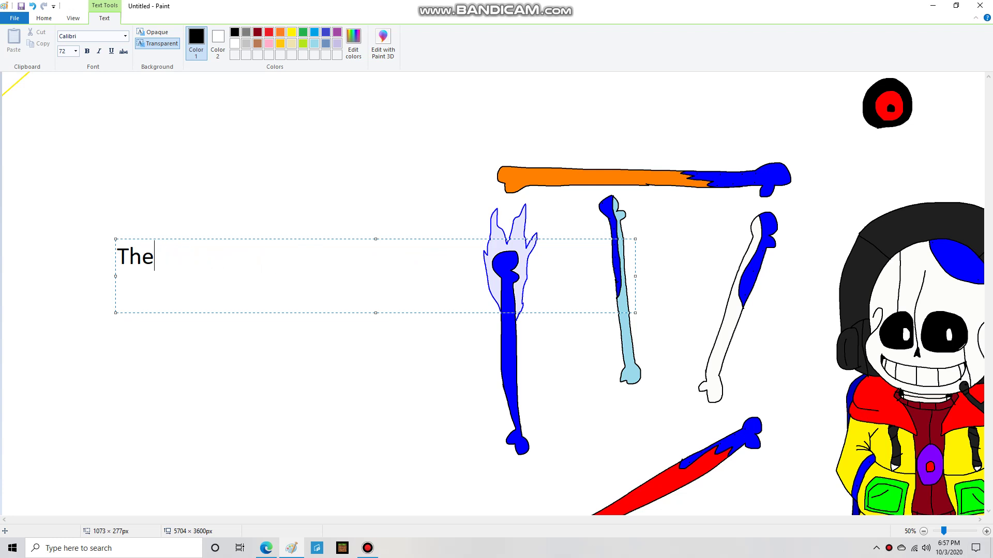
pyautogui.press('BackSpace')
pyautogui.press('BackSpace')
pyautogui.press('BackSpace')
pyautogui.write('We all k')
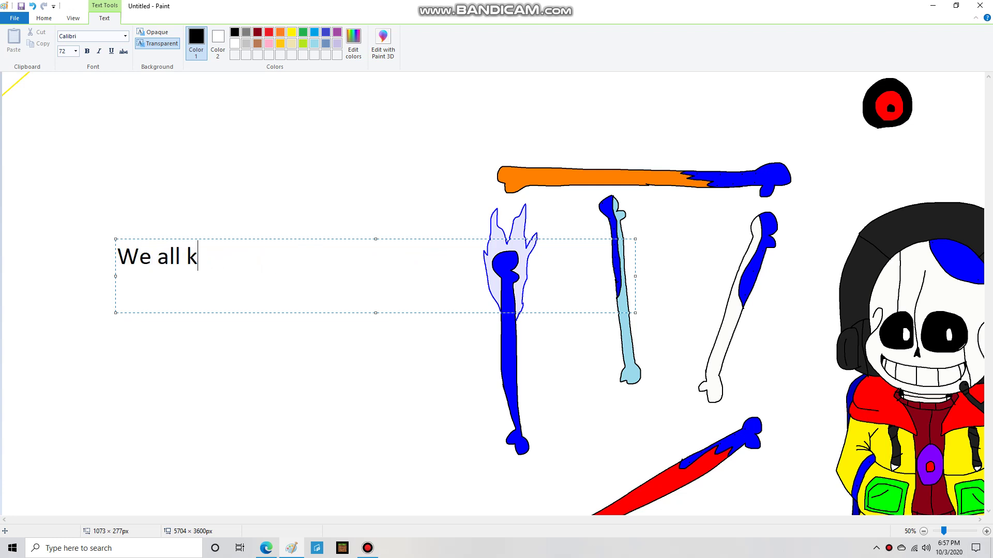
pyautogui.write('now how it works')
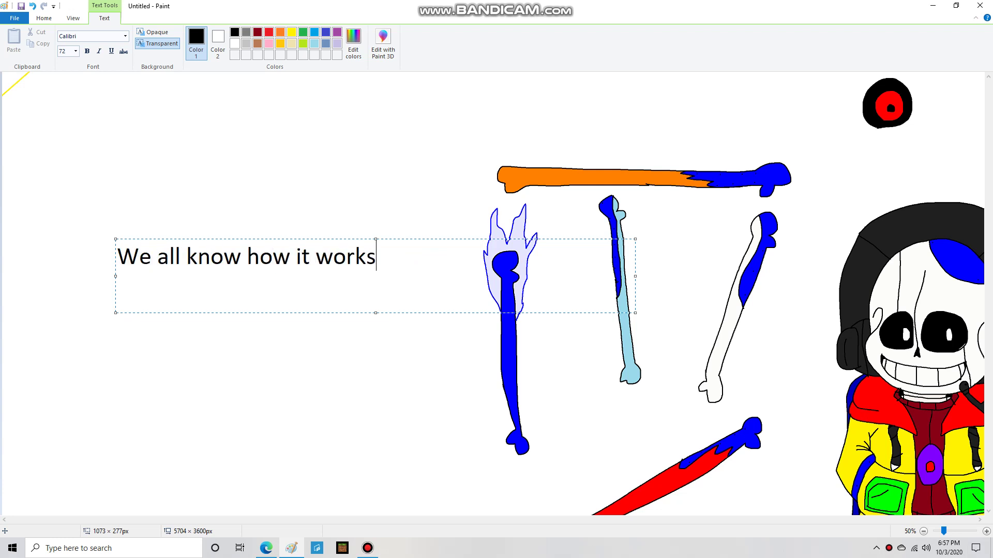
pyautogui.write(", so let's just")
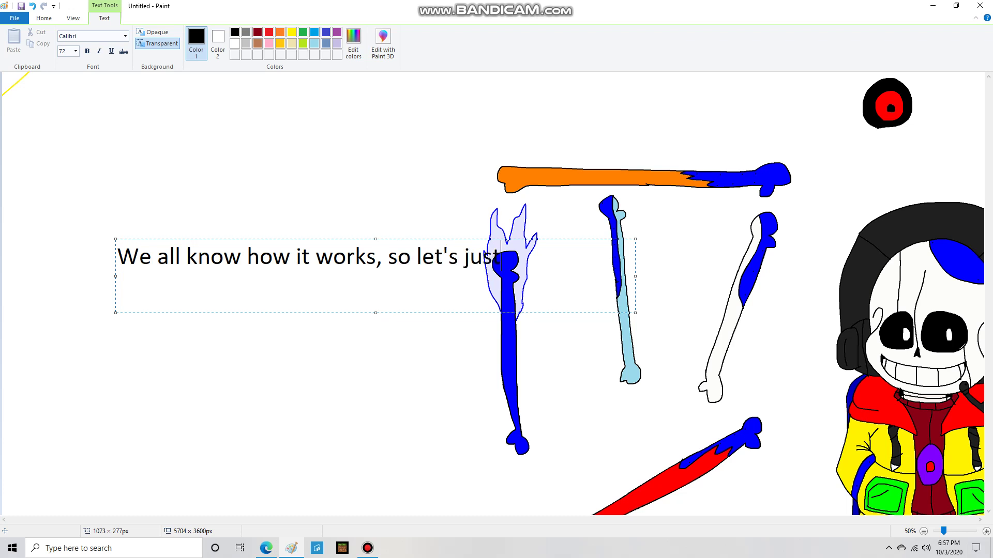
pyautogui.write(' cut to the chase.')
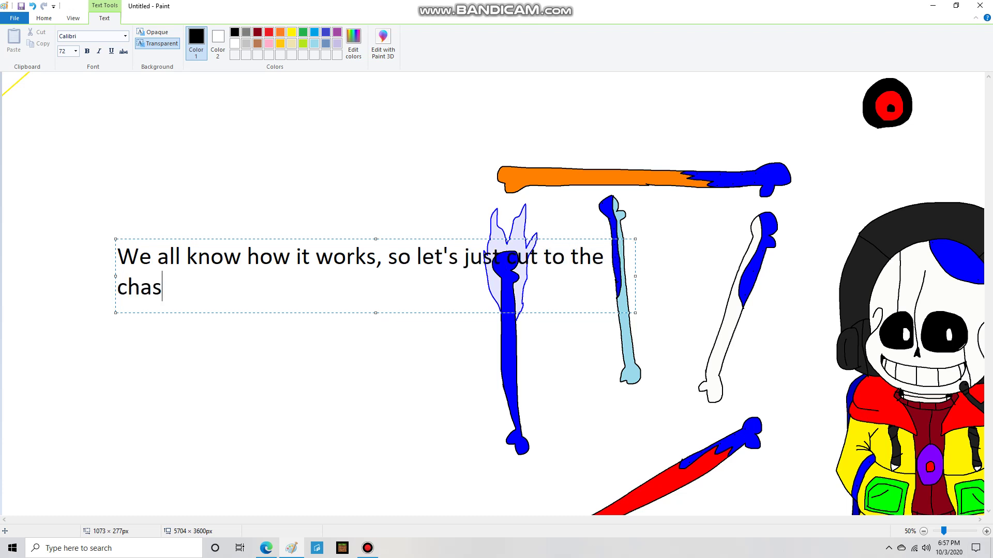
# Replace the text box's message with "I, too, had also worked there."
pyautogui.press('BackSpace')
pyautogui.press('BackSpace')
pyautogui.press('BackSpace')
pyautogui.press('BackSpace')
pyautogui.press('BackSpace')
pyautogui.press('BackSpace')
pyautogui.press('BackSpace')
pyautogui.press('BackSpace')
pyautogui.press('BackSpace')
pyautogui.press('BackSpace')
pyautogui.press('BackSpace')
pyautogui.press('BackSpace')
pyautogui.press('BackSpace')
pyautogui.press('BackSpace')
pyautogui.press('BackSpace')
pyautogui.press('BackSpace')
pyautogui.press('BackSpace')
pyautogui.press('BackSpace')
pyautogui.press('BackSpace')
pyautogui.press('BackSpace')
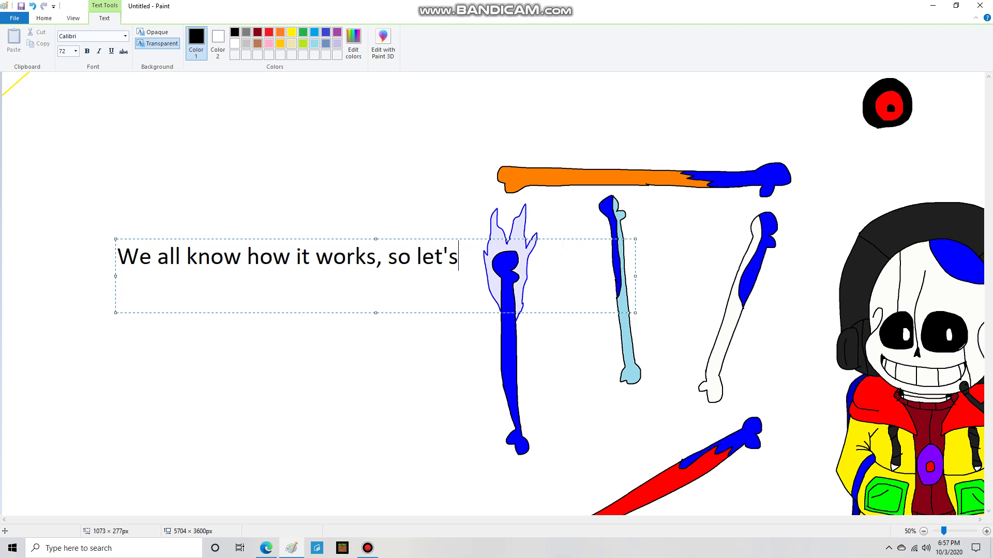
pyautogui.press('BackSpace')
pyautogui.press('BackSpace')
pyautogui.press('BackSpace')
pyautogui.press('BackSpace')
pyautogui.press('BackSpace')
pyautogui.press('BackSpace')
pyautogui.press('BackSpace')
pyautogui.press('BackSpace')
pyautogui.press('BackSpace')
pyautogui.press('BackSpace')
pyautogui.press('BackSpace')
pyautogui.press('BackSpace')
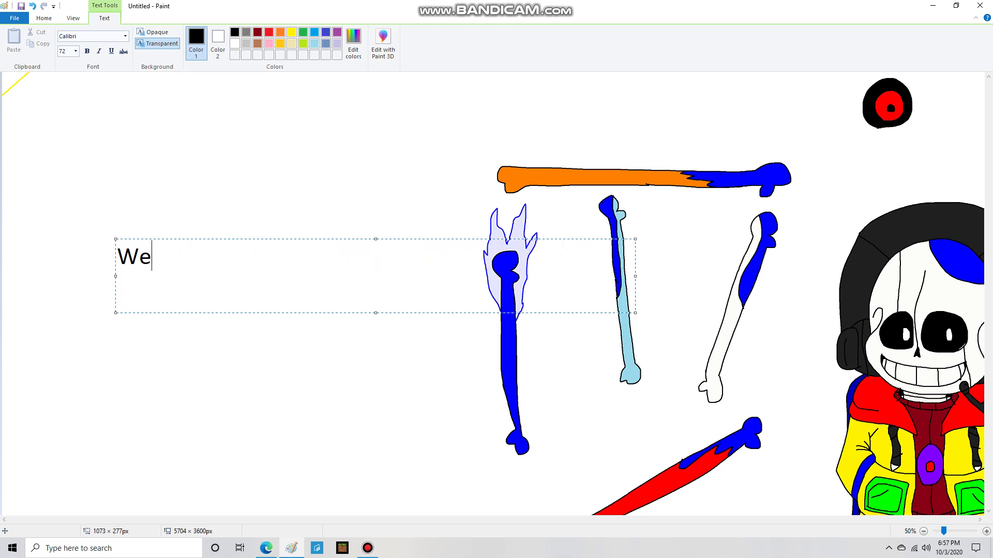
pyautogui.press('BackSpace')
pyautogui.write('I, too, had also worked there.')
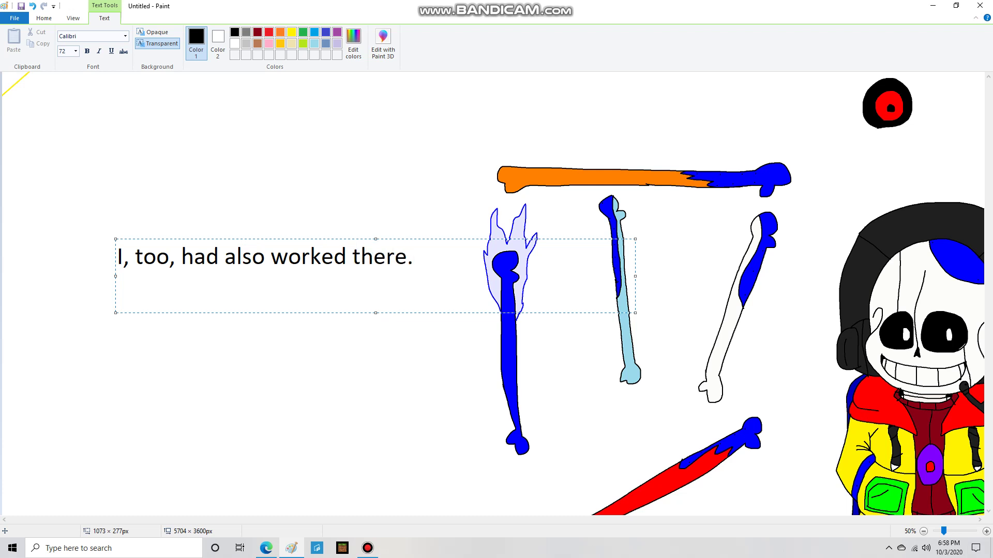
# Replace the text box's message with "With my dad, as an assistant."
pyautogui.press('BackSpace')
pyautogui.press('BackSpace')
pyautogui.press('BackSpace')
pyautogui.press('BackSpace')
pyautogui.press('BackSpace')
pyautogui.press('BackSpace')
pyautogui.press('BackSpace')
pyautogui.press('BackSpace')
pyautogui.press('BackSpace')
pyautogui.press('BackSpace')
pyautogui.press('BackSpace')
pyautogui.press('BackSpace')
pyautogui.press('BackSpace')
pyautogui.press('BackSpace')
pyautogui.press('BackSpace')
pyautogui.press('BackSpace')
pyautogui.press('BackSpace')
pyautogui.press('BackSpace')
pyautogui.press('BackSpace')
pyautogui.press('BackSpace')
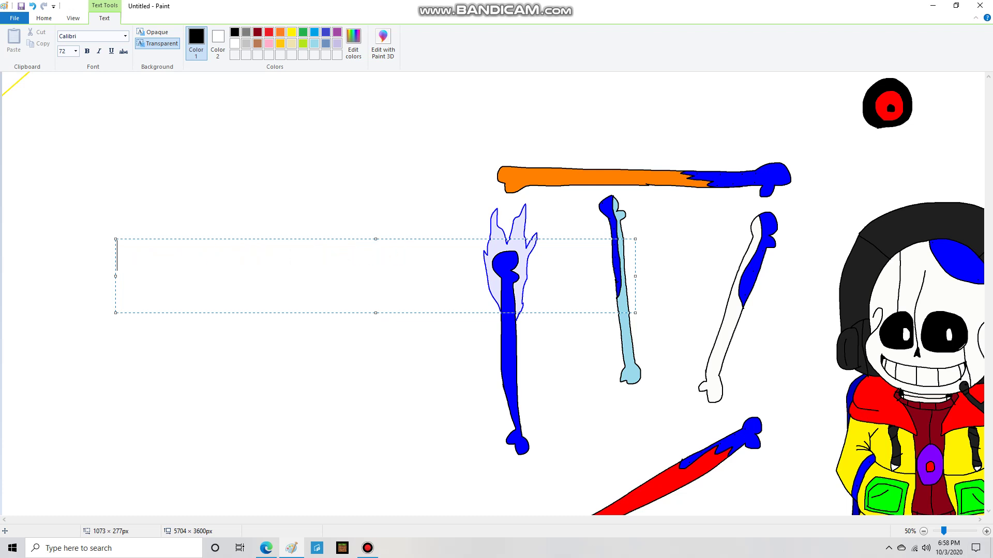
pyautogui.write('With my')
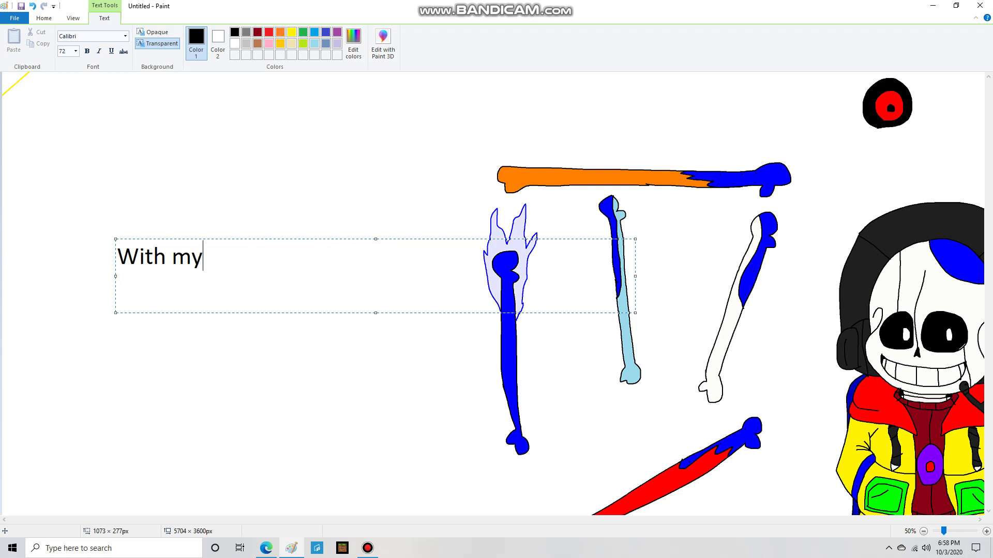
pyautogui.write(' dad, as an a')
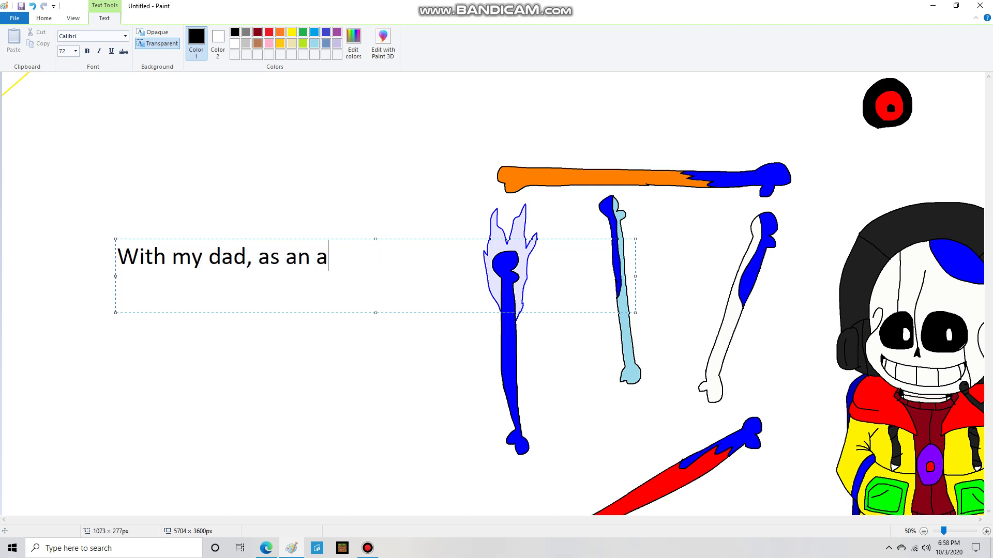
pyautogui.write('ssistant.')
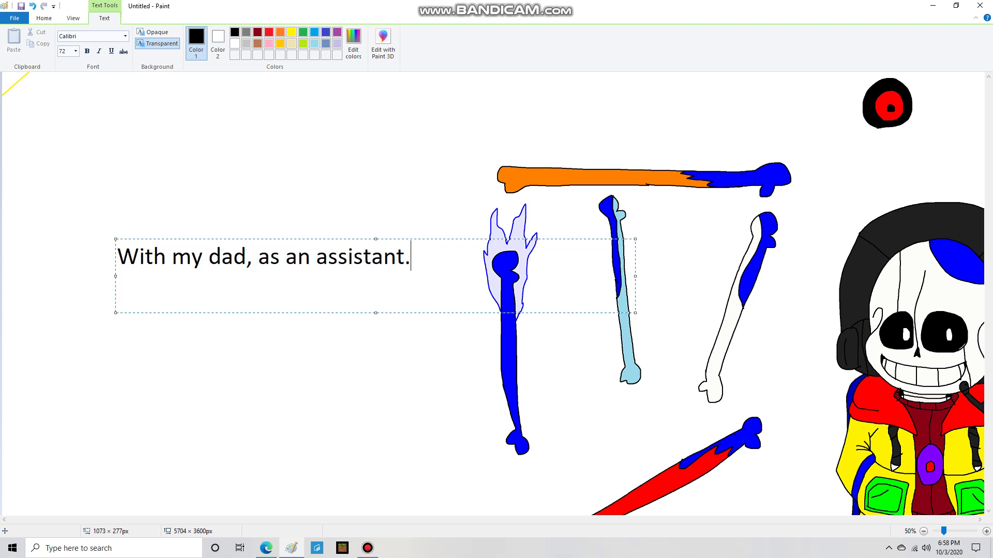
# Replace the text box's message with "I helped him design it and"
pyautogui.press('BackSpace')
pyautogui.press('BackSpace')
pyautogui.press('BackSpace')
pyautogui.press('BackSpace')
pyautogui.press('BackSpace')
pyautogui.press('BackSpace')
pyautogui.press('BackSpace')
pyautogui.press('BackSpace')
pyautogui.press('BackSpace')
pyautogui.press('BackSpace')
pyautogui.press('BackSpace')
pyautogui.press('BackSpace')
pyautogui.press('BackSpace')
pyautogui.press('BackSpace')
pyautogui.press('BackSpace')
pyautogui.press('BackSpace')
pyautogui.press('BackSpace')
pyautogui.press('BackSpace')
pyautogui.press('BackSpace')
pyautogui.press('BackSpace')
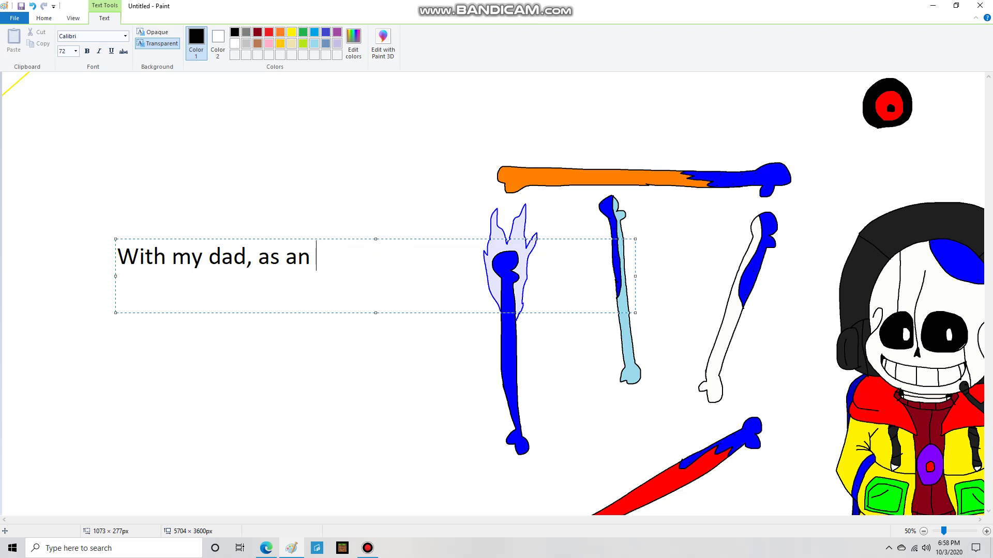
pyautogui.press('BackSpace')
pyautogui.press('BackSpace')
pyautogui.press('BackSpace')
pyautogui.press('BackSpace')
pyautogui.press('BackSpace')
pyautogui.press('BackSpace')
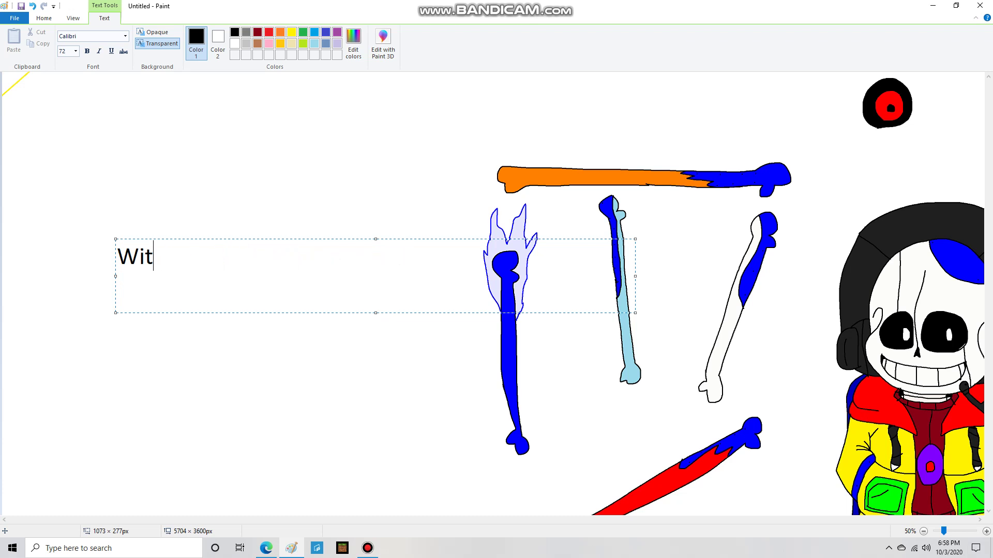
pyautogui.write('I hel')
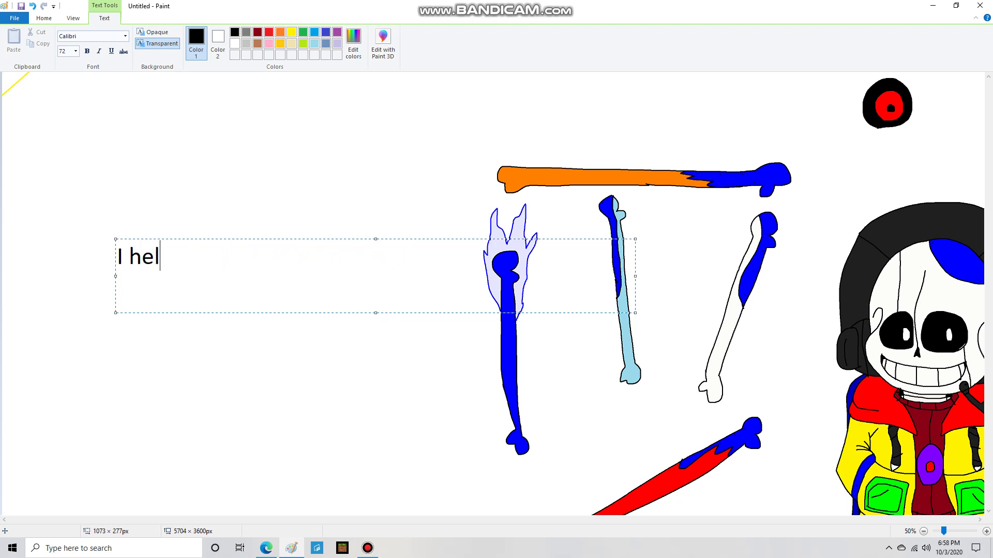
pyautogui.write('ped him design')
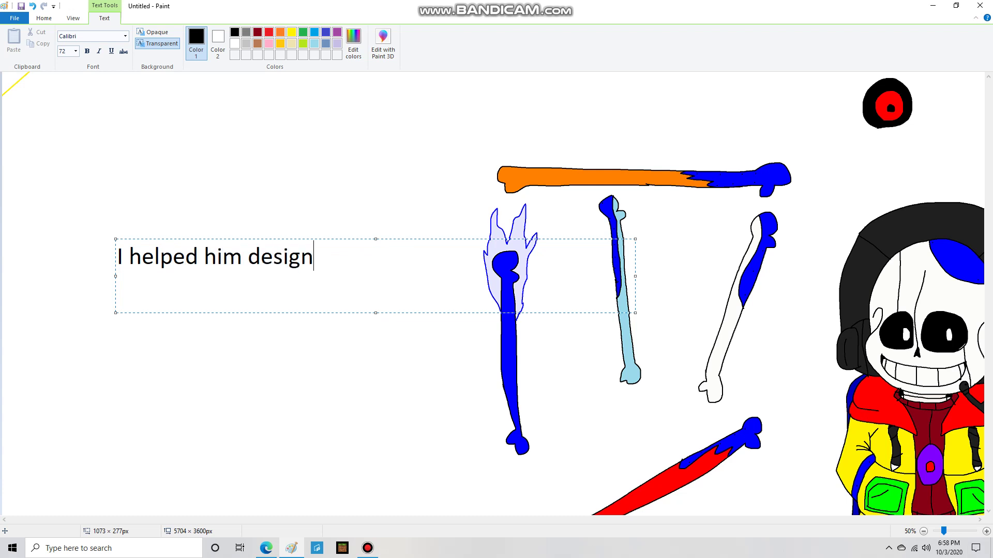
pyautogui.write(' it and')
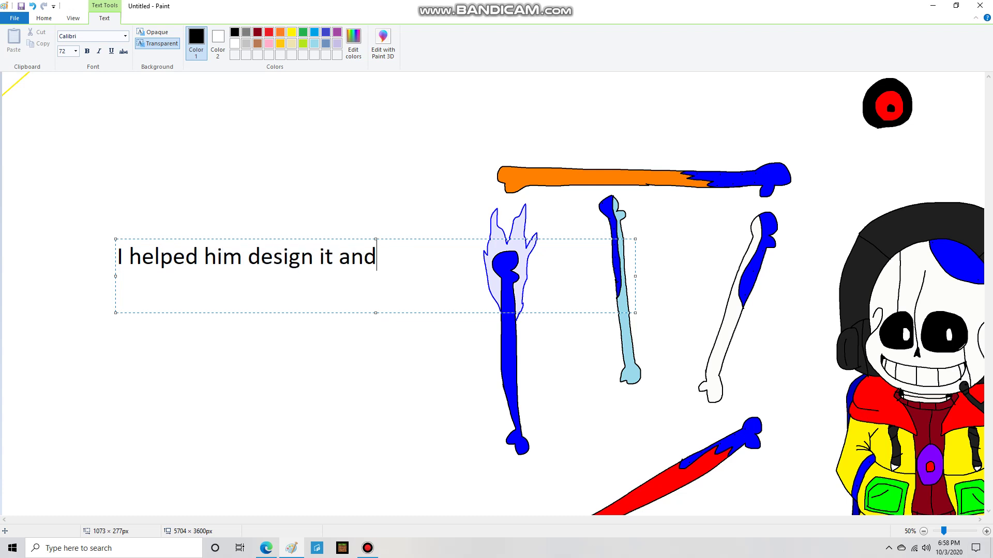
# Replace the text box's message with "Well, I really have nothing important to say here, so I guess we move on to the final part?"
pyautogui.press('BackSpace')
pyautogui.press('BackSpace')
pyautogui.press('BackSpace')
pyautogui.press('BackSpace')
pyautogui.press('BackSpace')
pyautogui.press('BackSpace')
pyautogui.press('BackSpace')
pyautogui.press('BackSpace')
pyautogui.press('BackSpace')
pyautogui.press('BackSpace')
pyautogui.press('BackSpace')
pyautogui.press('BackSpace')
pyautogui.press('BackSpace')
pyautogui.press('BackSpace')
pyautogui.press('BackSpace')
pyautogui.press('BackSpace')
pyautogui.press('BackSpace')
pyautogui.press('BackSpace')
pyautogui.press('BackSpace')
pyautogui.press('BackSpace')
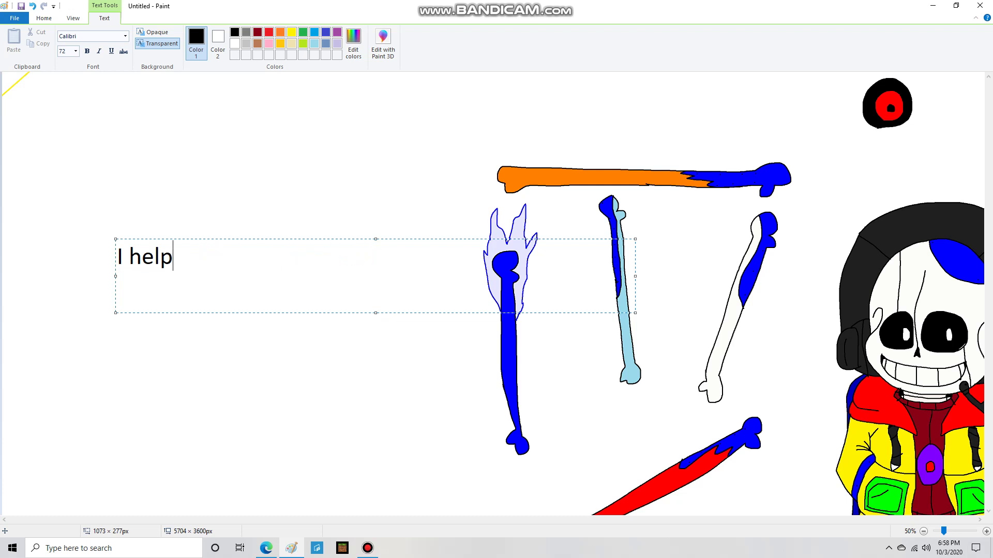
pyautogui.press('BackSpace')
pyautogui.press('BackSpace')
pyautogui.press('BackSpace')
pyautogui.press('BackSpace')
pyautogui.press('BackSpace')
pyautogui.write('W')
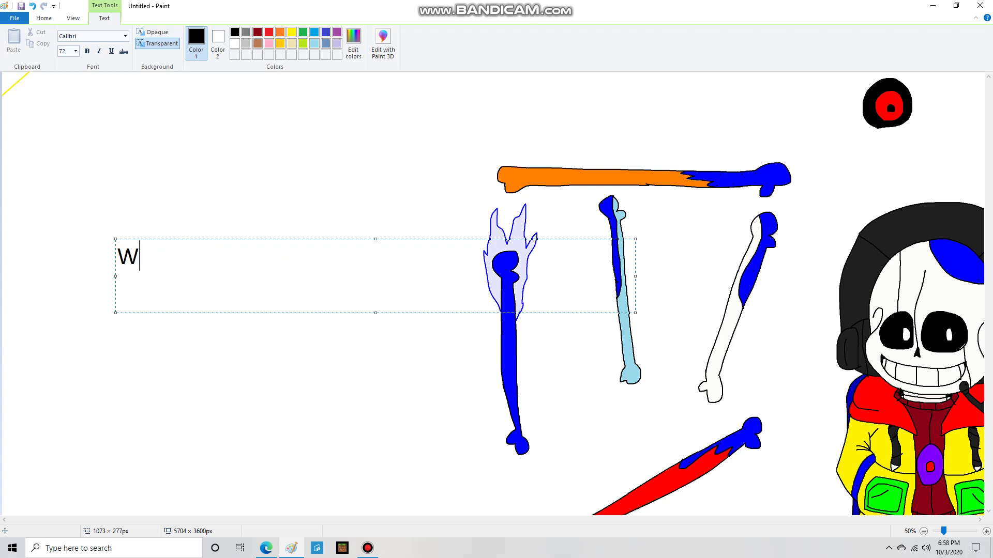
pyautogui.write('ell, I really have n')
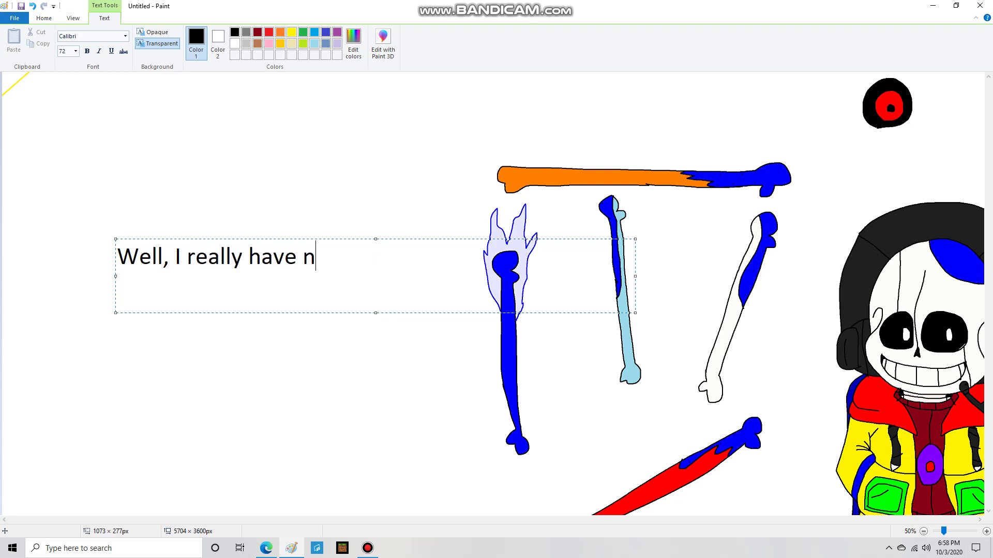
pyautogui.write('othing importan')
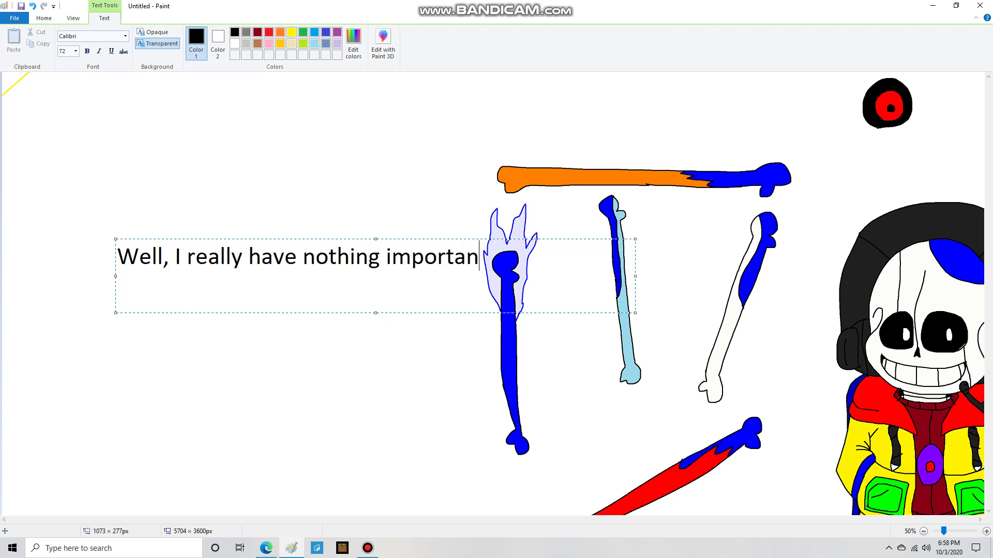
pyautogui.write('t to say gh')
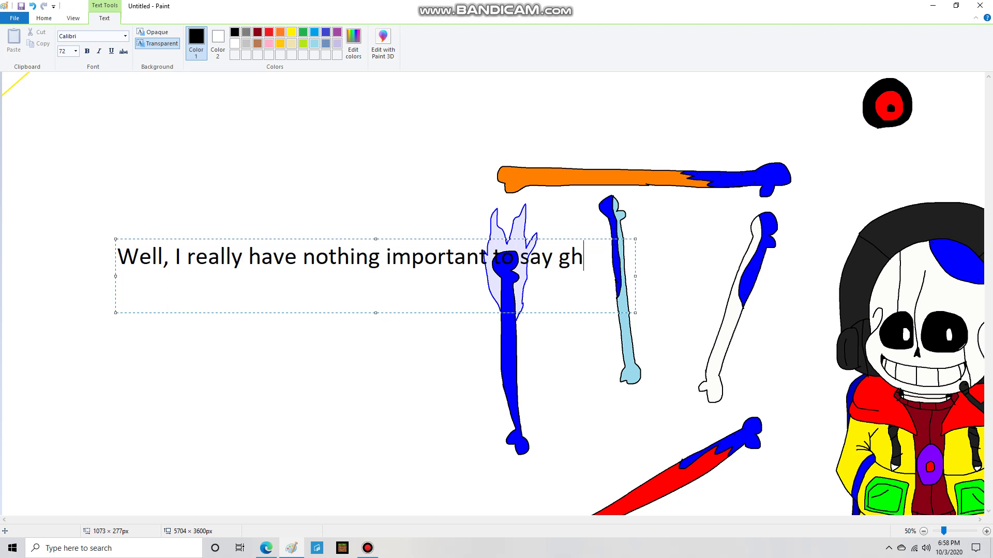
pyautogui.press('BackSpace')
pyautogui.press('BackSpace')
pyautogui.write('here, so I guess')
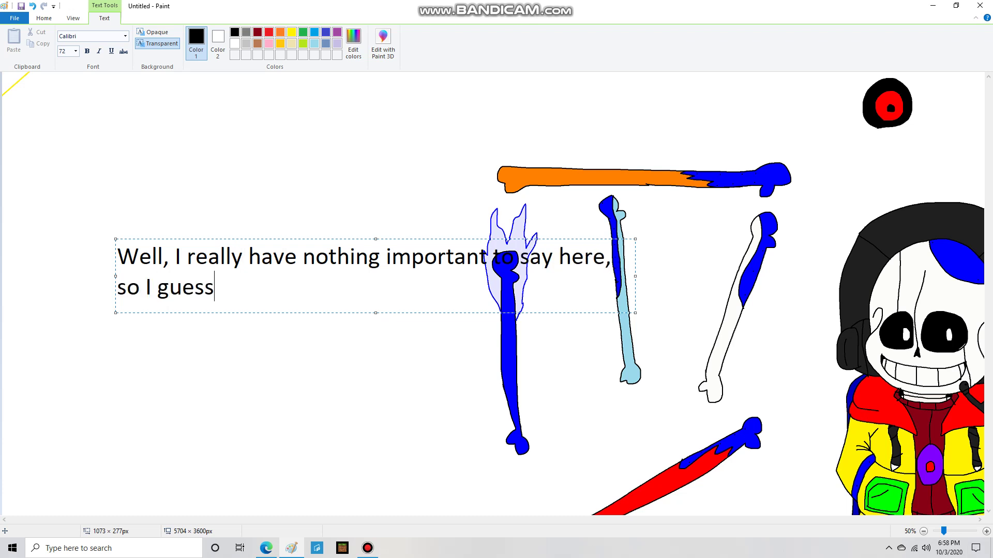
pyautogui.write(' we move on')
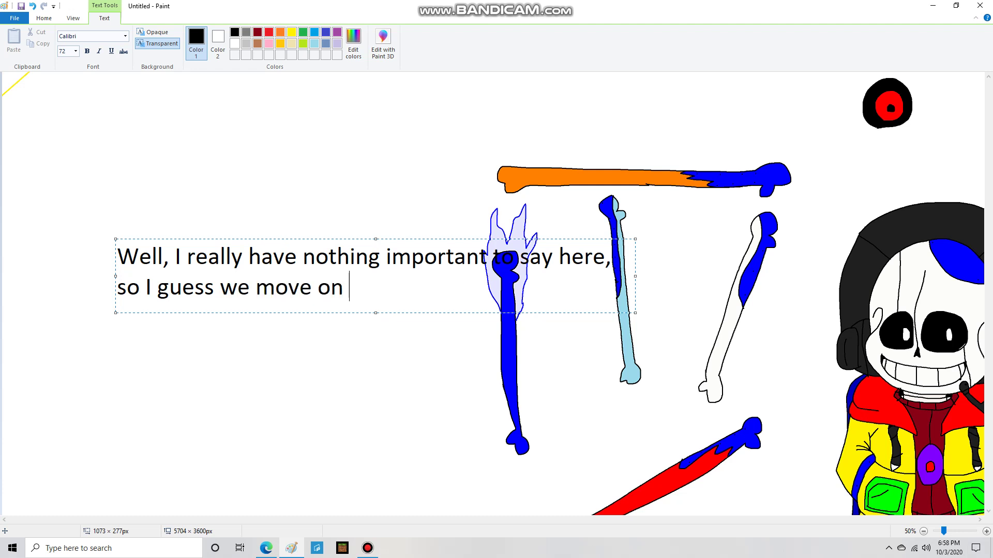
pyautogui.write(' to the final pa')
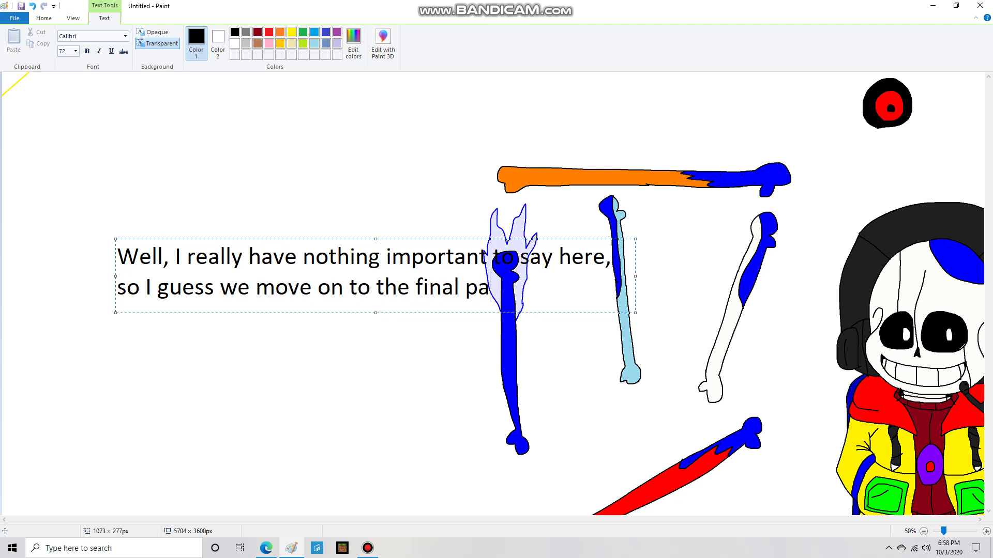
pyautogui.write('rt?')
# Replace the text box's message with "One day, the CORE had a malfunction."
pyautogui.press('BackSpace')
pyautogui.press('BackSpace')
pyautogui.press('BackSpace')
pyautogui.press('BackSpace')
pyautogui.press('BackSpace')
pyautogui.press('BackSpace')
pyautogui.press('BackSpace')
pyautogui.press('BackSpace')
pyautogui.press('BackSpace')
pyautogui.press('BackSpace')
pyautogui.press('BackSpace')
pyautogui.press('BackSpace')
pyautogui.press('BackSpace')
pyautogui.press('BackSpace')
pyautogui.press('BackSpace')
pyautogui.press('BackSpace')
pyautogui.press('BackSpace')
pyautogui.press('BackSpace')
pyautogui.press('BackSpace')
pyautogui.press('BackSpace')
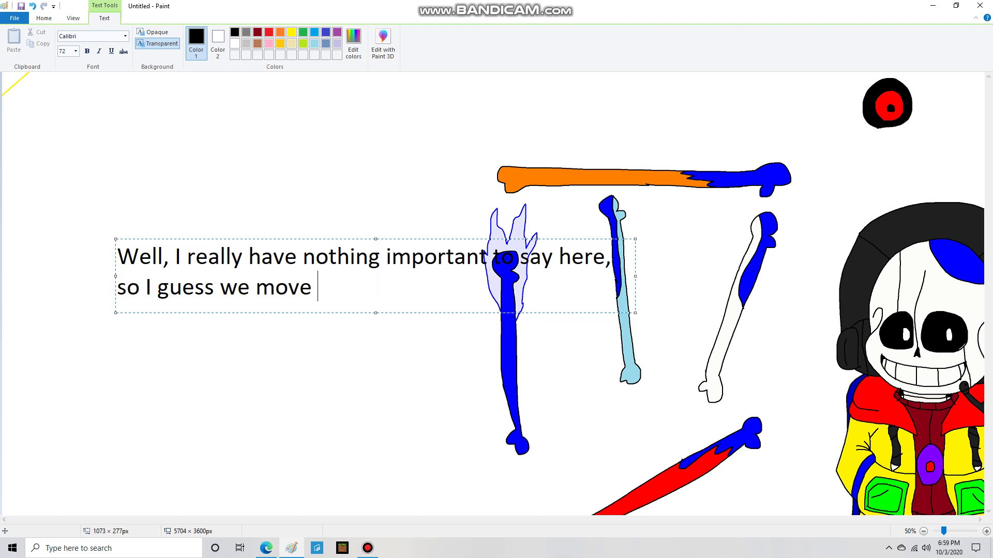
pyautogui.press('BackSpace')
pyautogui.press('BackSpace')
pyautogui.press('BackSpace')
pyautogui.press('BackSpace')
pyautogui.press('BackSpace')
pyautogui.press('BackSpace')
pyautogui.press('BackSpace')
pyautogui.press('BackSpace')
pyautogui.press('BackSpace')
pyautogui.press('BackSpace')
pyautogui.press('BackSpace')
pyautogui.press('BackSpace')
pyautogui.press('BackSpace')
pyautogui.press('BackSpace')
pyautogui.press('BackSpace')
pyautogui.press('BackSpace')
pyautogui.press('BackSpace')
pyautogui.press('BackSpace')
pyautogui.press('BackSpace')
pyautogui.press('BackSpace')
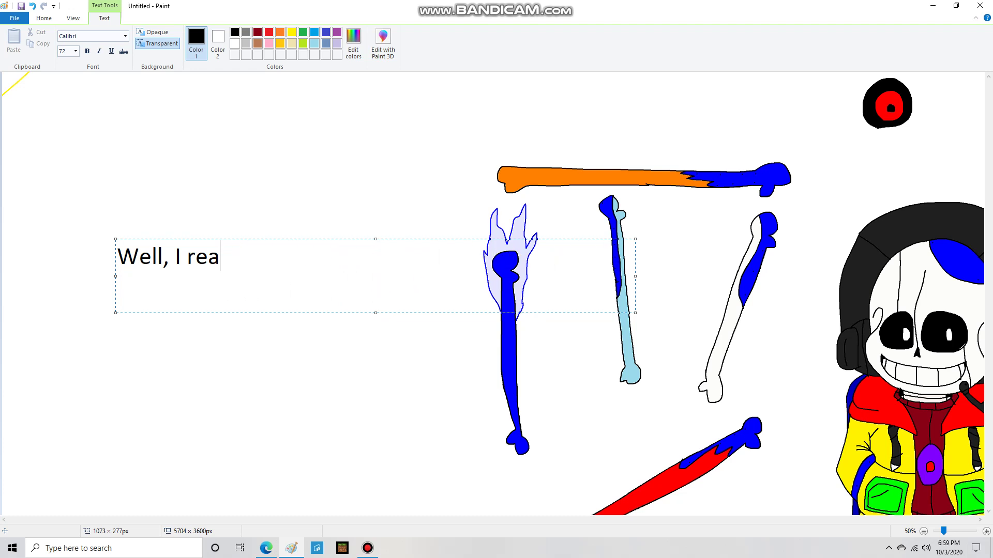
pyautogui.press('BackSpace')
pyautogui.press('BackSpace')
pyautogui.write('On')
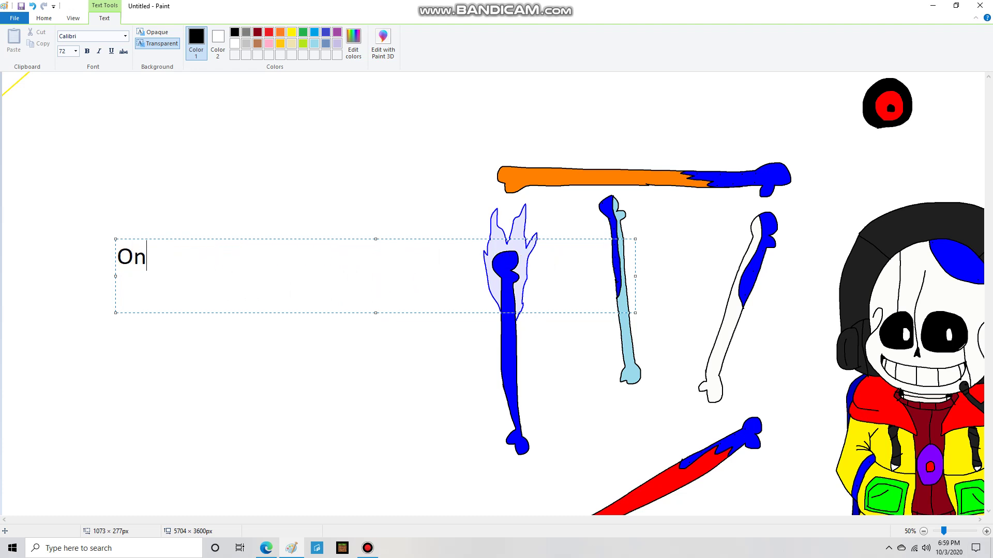
pyautogui.write('e day, the ')
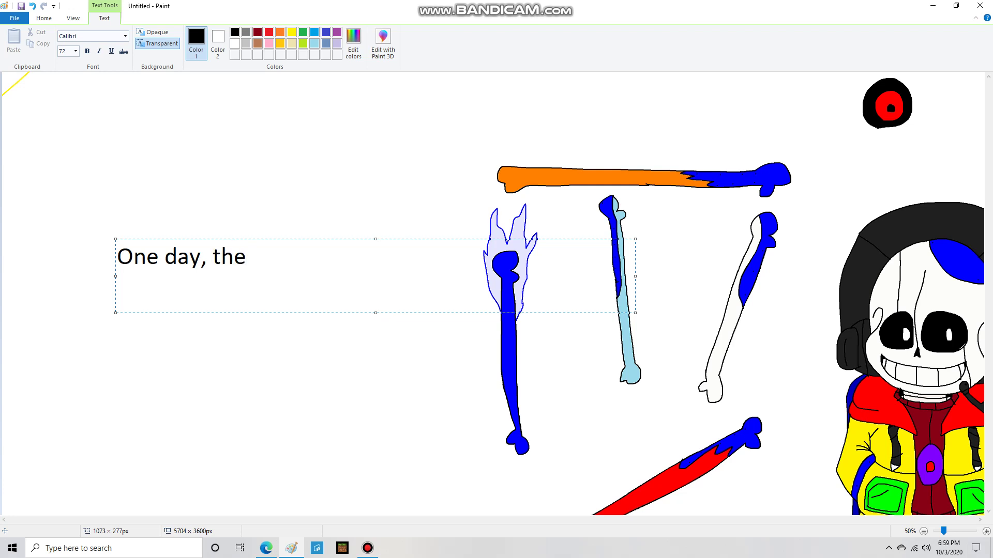
pyautogui.write('CORE had a ')
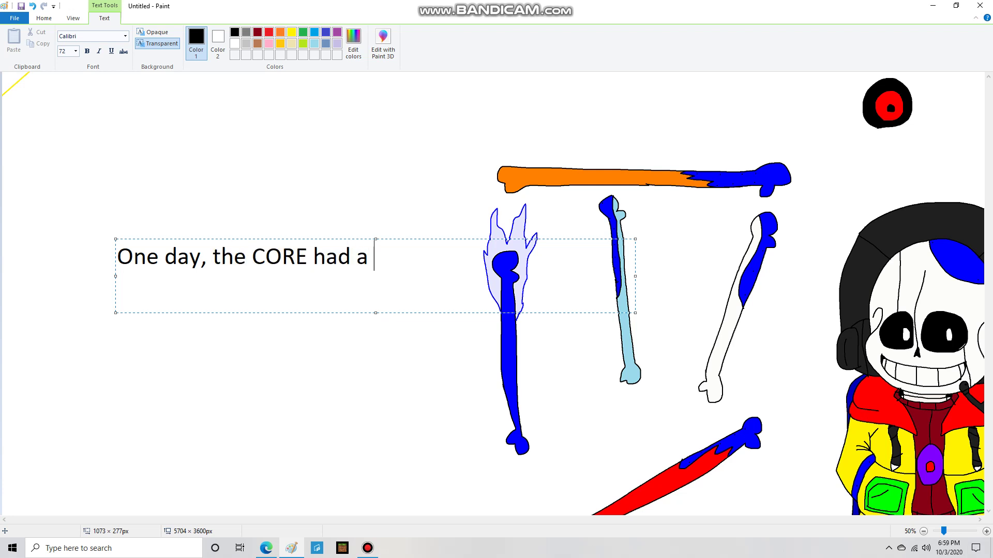
pyautogui.write('malfunction')
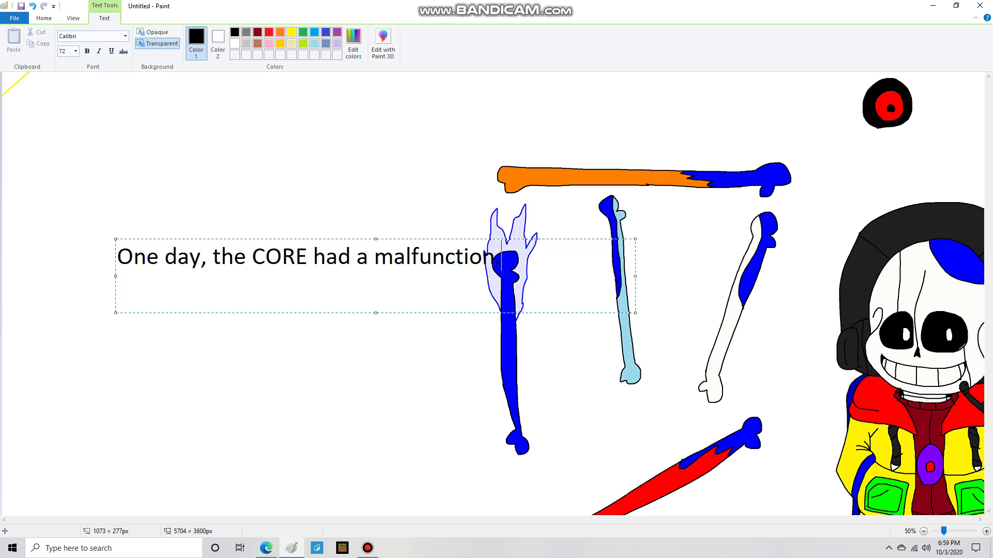
# Replace the text box's message with "It was also overheating"
pyautogui.press('BackSpace')
pyautogui.press('BackSpace')
pyautogui.press('BackSpace')
pyautogui.press('BackSpace')
pyautogui.press('BackSpace')
pyautogui.press('BackSpace')
pyautogui.press('BackSpace')
pyautogui.press('BackSpace')
pyautogui.press('BackSpace')
pyautogui.press('BackSpace')
pyautogui.press('BackSpace')
pyautogui.press('BackSpace')
pyautogui.press('BackSpace')
pyautogui.press('BackSpace')
pyautogui.press('BackSpace')
pyautogui.press('BackSpace')
pyautogui.press('BackSpace')
pyautogui.press('BackSpace')
pyautogui.press('BackSpace')
pyautogui.press('BackSpace')
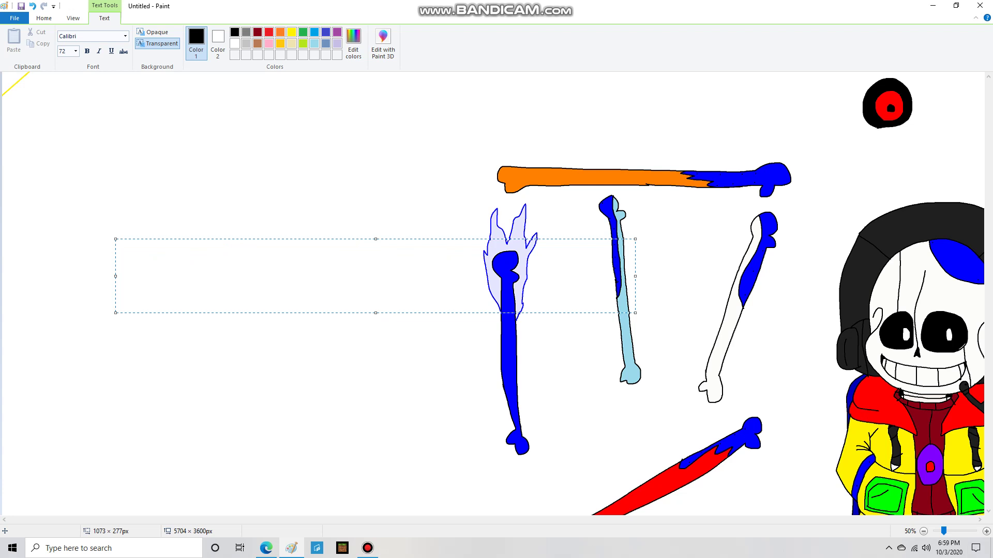
pyautogui.press('BackSpace')
pyautogui.write('It was a')
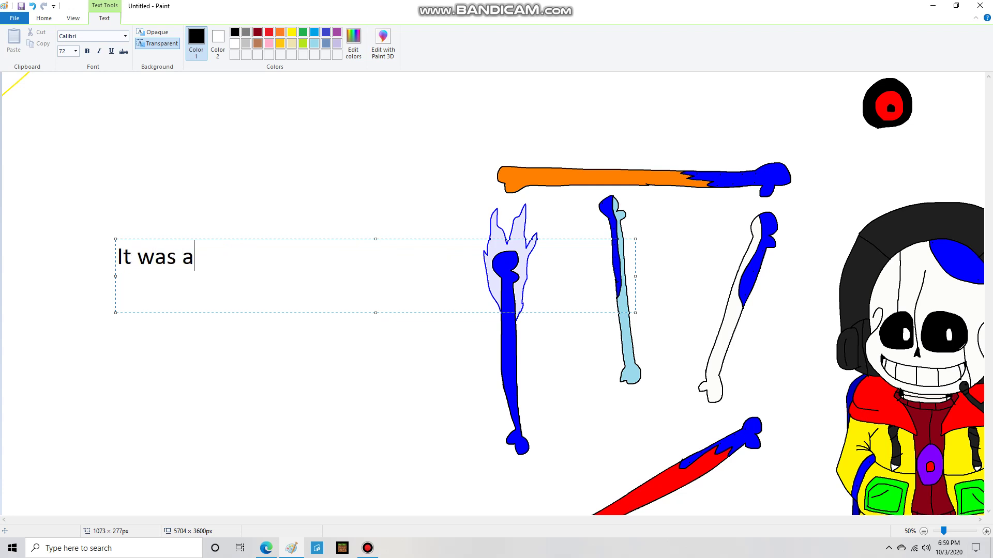
pyautogui.write('lso overheating')
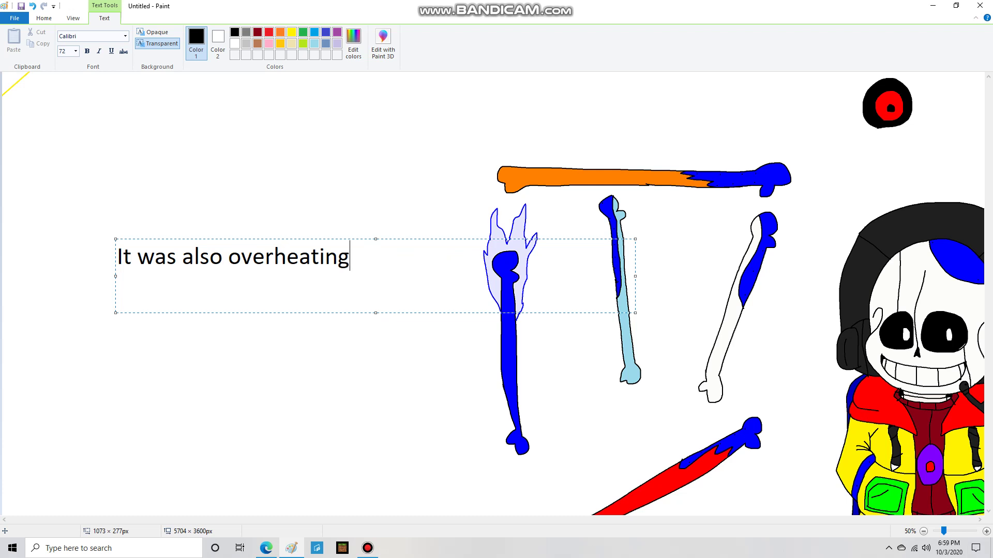
# Replace the text box's message with "We tried figuring out what was going on with it, but we could never figure out what was wrong with it."
pyautogui.press('BackSpace')
pyautogui.press('BackSpace')
pyautogui.press('BackSpace')
pyautogui.press('BackSpace')
pyautogui.press('BackSpace')
pyautogui.press('BackSpace')
pyautogui.press('BackSpace')
pyautogui.press('BackSpace')
pyautogui.press('BackSpace')
pyautogui.press('BackSpace')
pyautogui.press('BackSpace')
pyautogui.press('BackSpace')
pyautogui.press('BackSpace')
pyautogui.press('BackSpace')
pyautogui.press('BackSpace')
pyautogui.press('BackSpace')
pyautogui.press('BackSpace')
pyautogui.press('BackSpace')
pyautogui.press('BackSpace')
pyautogui.press('BackSpace')
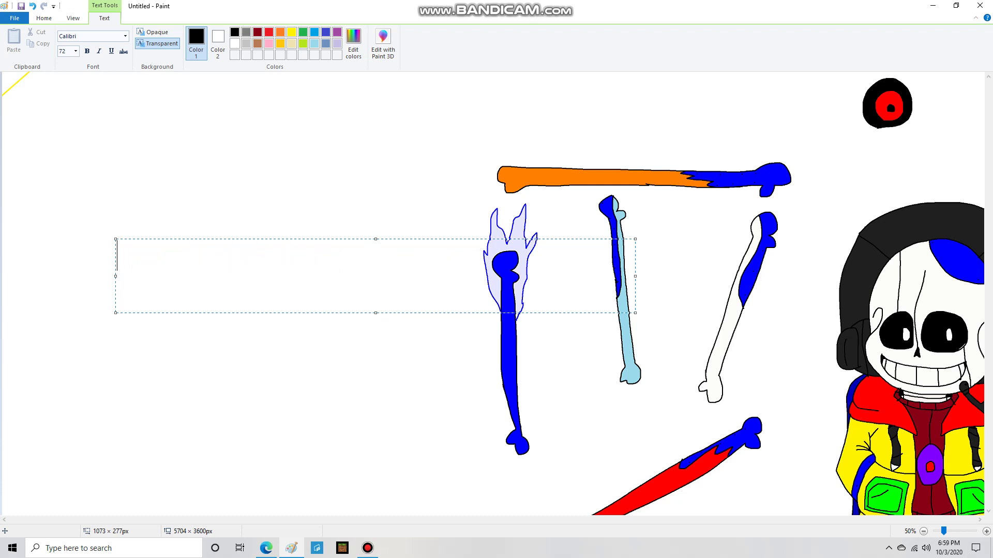
pyautogui.write('We tried figu')
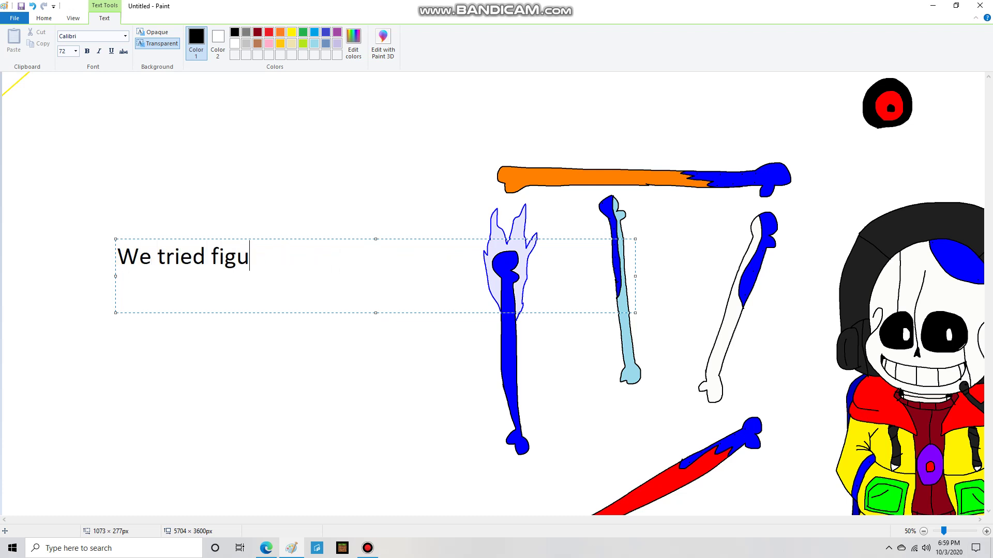
pyautogui.write('ring out what ')
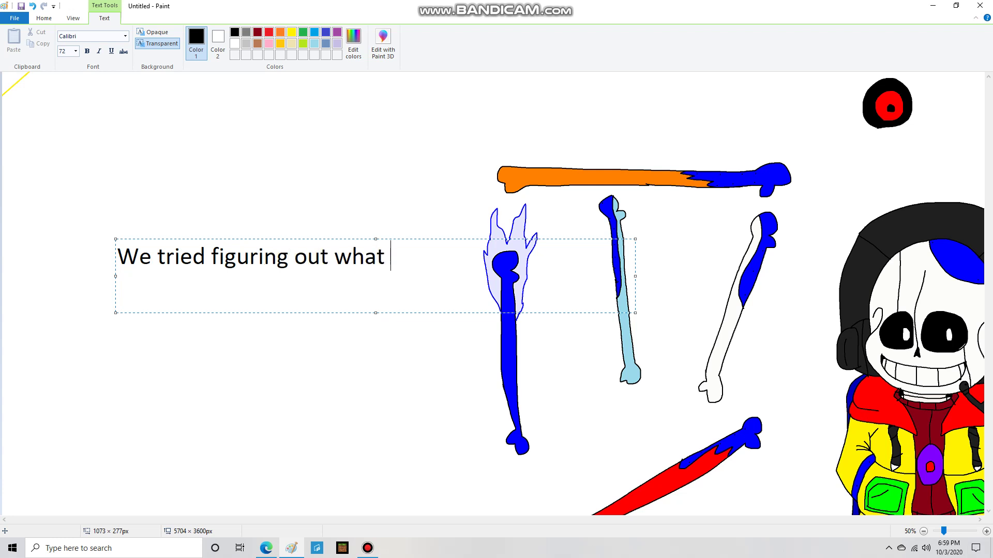
pyautogui.write('was going on with it')
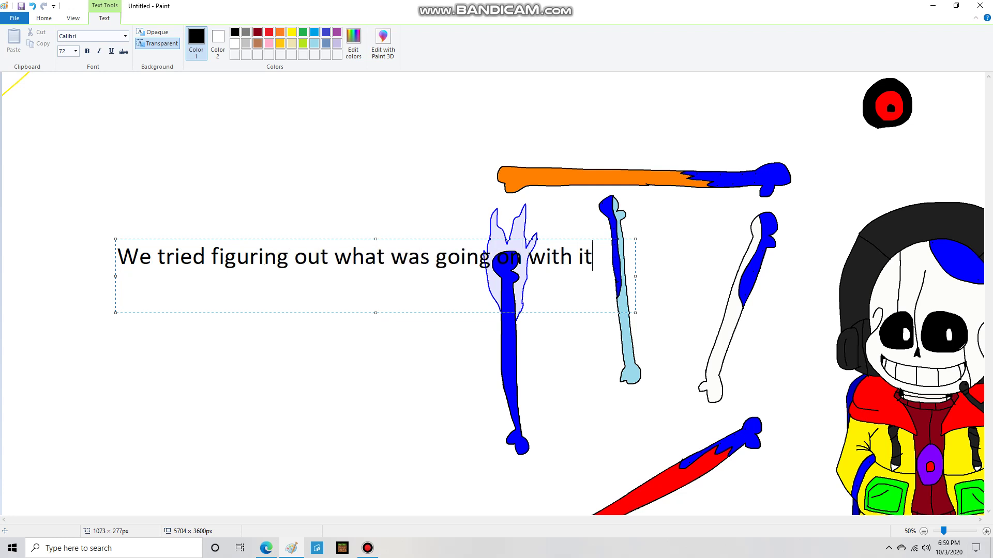
pyautogui.write(', but we could ')
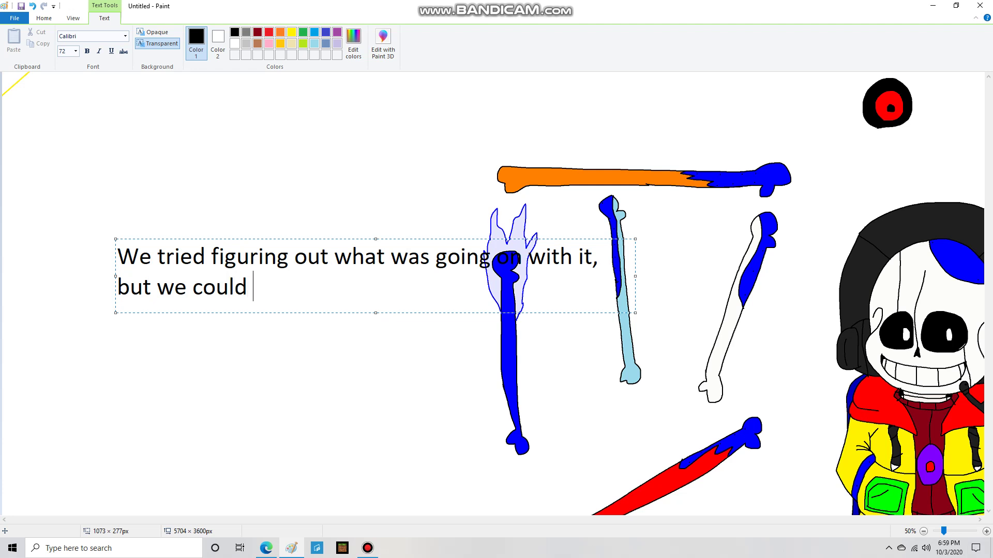
pyautogui.write('never figure out wh')
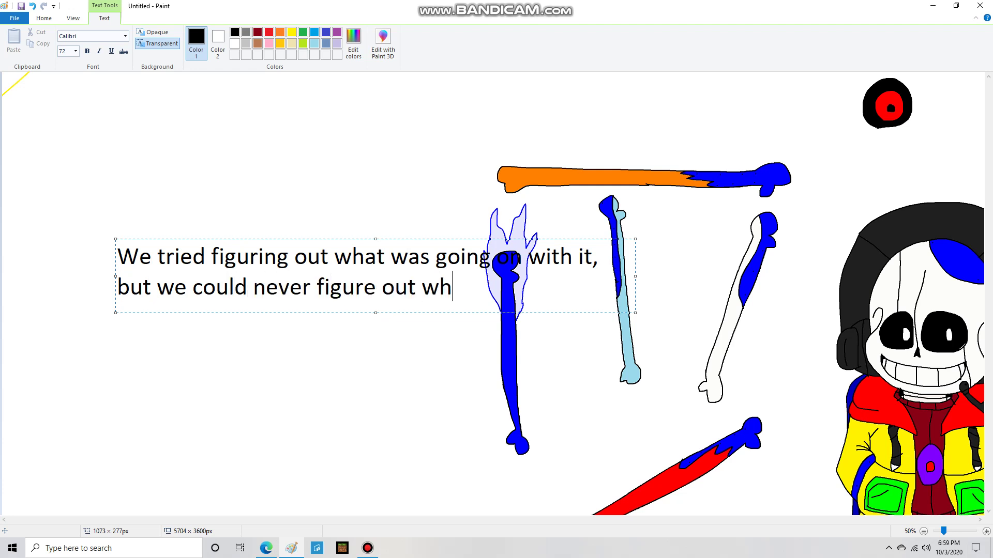
pyautogui.write('at was wrong ')
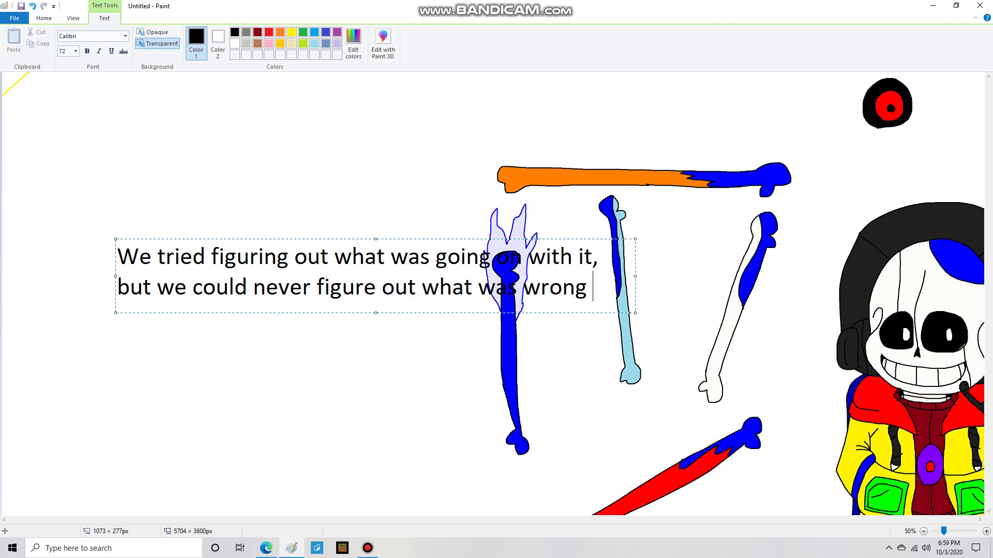
pyautogui.write('with it.')
# Replace the text box's message with "The void, which was the bottomless pit in the CORE."
pyautogui.press('BackSpace')
pyautogui.press('BackSpace')
pyautogui.press('BackSpace')
pyautogui.press('BackSpace')
pyautogui.press('BackSpace')
pyautogui.press('BackSpace')
pyautogui.press('BackSpace')
pyautogui.press('BackSpace')
pyautogui.press('BackSpace')
pyautogui.press('BackSpace')
pyautogui.press('BackSpace')
pyautogui.press('BackSpace')
pyautogui.press('BackSpace')
pyautogui.press('BackSpace')
pyautogui.press('BackSpace')
pyautogui.press('BackSpace')
pyautogui.press('BackSpace')
pyautogui.press('BackSpace')
pyautogui.press('BackSpace')
pyautogui.press('BackSpace')
pyautogui.press('BackSpace')
pyautogui.press('BackSpace')
pyautogui.press('BackSpace')
pyautogui.press('BackSpace')
pyautogui.press('BackSpace')
pyautogui.press('BackSpace')
pyautogui.press('BackSpace')
pyautogui.press('BackSpace')
pyautogui.press('BackSpace')
pyautogui.press('BackSpace')
pyautogui.press('BackSpace')
pyautogui.press('BackSpace')
pyautogui.press('BackSpace')
pyautogui.press('BackSpace')
pyautogui.press('BackSpace')
pyautogui.press('BackSpace')
pyautogui.press('BackSpace')
pyautogui.press('BackSpace')
pyautogui.press('BackSpace')
pyautogui.press('BackSpace')
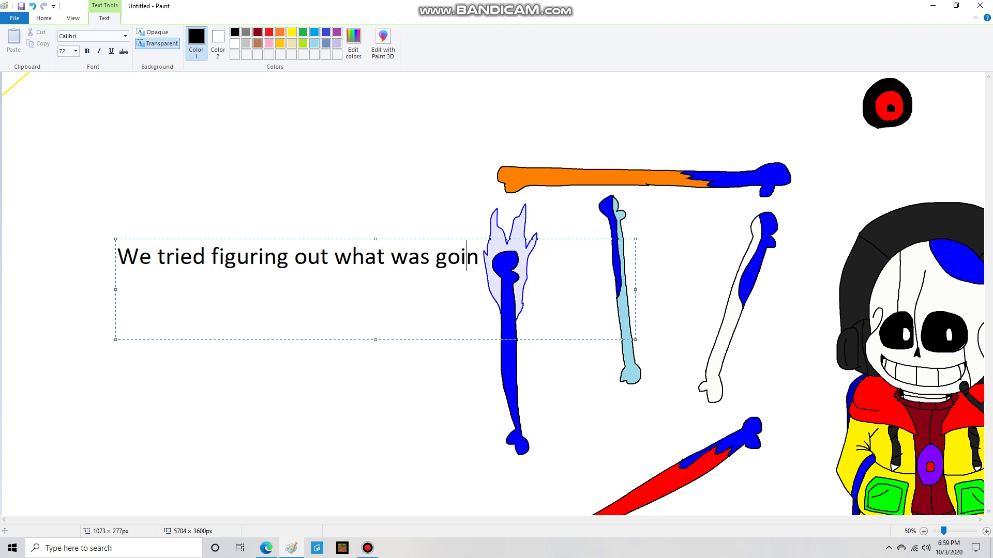
pyautogui.write('\\]')
pyautogui.press('BackSpace')
pyautogui.press('BackSpace')
pyautogui.press('BackSpace')
pyautogui.press('BackSpace')
pyautogui.press('BackSpace')
pyautogui.press('BackSpace')
pyautogui.press('BackSpace')
pyautogui.press('BackSpace')
pyautogui.press('BackSpace')
pyautogui.press('BackSpace')
pyautogui.press('BackSpace')
pyautogui.press('BackSpace')
pyautogui.press('BackSpace')
pyautogui.press('BackSpace')
pyautogui.press('BackSpace')
pyautogui.press('BackSpace')
pyautogui.press('BackSpace')
pyautogui.press('BackSpace')
pyautogui.press('BackSpace')
pyautogui.press('BackSpace')
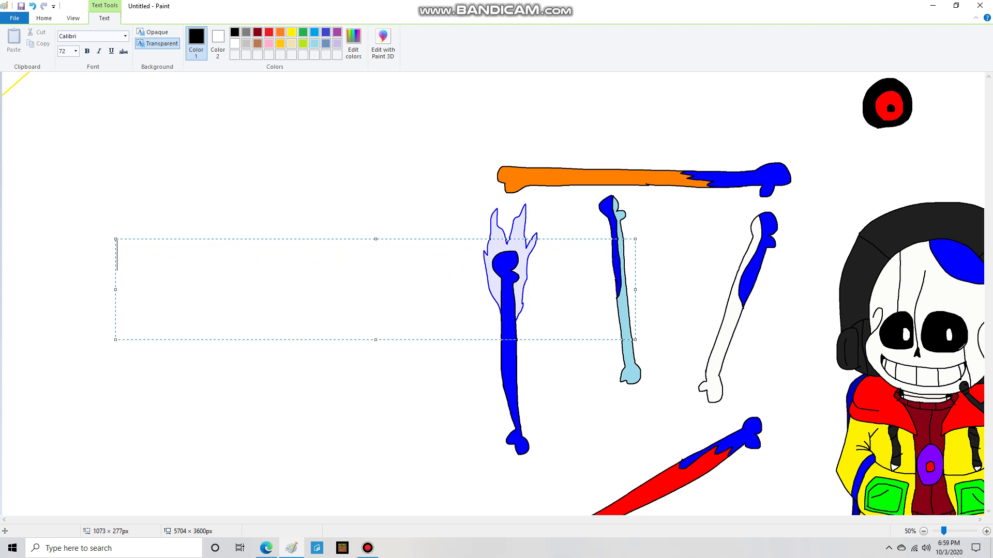
pyautogui.write('The void, which was the boi')
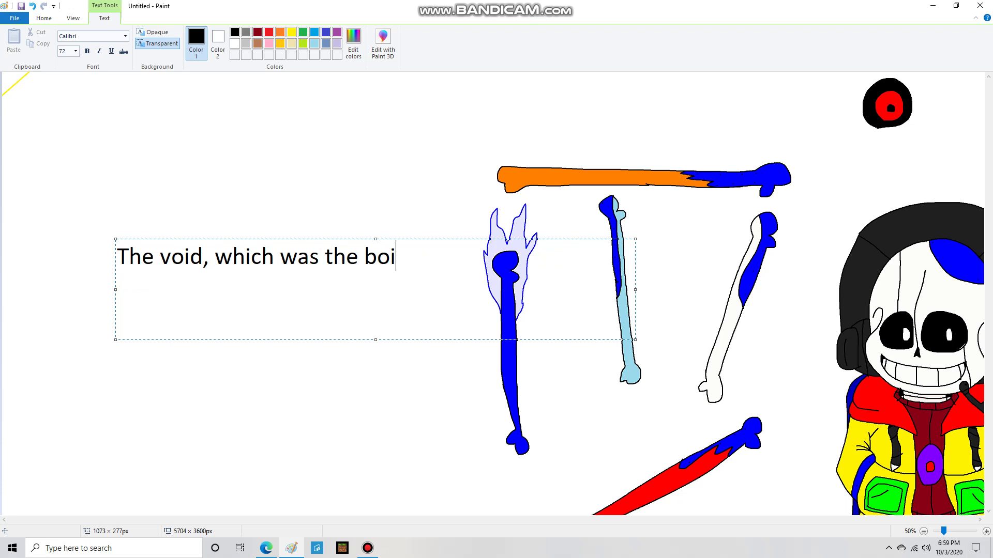
pyautogui.press('BackSpace')
pyautogui.write('ttomless pit')
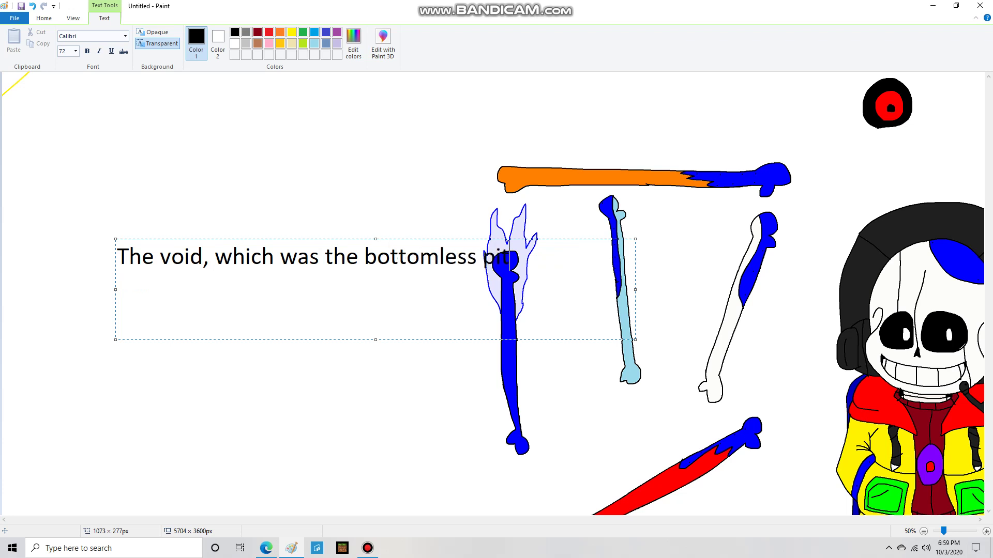
pyautogui.write(' in the CORE.')
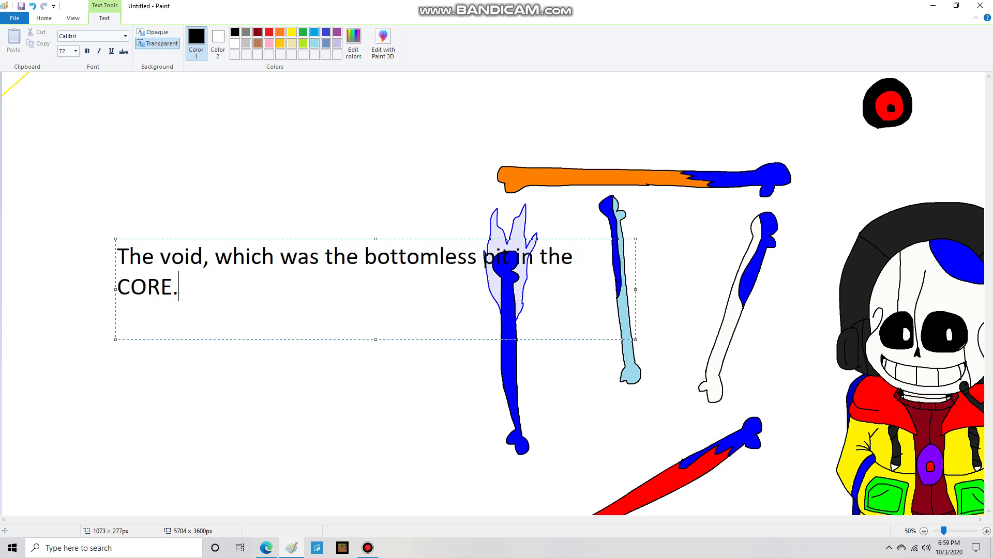
# Replace the text box's message with "That glowing white light"
pyautogui.press('BackSpace')
pyautogui.press('BackSpace')
pyautogui.press('BackSpace')
pyautogui.press('BackSpace')
pyautogui.press('BackSpace')
pyautogui.press('BackSpace')
pyautogui.press('BackSpace')
pyautogui.press('BackSpace')
pyautogui.press('BackSpace')
pyautogui.press('BackSpace')
pyautogui.press('BackSpace')
pyautogui.press('BackSpace')
pyautogui.press('BackSpace')
pyautogui.press('BackSpace')
pyautogui.press('BackSpace')
pyautogui.press('BackSpace')
pyautogui.press('BackSpace')
pyautogui.press('BackSpace')
pyautogui.press('BackSpace')
pyautogui.press('BackSpace')
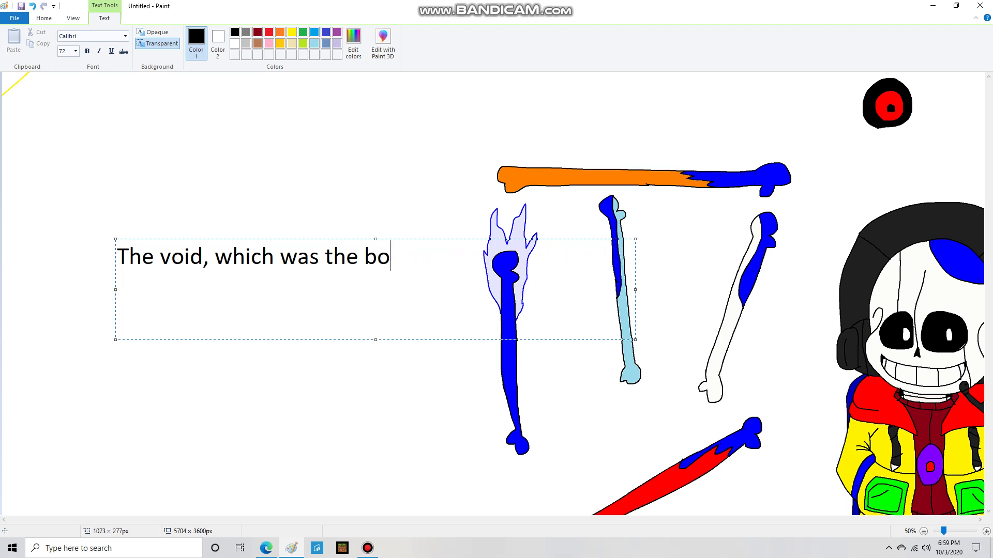
pyautogui.write('hat')
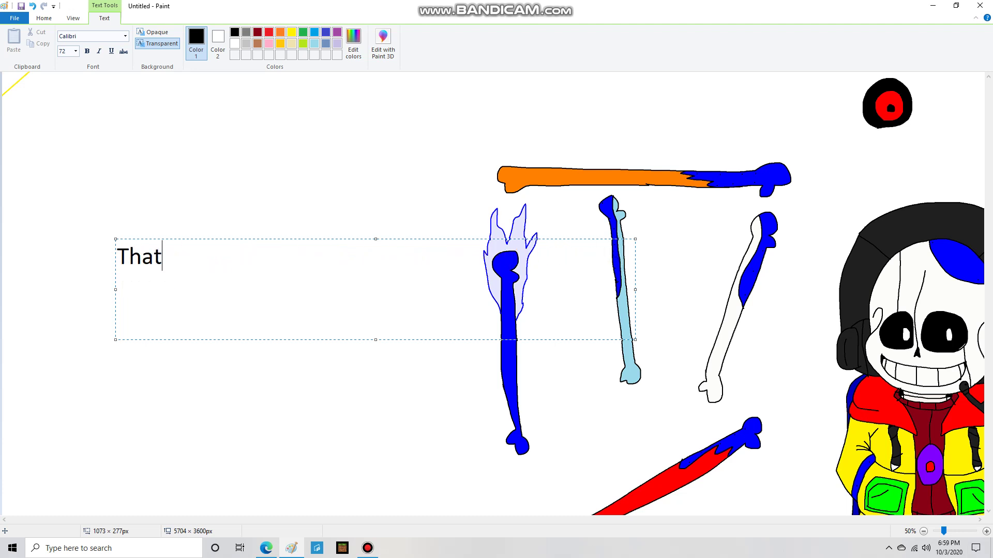
pyautogui.write(' glowing white light')
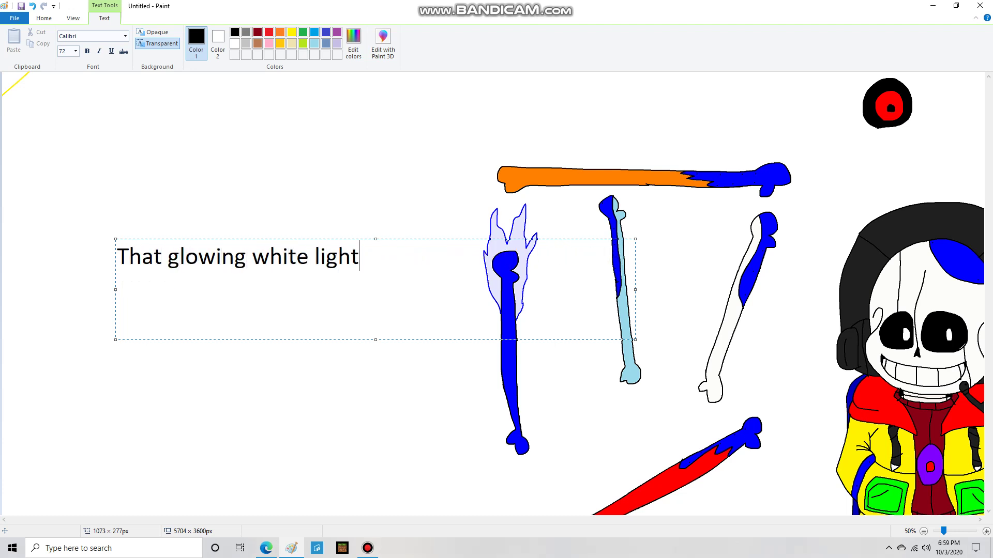
# Replace the text box's message with "It calls from beneath"
pyautogui.press('BackSpace')
pyautogui.press('BackSpace')
pyautogui.press('BackSpace')
pyautogui.press('BackSpace')
pyautogui.press('BackSpace')
pyautogui.press('BackSpace')
pyautogui.press('BackSpace')
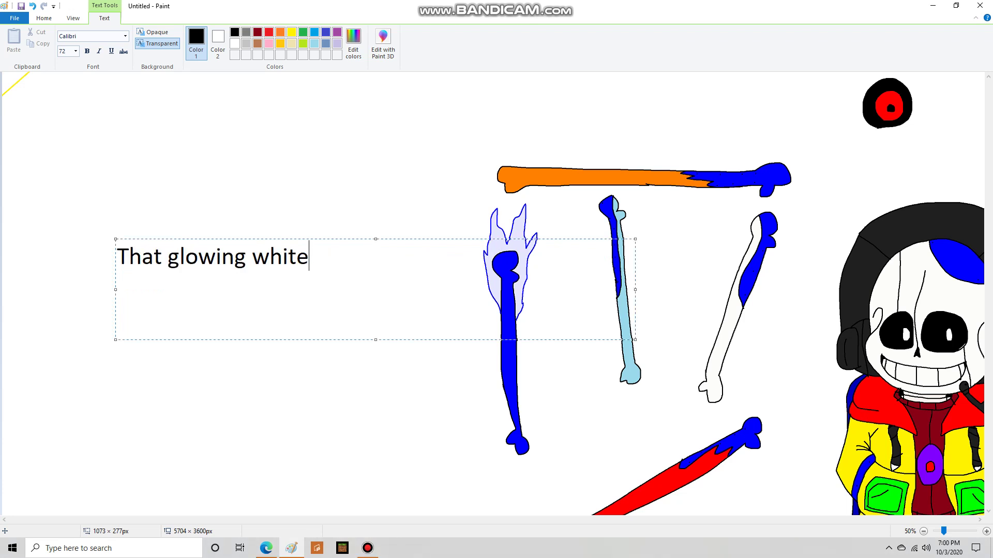
pyautogui.press('BackSpace')
pyautogui.press('BackSpace')
pyautogui.press('BackSpace')
pyautogui.press('BackSpace')
pyautogui.press('BackSpace')
pyautogui.press('BackSpace')
pyautogui.press('BackSpace')
pyautogui.press('BackSpace')
pyautogui.press('BackSpace')
pyautogui.press('BackSpace')
pyautogui.press('BackSpace')
pyautogui.press('BackSpace')
pyautogui.press('BackSpace')
pyautogui.press('BackSpace')
pyautogui.press('BackSpace')
pyautogui.press('BackSpace')
pyautogui.press('BackSpace')
pyautogui.write('It c')
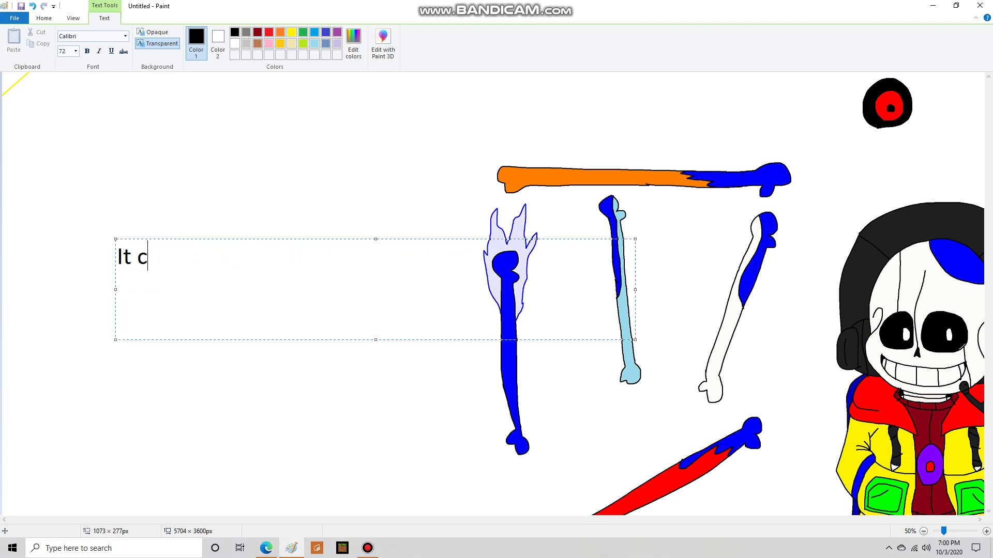
pyautogui.write('alls from beneath')
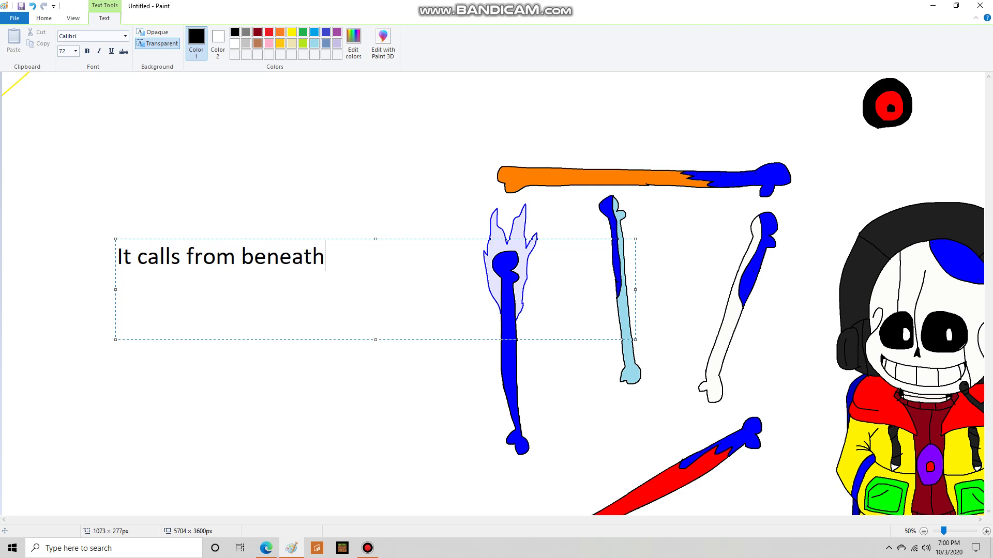
# Replace the text box's message with "It sucked people up and whoever couldn't make it out alive, were erased from this world and pulled into The Void."
pyautogui.press('BackSpace')
pyautogui.press('BackSpace')
pyautogui.press('BackSpace')
pyautogui.press('BackSpace')
pyautogui.press('BackSpace')
pyautogui.press('BackSpace')
pyautogui.press('BackSpace')
pyautogui.press('BackSpace')
pyautogui.press('BackSpace')
pyautogui.press('BackSpace')
pyautogui.press('BackSpace')
pyautogui.press('BackSpace')
pyautogui.press('BackSpace')
pyautogui.press('BackSpace')
pyautogui.press('BackSpace')
pyautogui.press('BackSpace')
pyautogui.press('BackSpace')
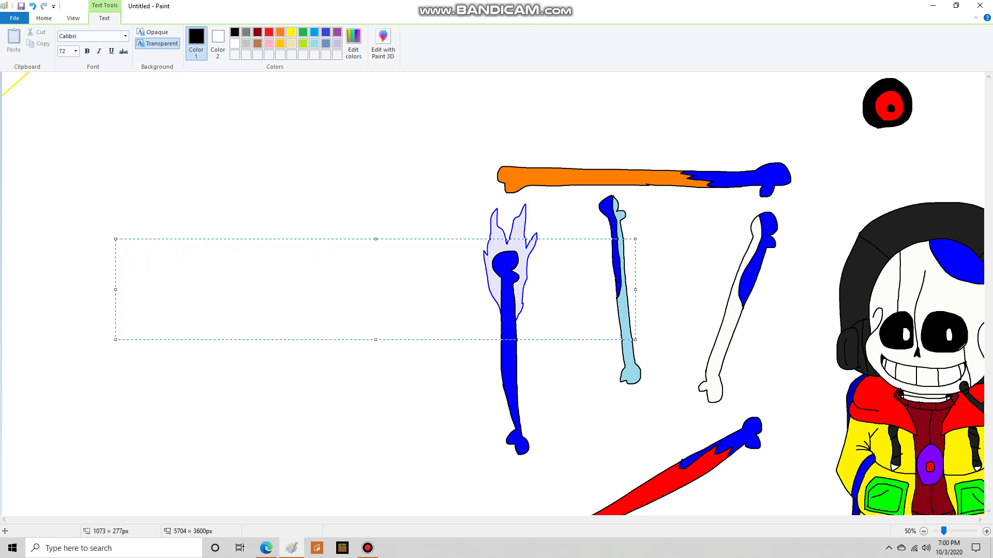
pyautogui.write('It sucked peop')
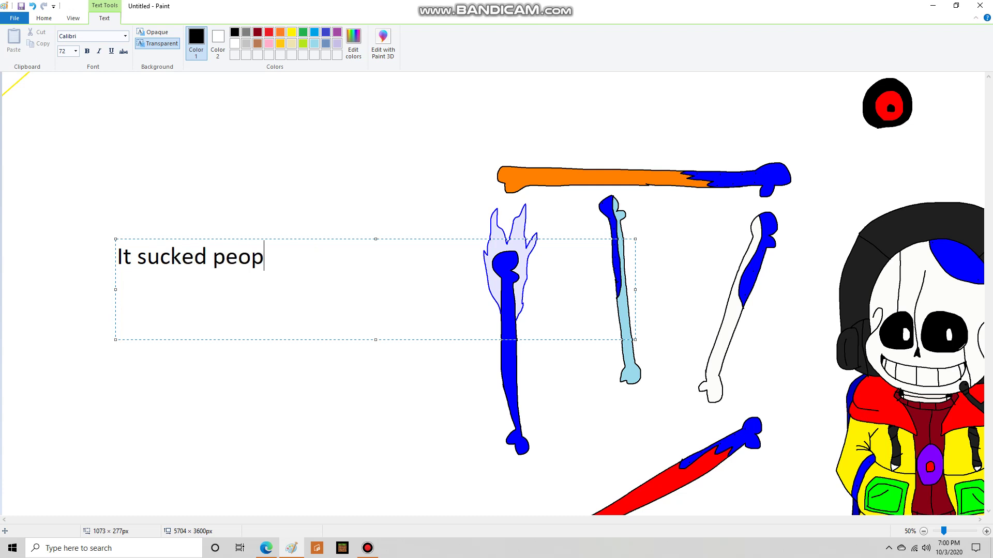
pyautogui.write('le up and wh')
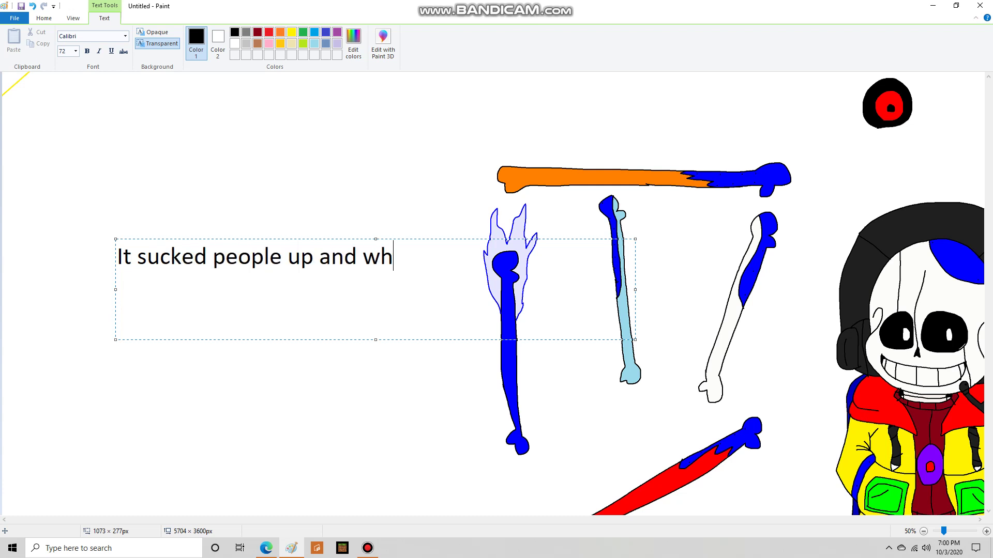
pyautogui.write("oever couldn't")
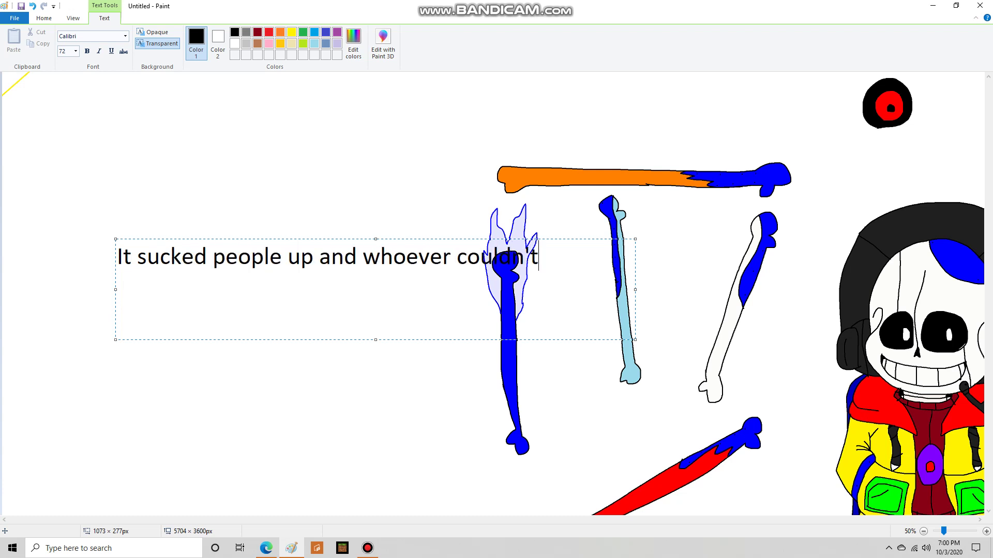
pyautogui.write(' make it out ali')
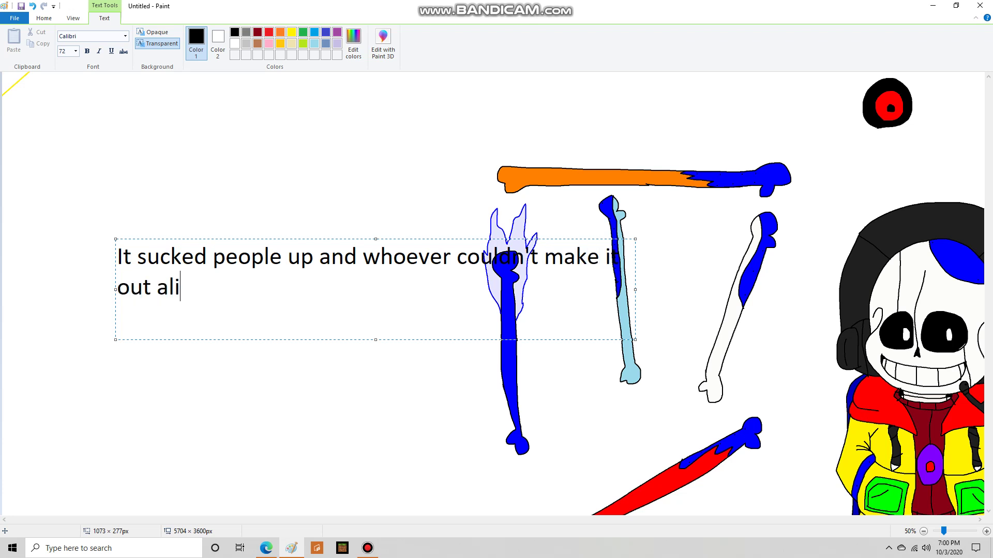
pyautogui.write('ve, were eras')
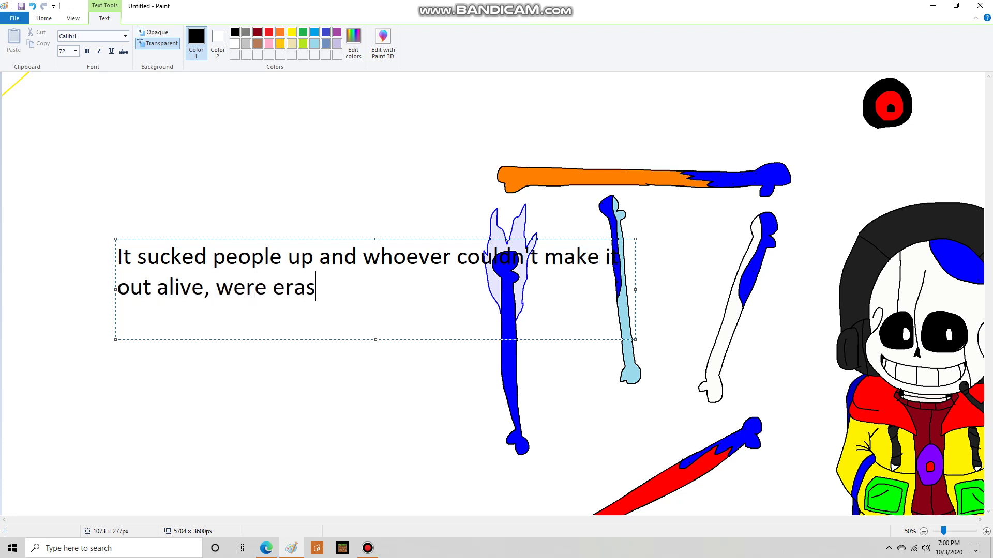
pyautogui.write('ed from this world ')
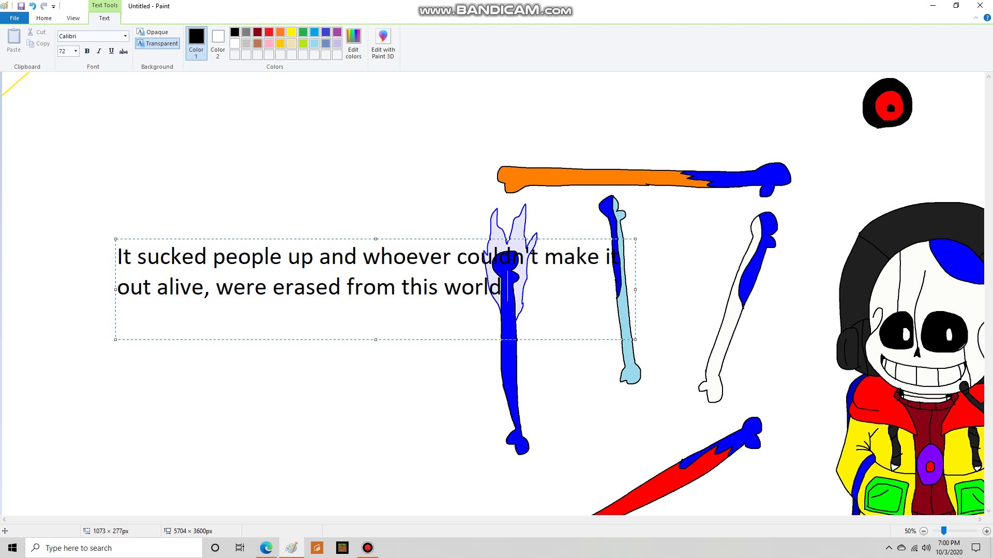
pyautogui.write('and pulled into ')
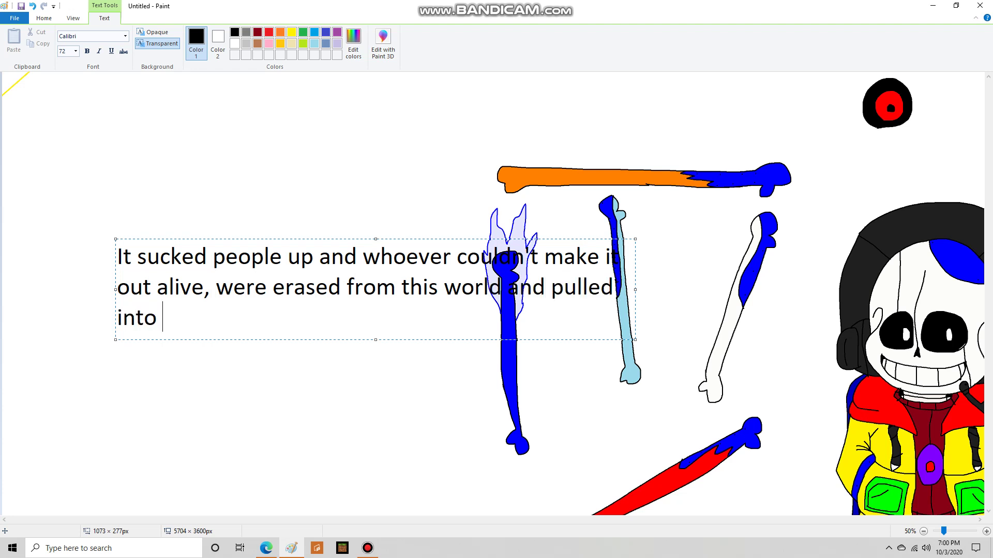
pyautogui.write('The Void.')
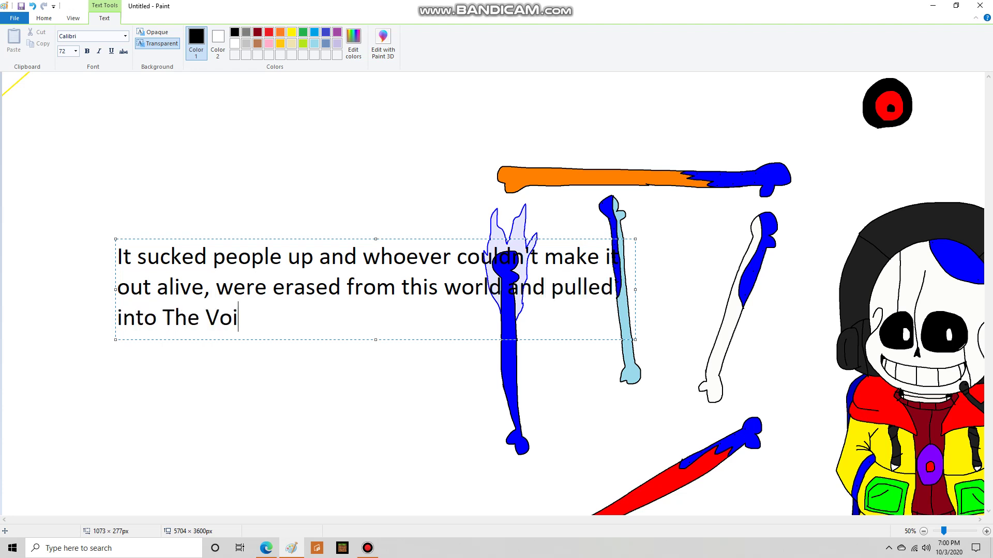
# Replace the text box's message with "People who were in the void could not get out of any mean"
pyautogui.press('BackSpace')
pyautogui.press('BackSpace')
pyautogui.press('BackSpace')
pyautogui.press('BackSpace')
pyautogui.press('BackSpace')
pyautogui.press('BackSpace')
pyautogui.press('BackSpace')
pyautogui.press('BackSpace')
pyautogui.press('BackSpace')
pyautogui.press('BackSpace')
pyautogui.press('BackSpace')
pyautogui.press('BackSpace')
pyautogui.press('BackSpace')
pyautogui.press('BackSpace')
pyautogui.press('BackSpace')
pyautogui.press('BackSpace')
pyautogui.press('BackSpace')
pyautogui.press('BackSpace')
pyautogui.press('BackSpace')
pyautogui.press('BackSpace')
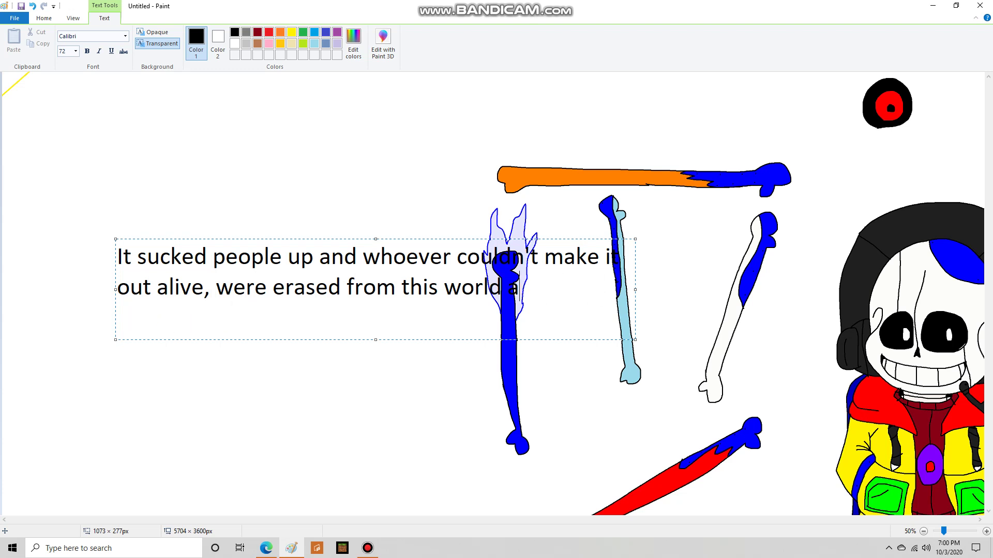
pyautogui.press('BackSpace')
pyautogui.press('BackSpace')
pyautogui.press('BackSpace')
pyautogui.press('BackSpace')
pyautogui.press('BackSpace')
pyautogui.press('BackSpace')
pyautogui.press('BackSpace')
pyautogui.press('BackSpace')
pyautogui.press('BackSpace')
pyautogui.press('BackSpace')
pyautogui.press('BackSpace')
pyautogui.press('BackSpace')
pyautogui.press('BackSpace')
pyautogui.press('BackSpace')
pyautogui.press('BackSpace')
pyautogui.press('BackSpace')
pyautogui.press('BackSpace')
pyautogui.press('BackSpace')
pyautogui.press('BackSpace')
pyautogui.press('BackSpace')
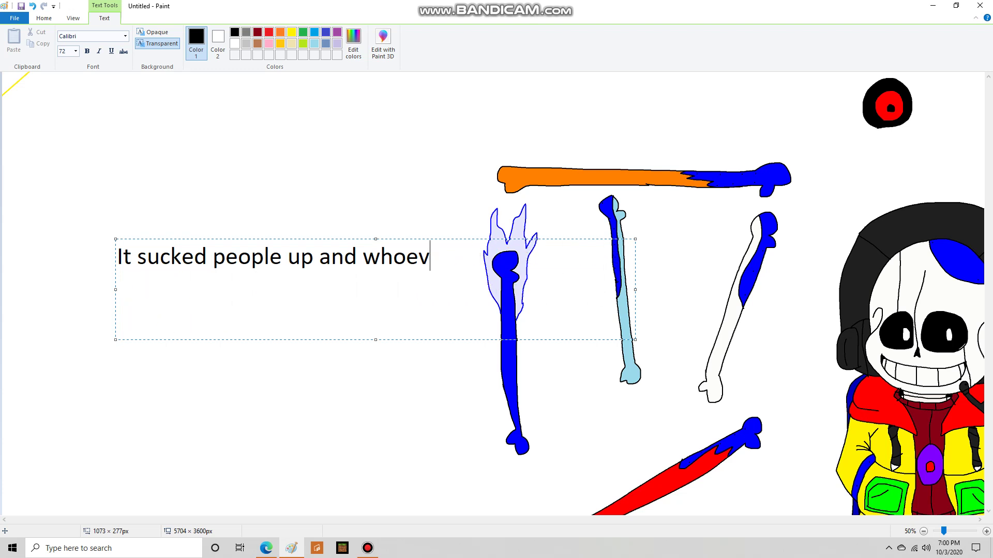
pyautogui.write('Peop')
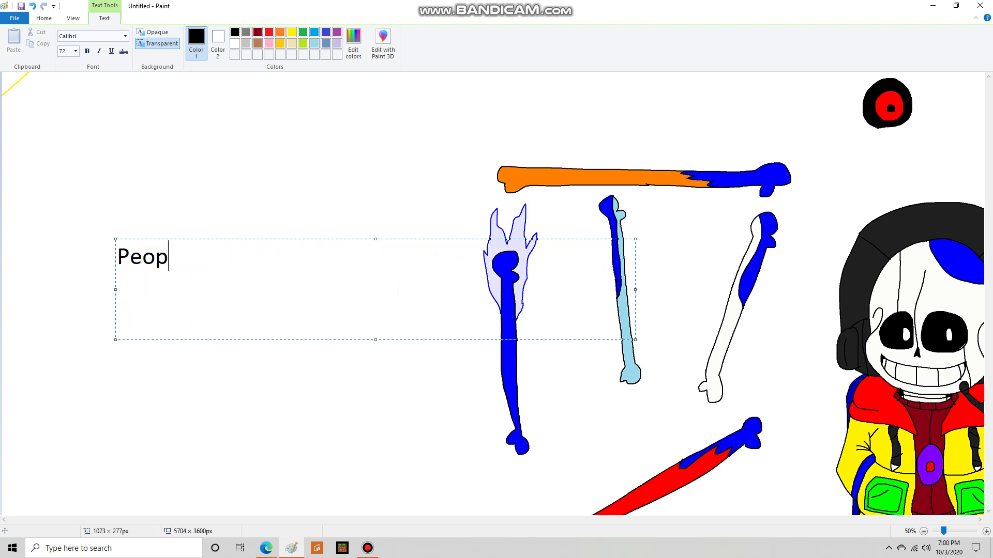
pyautogui.write('le who were in')
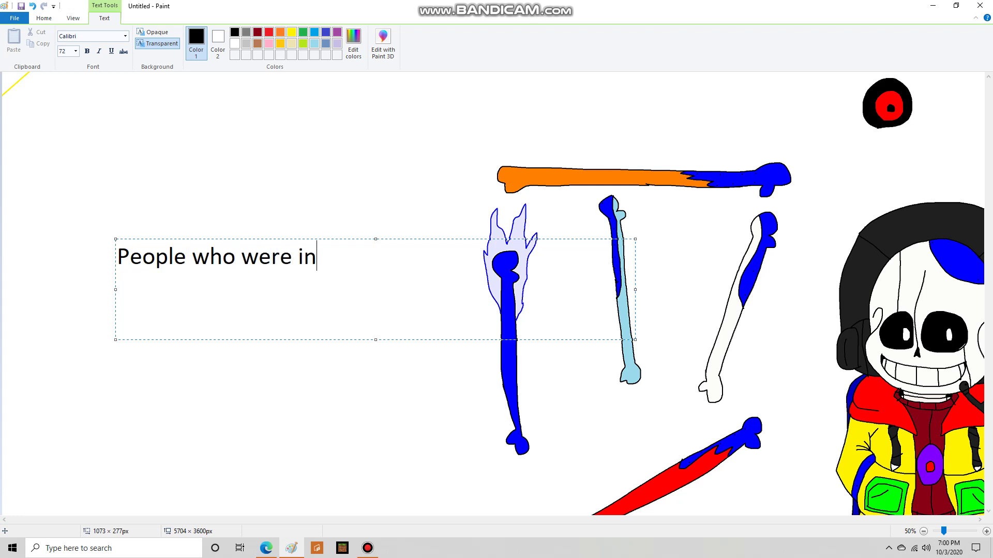
pyautogui.write(' the void could not')
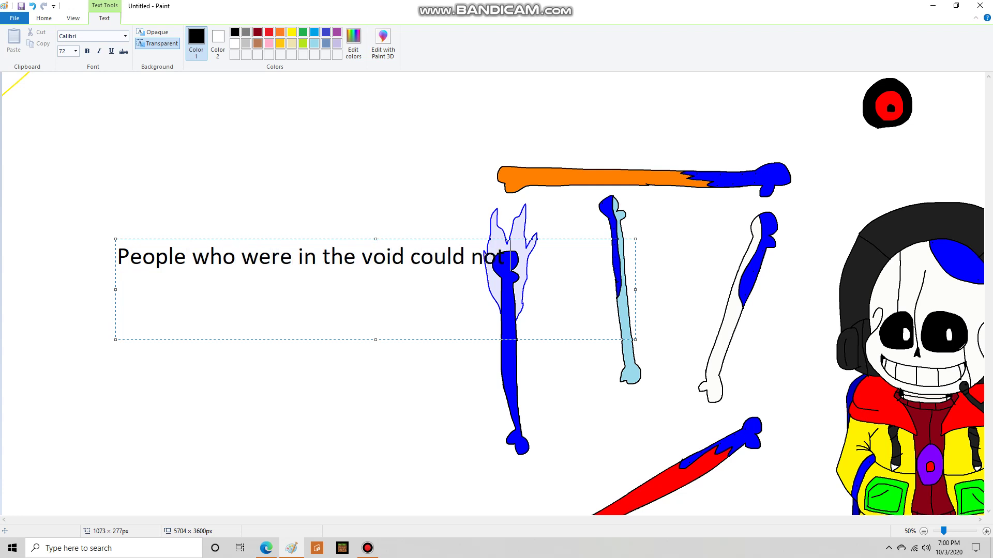
pyautogui.write(' get out of any mean')
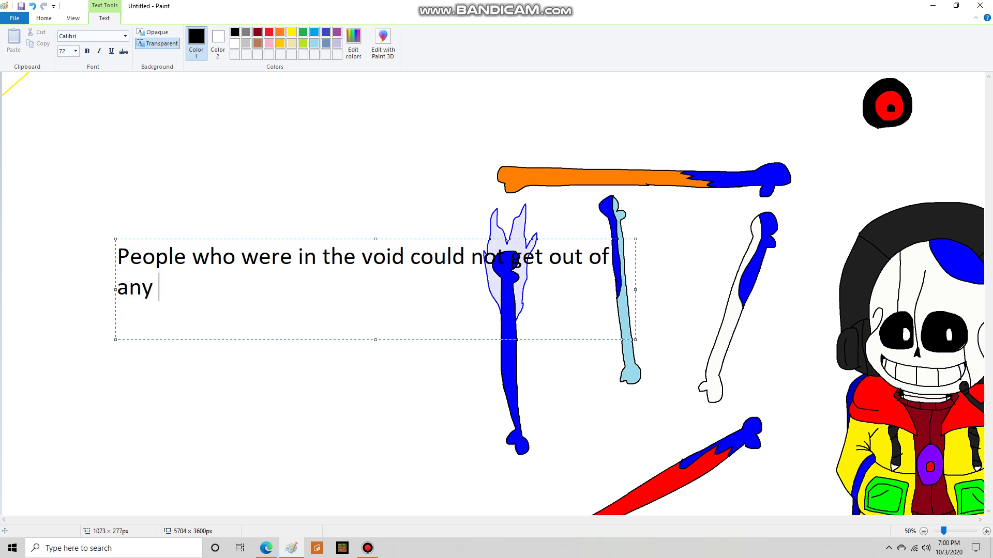
# Replace the text box's message with "Sadly, my dad was one of the victims"
pyautogui.press('BackSpace')
pyautogui.press('BackSpace')
pyautogui.press('BackSpace')
pyautogui.press('BackSpace')
pyautogui.press('BackSpace')
pyautogui.press('BackSpace')
pyautogui.press('BackSpace')
pyautogui.press('BackSpace')
pyautogui.press('BackSpace')
pyautogui.press('BackSpace')
pyautogui.press('BackSpace')
pyautogui.press('BackSpace')
pyautogui.press('BackSpace')
pyautogui.press('BackSpace')
pyautogui.press('BackSpace')
pyautogui.press('BackSpace')
pyautogui.press('BackSpace')
pyautogui.press('BackSpace')
pyautogui.press('BackSpace')
pyautogui.press('BackSpace')
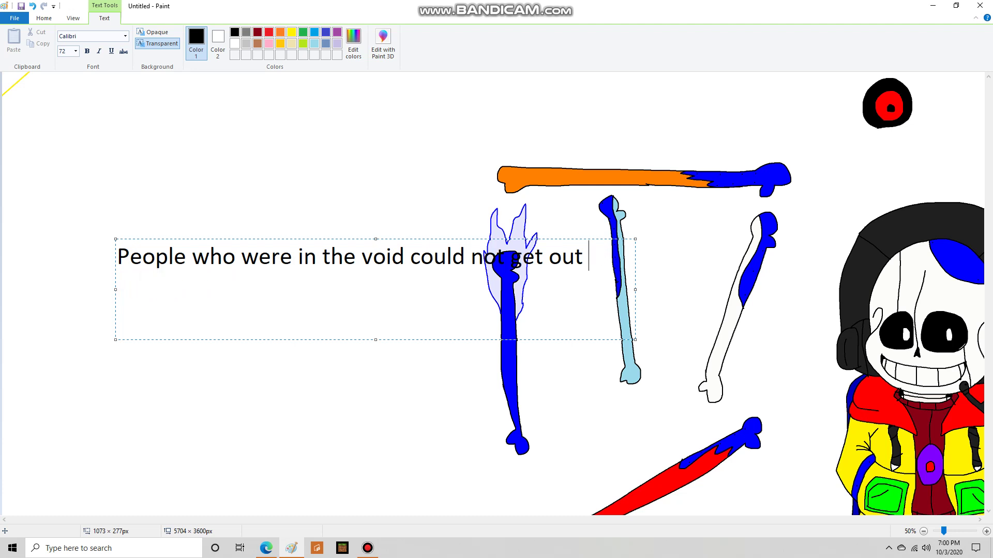
pyautogui.press('BackSpace')
pyautogui.press('BackSpace')
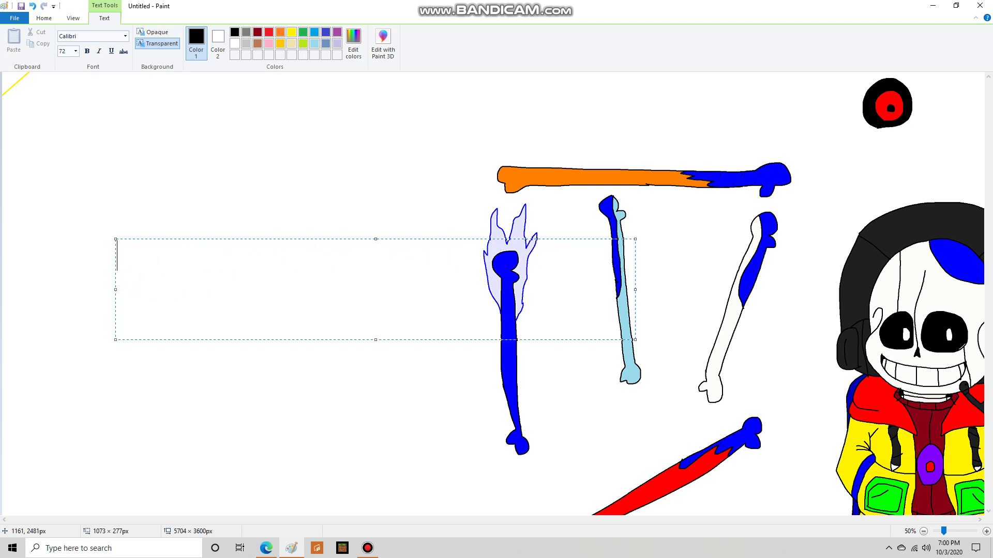
pyautogui.click(367, 548)
pyautogui.hotkey('alt', 'Tab')
pyautogui.write('AS')
pyautogui.write('ad')
pyautogui.write('ly, my da')
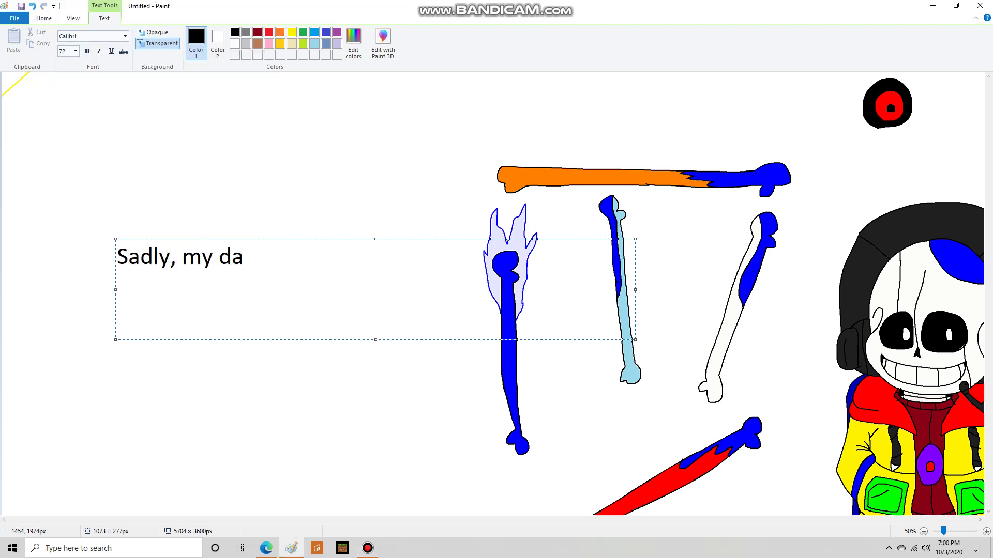
pyautogui.press('BackSpace')
pyautogui.press('BackSpace')
pyautogui.write('dad was one of the vi')
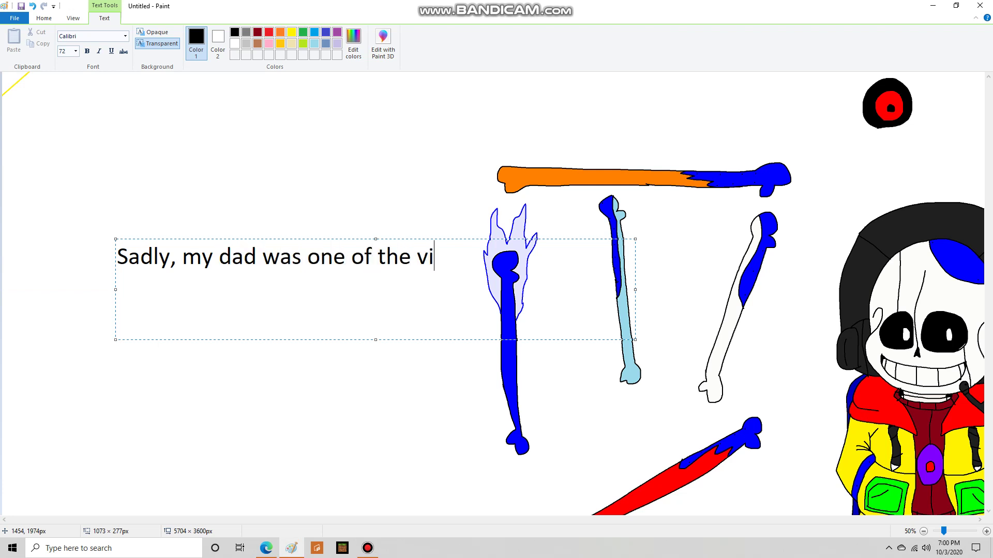
pyautogui.write('ctims')
# Replace the text box's message with "Gaster was trying to tell me to get out, but I didn't listen to his commands and I wanted to help."
pyautogui.press('BackSpace')
pyautogui.press('BackSpace')
pyautogui.press('BackSpace')
pyautogui.press('BackSpace')
pyautogui.press('BackSpace')
pyautogui.press('BackSpace')
pyautogui.press('BackSpace')
pyautogui.press('BackSpace')
pyautogui.press('BackSpace')
pyautogui.press('BackSpace')
pyautogui.press('BackSpace')
pyautogui.press('BackSpace')
pyautogui.press('BackSpace')
pyautogui.press('BackSpace')
pyautogui.press('BackSpace')
pyautogui.press('BackSpace')
pyautogui.press('BackSpace')
pyautogui.press('BackSpace')
pyautogui.press('BackSpace')
pyautogui.press('BackSpace')
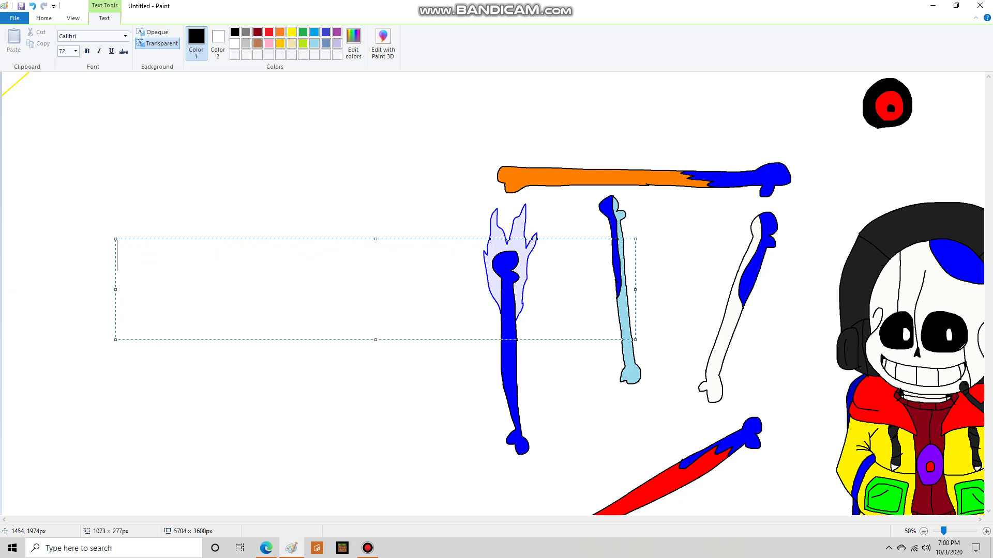
pyautogui.write('Gat')
pyautogui.write('ter was')
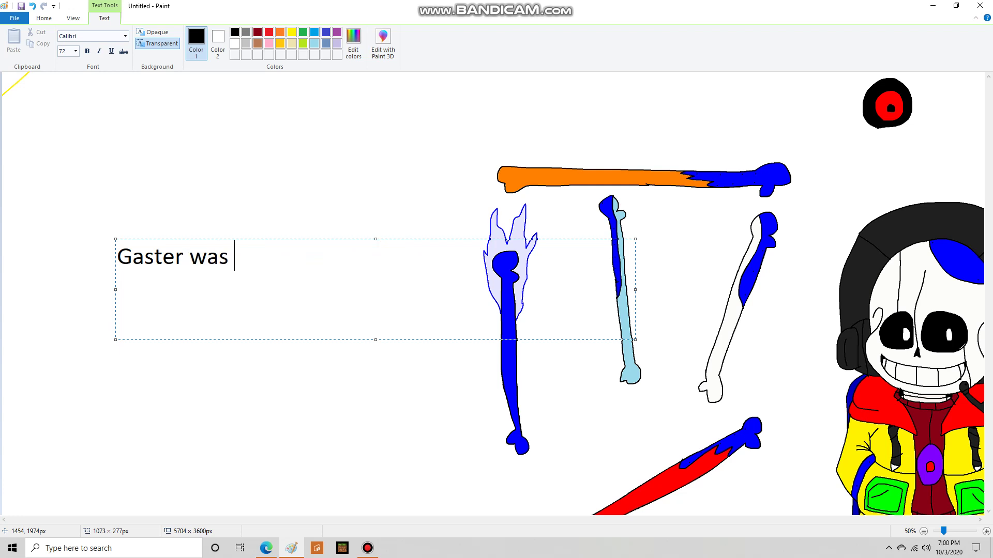
pyautogui.write(' trying to g')
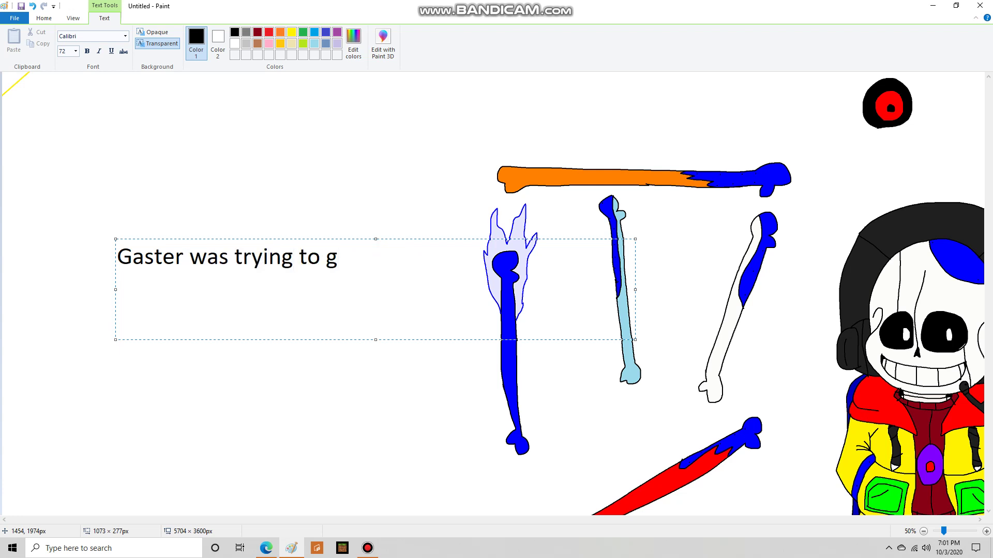
pyautogui.press('BackSpace')
pyautogui.write('w')
pyautogui.press('BackSpace')
pyautogui.write('tell me ')
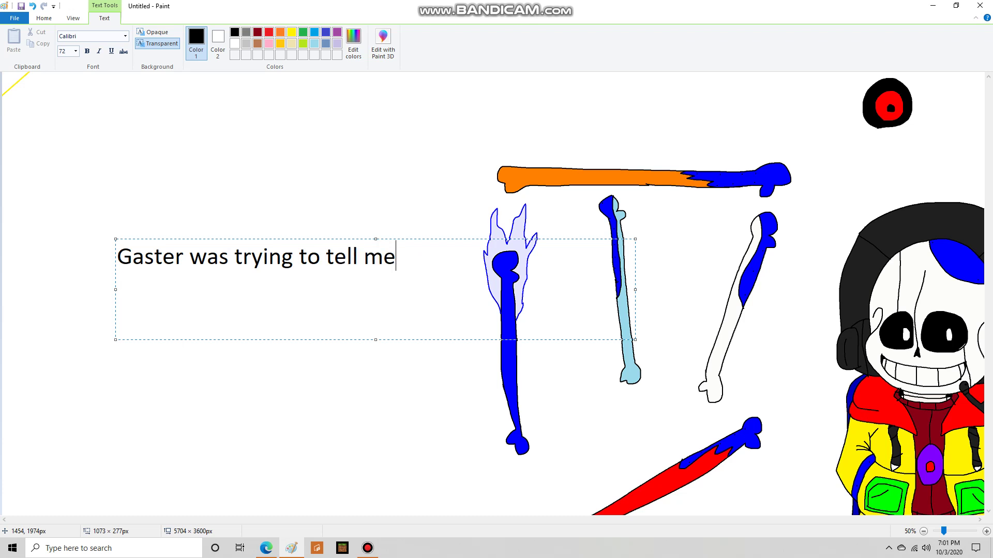
pyautogui.write('to get ou')
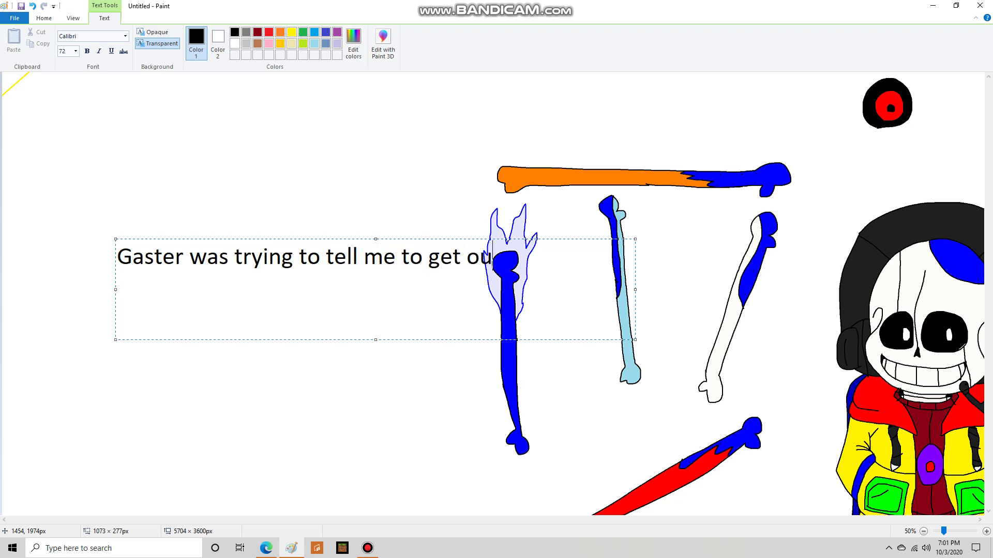
pyautogui.write('t, but I didn')
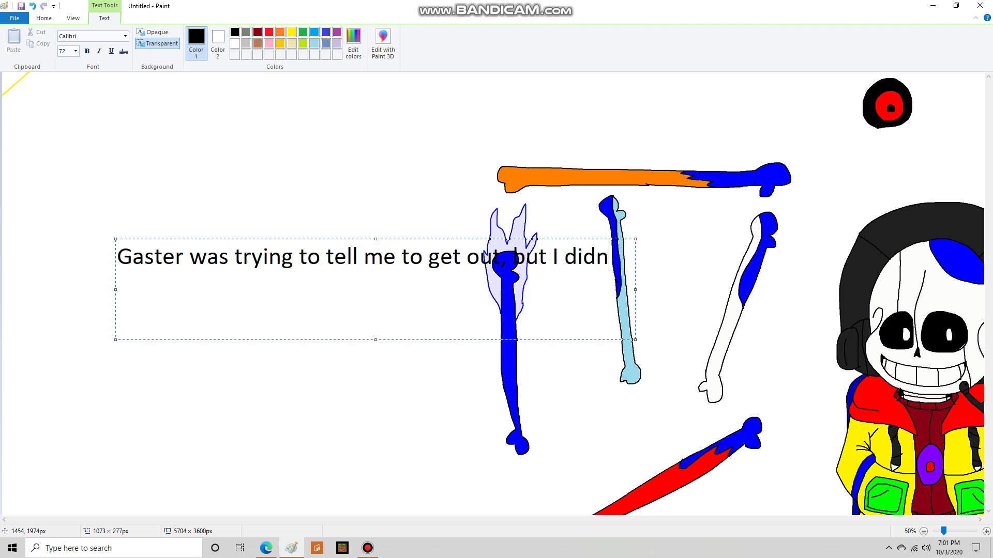
pyautogui.write("'t listen to his")
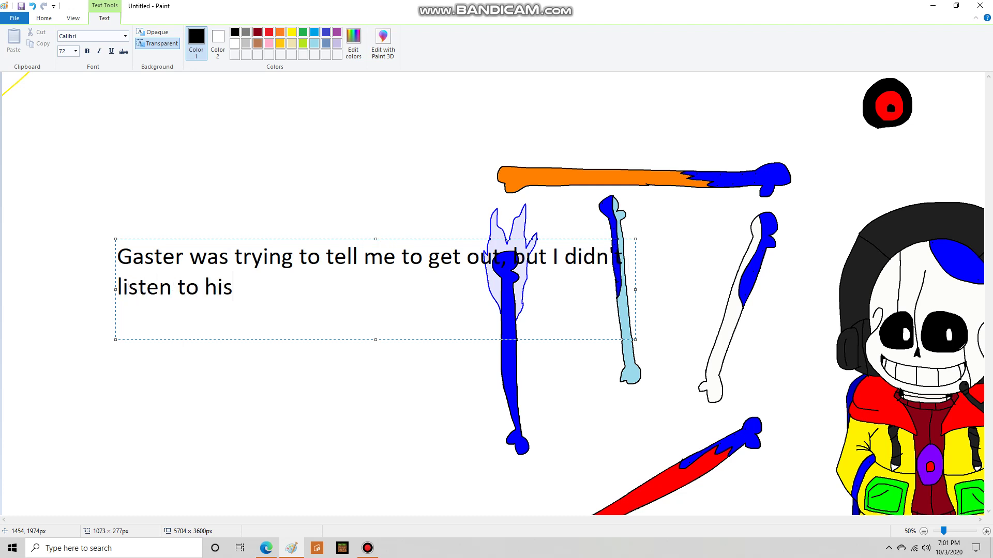
pyautogui.write(' commands and ')
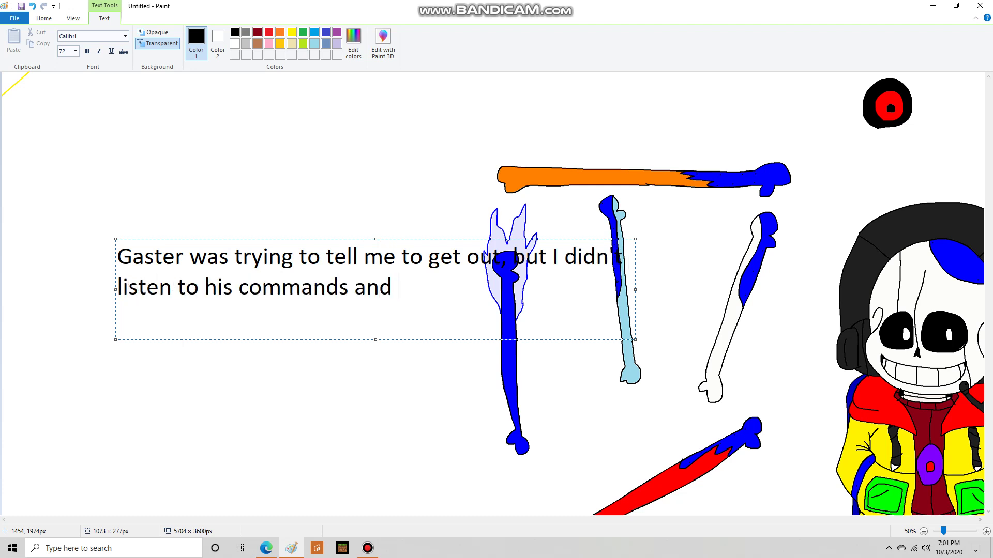
pyautogui.write('I wanted to help.')
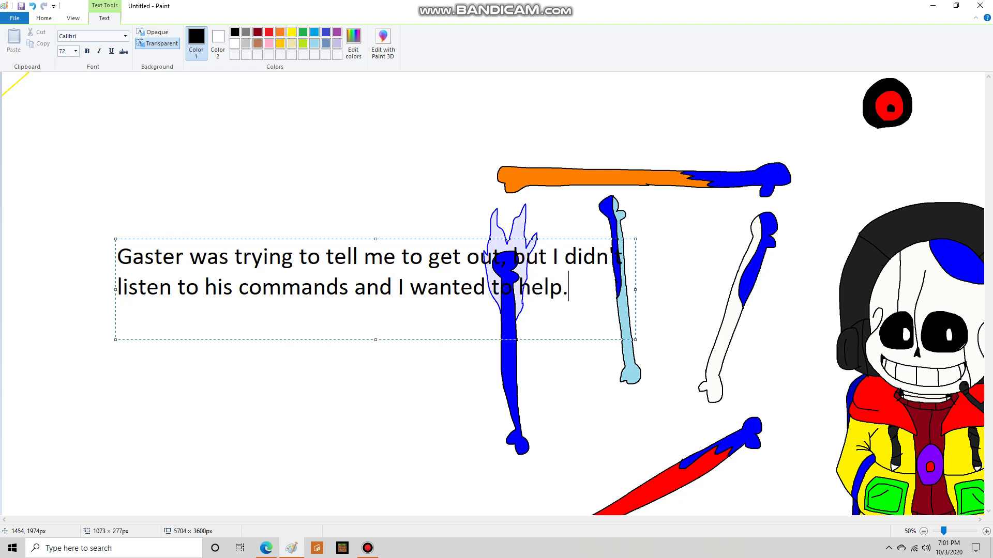
# Replace the text box's message with "Let's see how that ended up to be"
pyautogui.write(']')
pyautogui.press('BackSpace')
pyautogui.press('BackSpace')
pyautogui.press('BackSpace')
pyautogui.press('BackSpace')
pyautogui.press('BackSpace')
pyautogui.press('BackSpace')
pyautogui.press('BackSpace')
pyautogui.press('BackSpace')
pyautogui.press('BackSpace')
pyautogui.press('BackSpace')
pyautogui.press('BackSpace')
pyautogui.press('BackSpace')
pyautogui.press('BackSpace')
pyautogui.press('BackSpace')
pyautogui.press('BackSpace')
pyautogui.press('BackSpace')
pyautogui.press('BackSpace')
pyautogui.press('BackSpace')
pyautogui.press('BackSpace')
pyautogui.press('BackSpace')
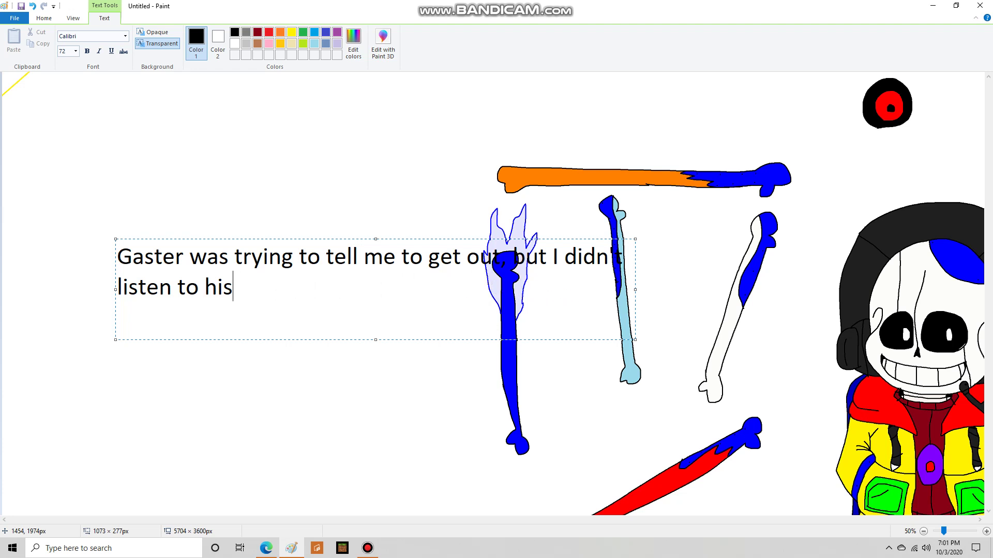
pyautogui.press('BackSpace')
pyautogui.press('BackSpace')
pyautogui.press('BackSpace')
pyautogui.press('BackSpace')
pyautogui.press('BackSpace')
pyautogui.press('BackSpace')
pyautogui.press('BackSpace')
pyautogui.press('BackSpace')
pyautogui.press('BackSpace')
pyautogui.press('BackSpace')
pyautogui.press('BackSpace')
pyautogui.press('BackSpace')
pyautogui.press('BackSpace')
pyautogui.press('BackSpace')
pyautogui.press('BackSpace')
pyautogui.press('BackSpace')
pyautogui.press('BackSpace')
pyautogui.press('BackSpace')
pyautogui.press('BackSpace')
pyautogui.press('BackSpace')
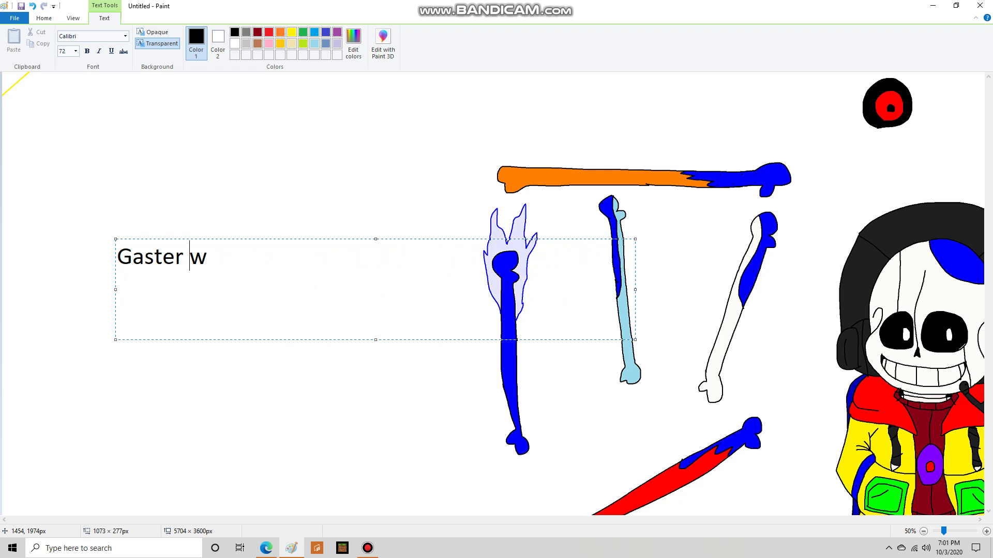
pyautogui.write("Let's see")
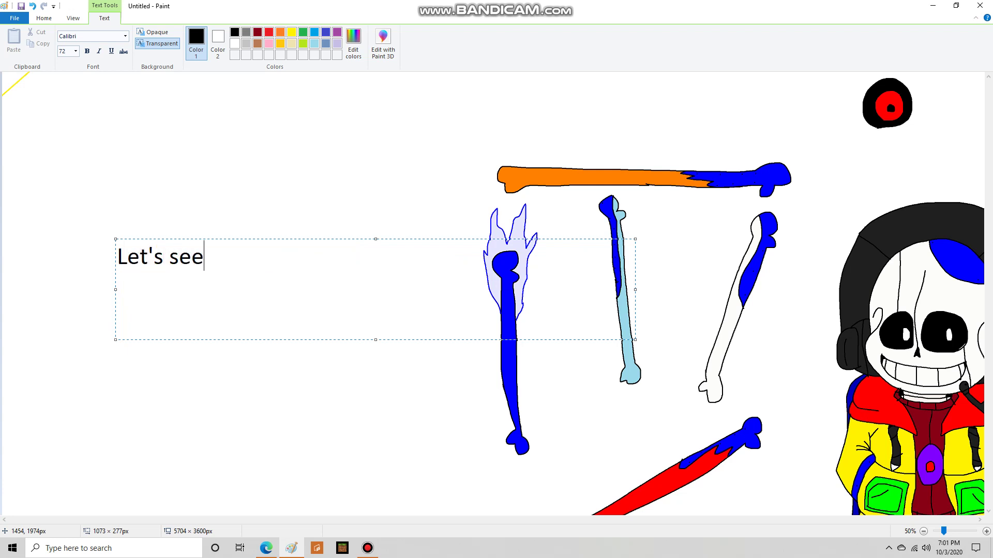
pyautogui.write(' how that ended ')
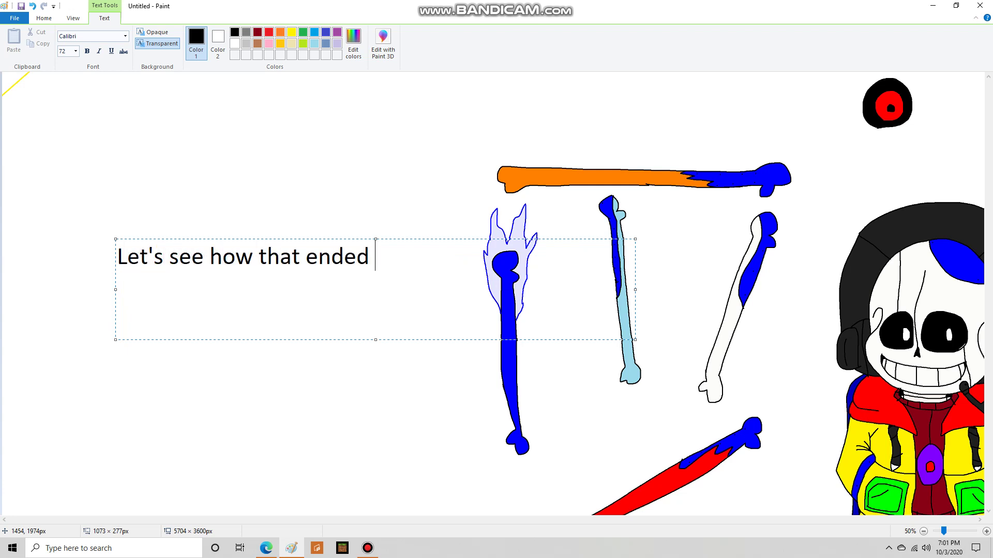
pyautogui.write('up to be')
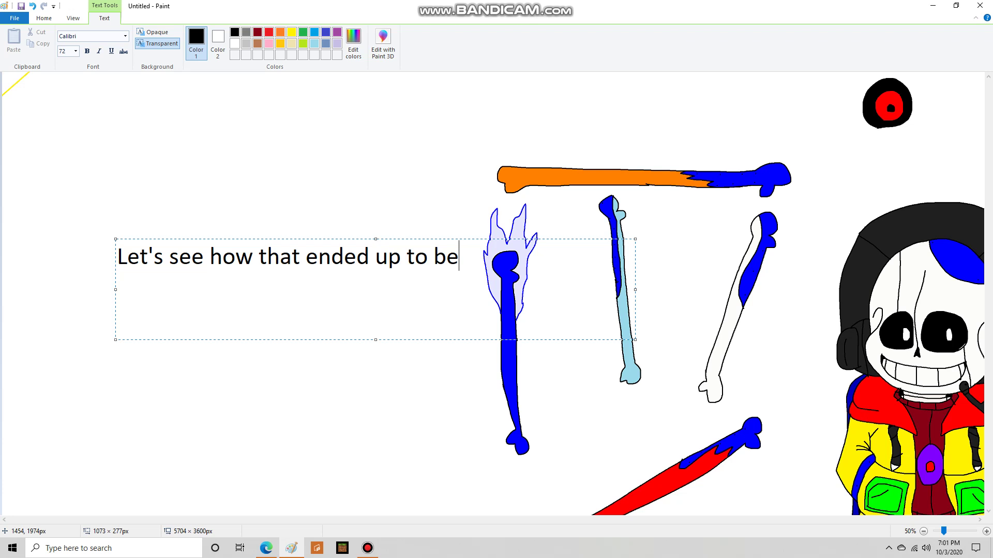
# Replace the text box's message with "Gaster then slipped down into that white glowing void"
pyautogui.press('BackSpace')
pyautogui.press('BackSpace')
pyautogui.press('BackSpace')
pyautogui.press('BackSpace')
pyautogui.press('BackSpace')
pyautogui.press('BackSpace')
pyautogui.press('BackSpace')
pyautogui.press('BackSpace')
pyautogui.press('BackSpace')
pyautogui.press('BackSpace')
pyautogui.press('BackSpace')
pyautogui.press('BackSpace')
pyautogui.press('BackSpace')
pyautogui.press('BackSpace')
pyautogui.press('BackSpace')
pyautogui.press('BackSpace')
pyautogui.press('BackSpace')
pyautogui.press('BackSpace')
pyautogui.press('BackSpace')
pyautogui.press('BackSpace')
pyautogui.write('G')
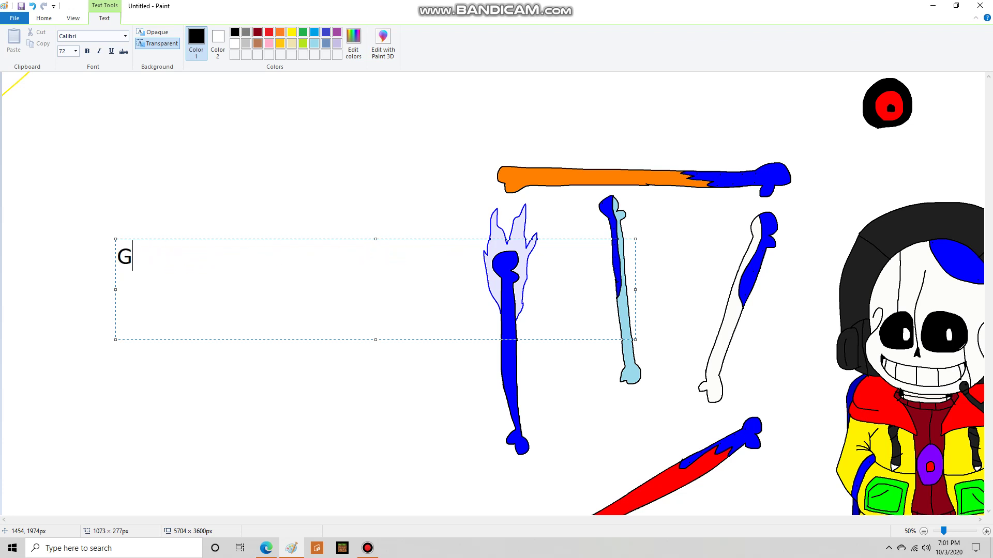
pyautogui.write('aster th')
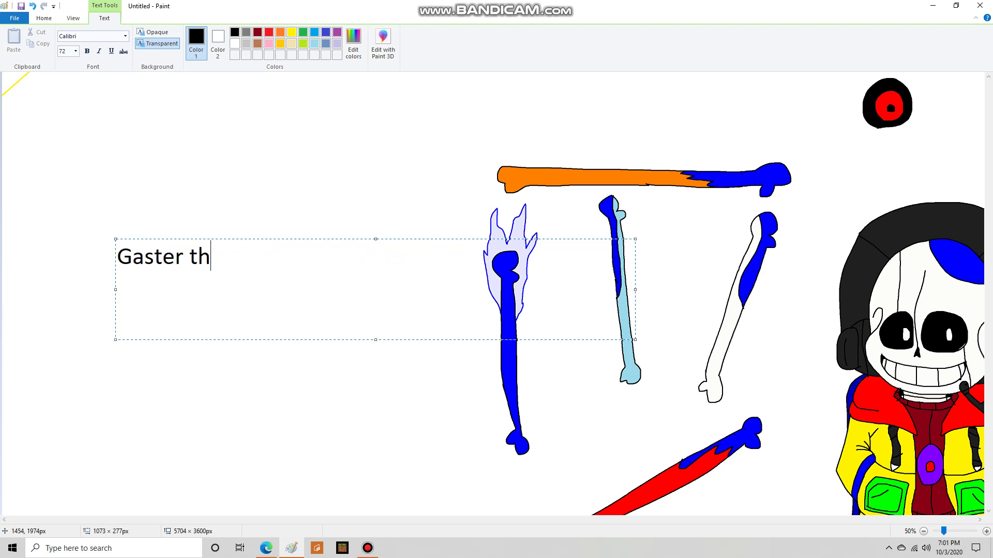
pyautogui.write('en slipped down in')
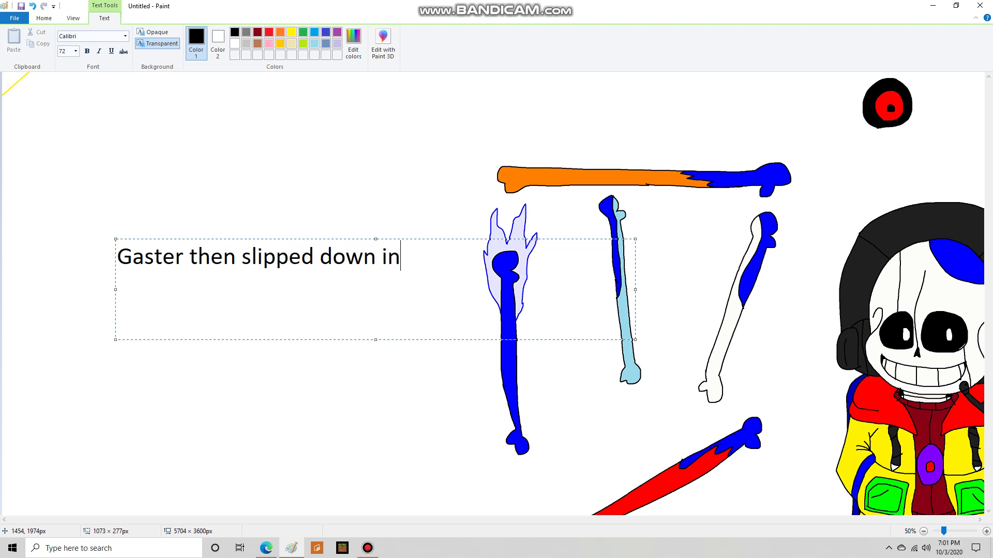
pyautogui.write('to that white')
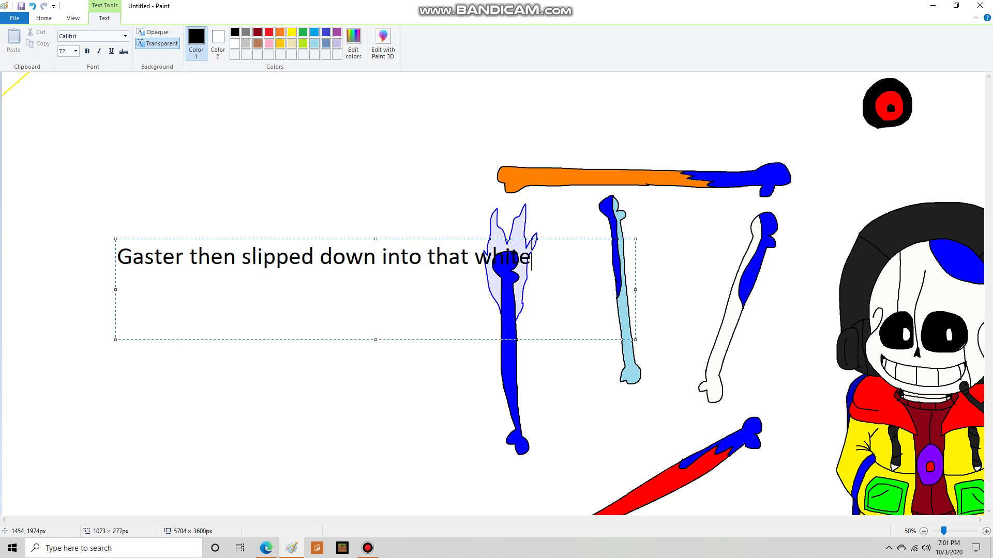
pyautogui.write(' glowing v')
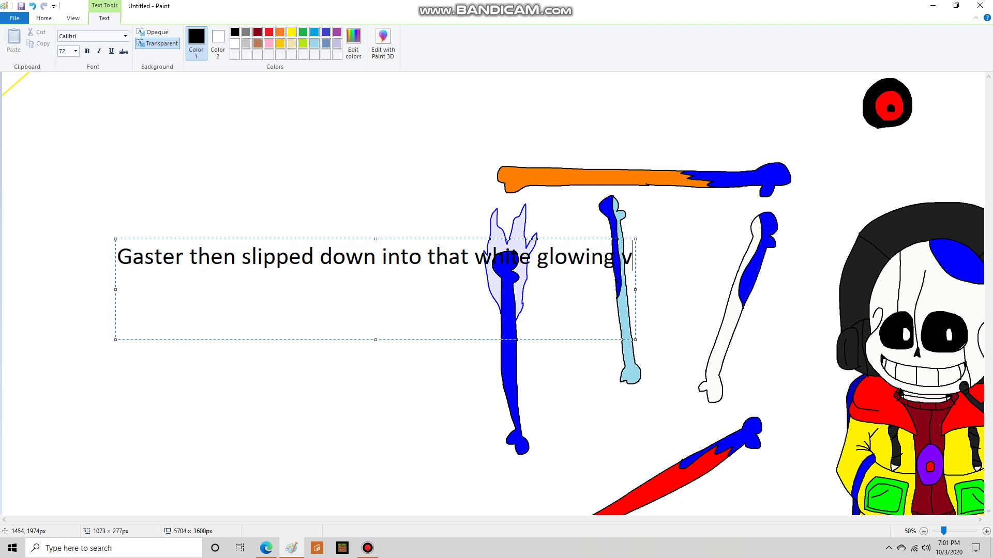
pyautogui.write('oid')
# Replace the text box's message with "I was able to catch him, though."
pyautogui.press('BackSpace')
pyautogui.press('BackSpace')
pyautogui.press('BackSpace')
pyautogui.press('BackSpace')
pyautogui.press('BackSpace')
pyautogui.press('BackSpace')
pyautogui.press('BackSpace')
pyautogui.press('BackSpace')
pyautogui.press('BackSpace')
pyautogui.press('BackSpace')
pyautogui.press('BackSpace')
pyautogui.press('BackSpace')
pyautogui.press('BackSpace')
pyautogui.press('BackSpace')
pyautogui.press('BackSpace')
pyautogui.press('BackSpace')
pyautogui.press('BackSpace')
pyautogui.press('BackSpace')
pyautogui.press('BackSpace')
pyautogui.press('BackSpace')
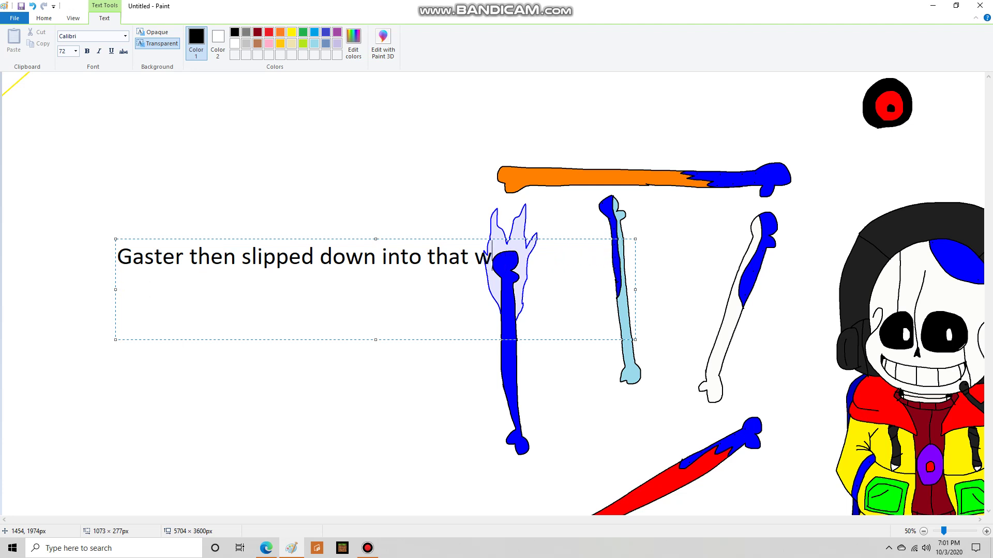
pyautogui.press('BackSpace')
pyautogui.press('BackSpace')
pyautogui.press('BackSpace')
pyautogui.press('BackSpace')
pyautogui.press('BackSpace')
pyautogui.press('BackSpace')
pyautogui.write('I w')
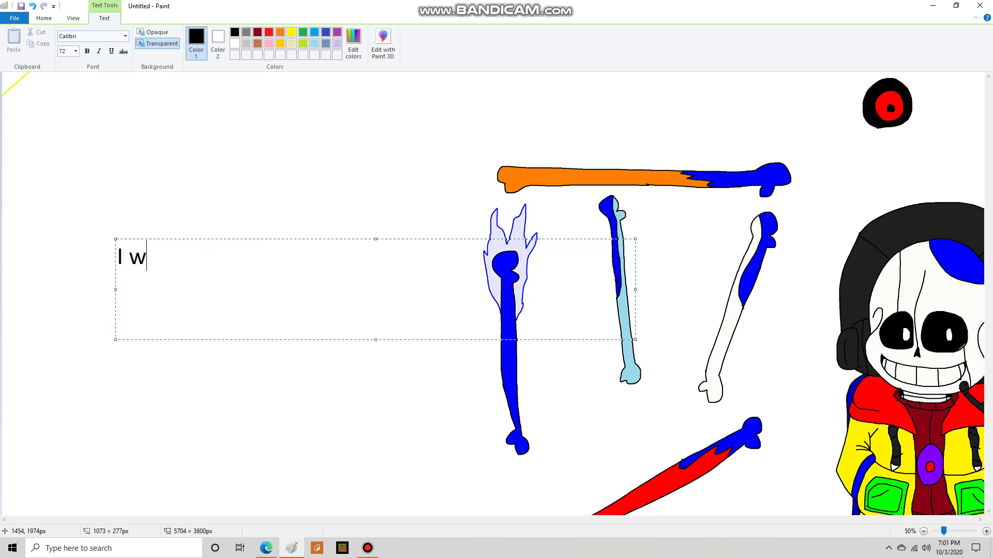
pyautogui.write('as able to ca')
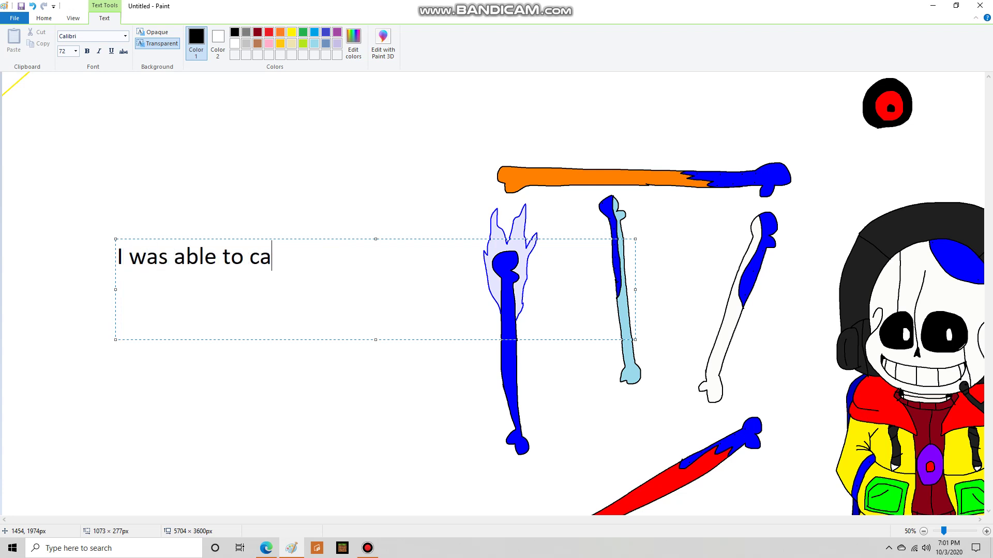
pyautogui.write('tch him, though.')
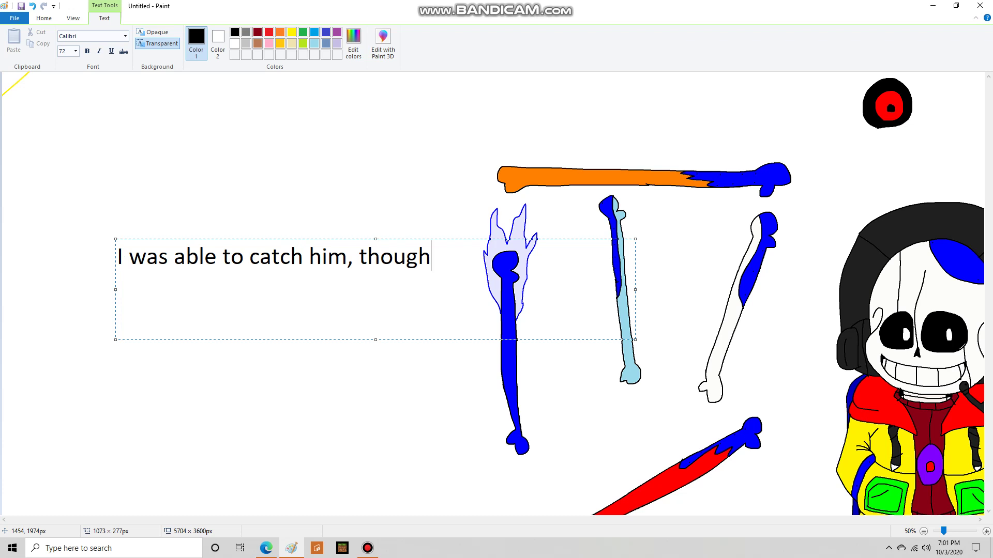
# Replace the text box's message with "With my strength, I tried to pull both of us out"
pyautogui.press('BackSpace')
pyautogui.press('BackSpace')
pyautogui.press('BackSpace')
pyautogui.press('BackSpace')
pyautogui.press('BackSpace')
pyautogui.press('BackSpace')
pyautogui.press('BackSpace')
pyautogui.press('BackSpace')
pyautogui.press('BackSpace')
pyautogui.press('BackSpace')
pyautogui.press('BackSpace')
pyautogui.press('BackSpace')
pyautogui.press('BackSpace')
pyautogui.press('BackSpace')
pyautogui.press('BackSpace')
pyautogui.press('BackSpace')
pyautogui.press('BackSpace')
pyautogui.press('BackSpace')
pyautogui.press('BackSpace')
pyautogui.press('BackSpace')
pyautogui.press('BackSpace')
pyautogui.press('BackSpace')
pyautogui.press('BackSpace')
pyautogui.press('BackSpace')
pyautogui.press('BackSpace')
pyautogui.press('BackSpace')
pyautogui.press('BackSpace')
pyautogui.press('BackSpace')
pyautogui.press('BackSpace')
pyautogui.press('BackSpace')
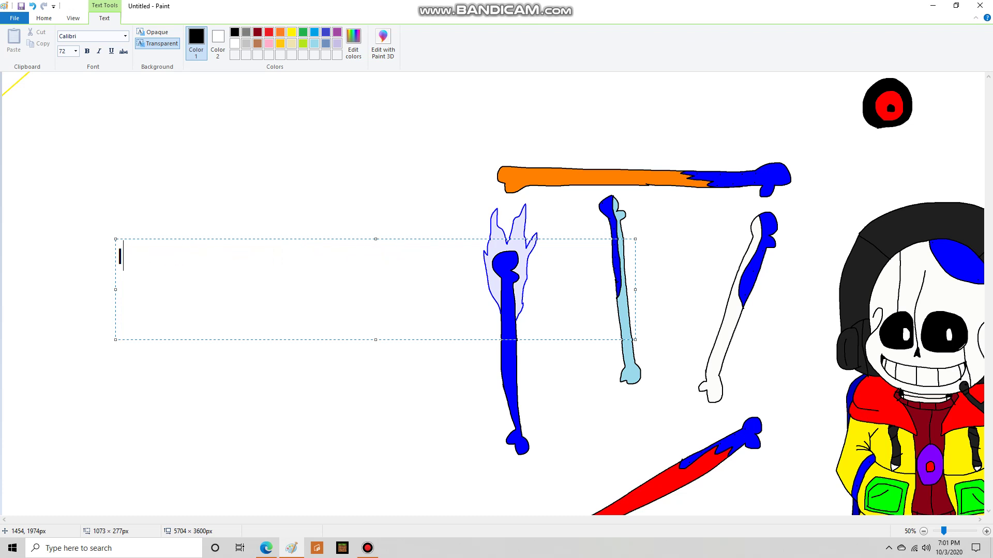
pyautogui.write('With my str')
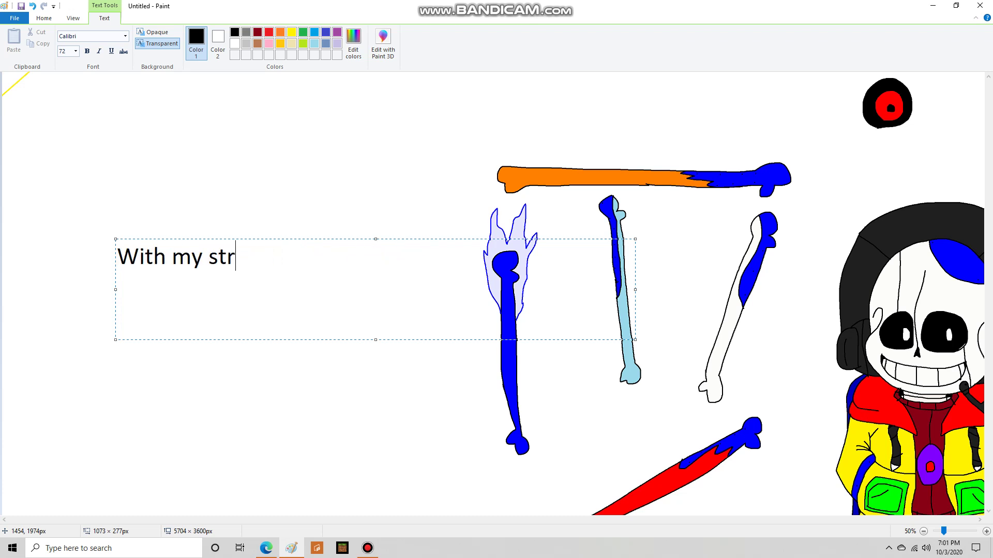
pyautogui.write('ength, I tried ')
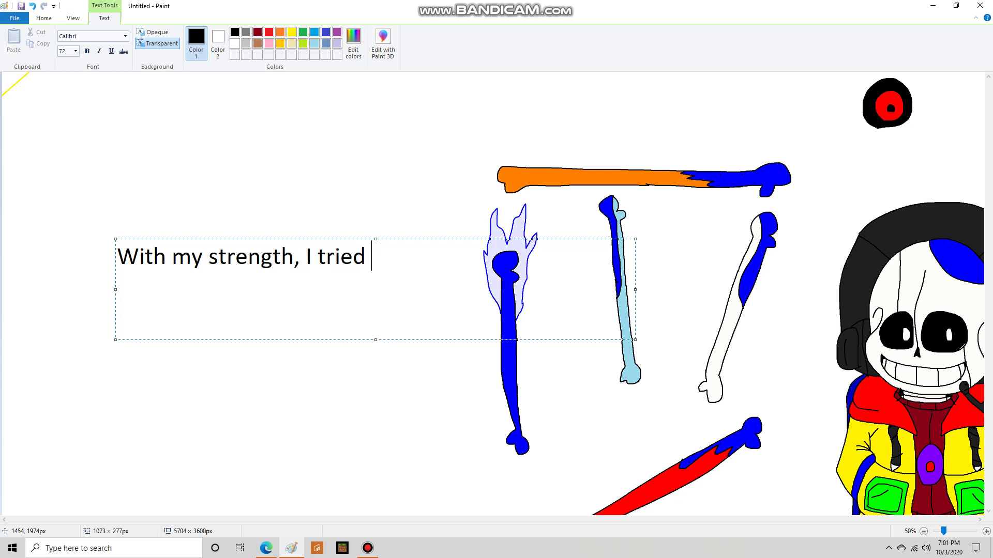
pyautogui.write('to pull both of us out')
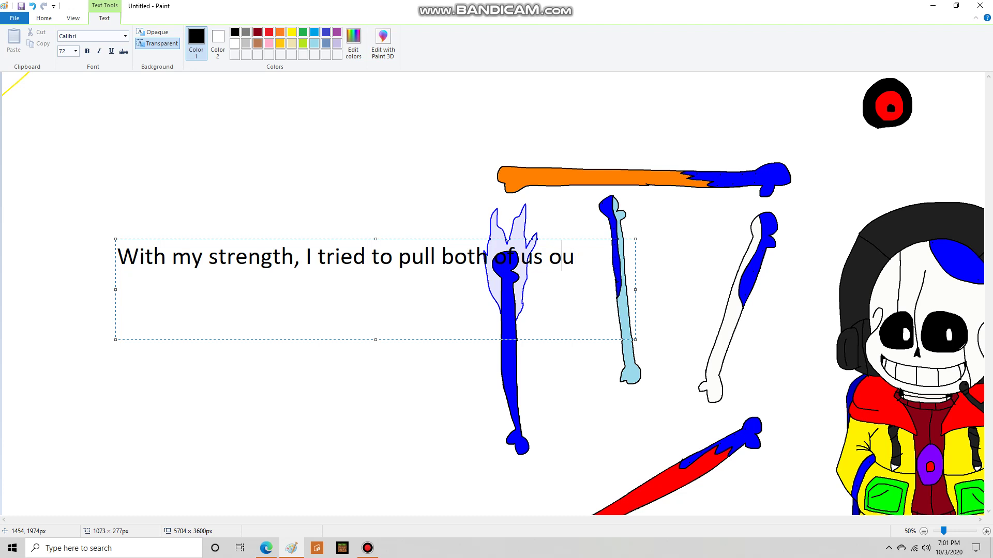
# Replace the text box's message with "...But each time I tried, I only got myself unstuck"
pyautogui.press('BackSpace')
pyautogui.press('BackSpace')
pyautogui.press('BackSpace')
pyautogui.press('BackSpace')
pyautogui.press('BackSpace')
pyautogui.press('BackSpace')
pyautogui.press('BackSpace')
pyautogui.press('BackSpace')
pyautogui.press('BackSpace')
pyautogui.press('BackSpace')
pyautogui.press('BackSpace')
pyautogui.press('BackSpace')
pyautogui.press('BackSpace')
pyautogui.press('BackSpace')
pyautogui.press('BackSpace')
pyautogui.press('BackSpace')
pyautogui.press('BackSpace')
pyautogui.press('BackSpace')
pyautogui.press('BackSpace')
pyautogui.press('BackSpace')
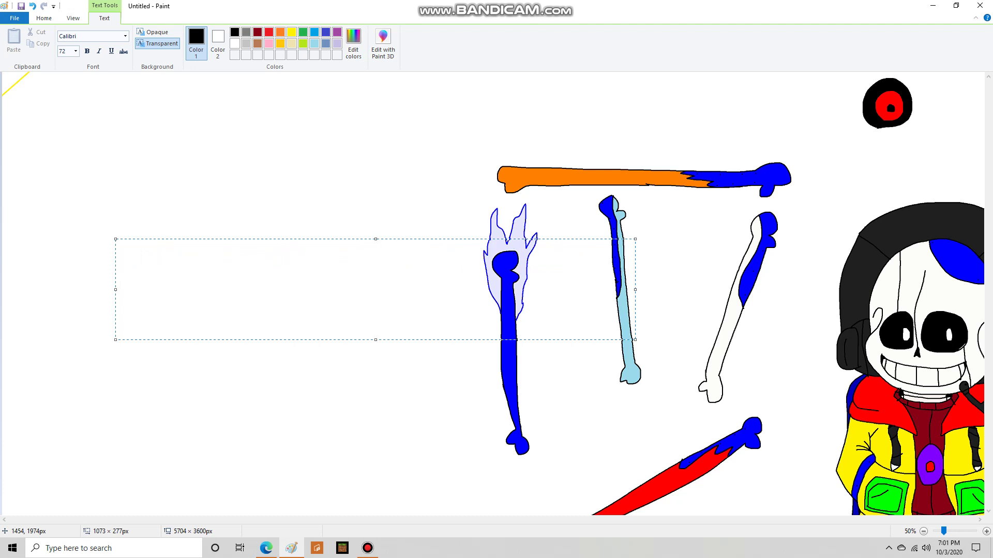
pyautogui.write('...But each time')
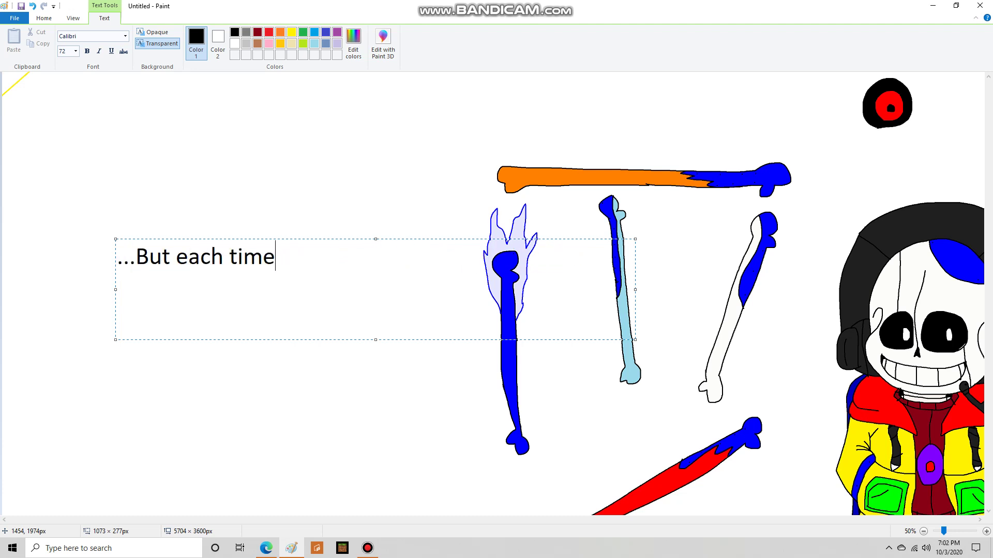
pyautogui.write(' I tried, I onl')
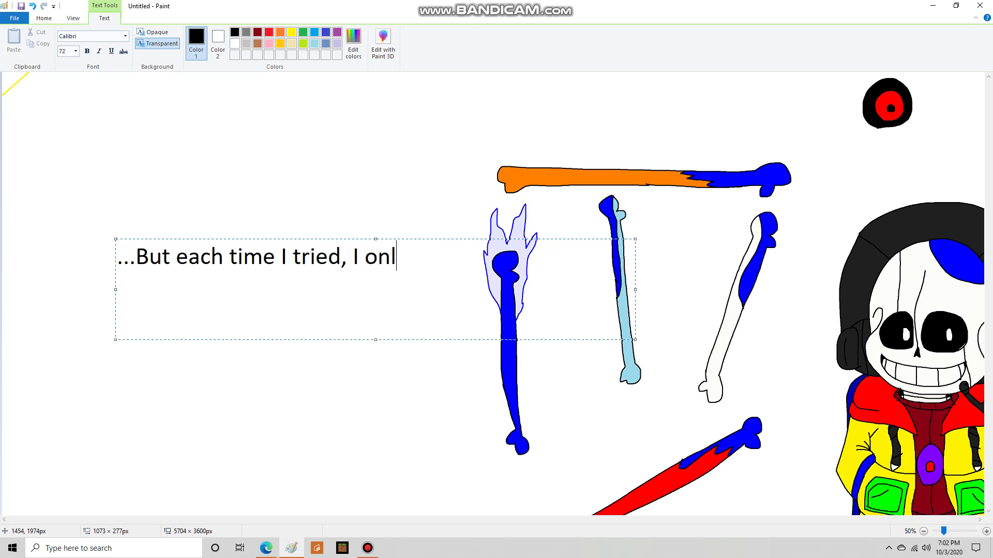
pyautogui.write('y got myself unstuck')
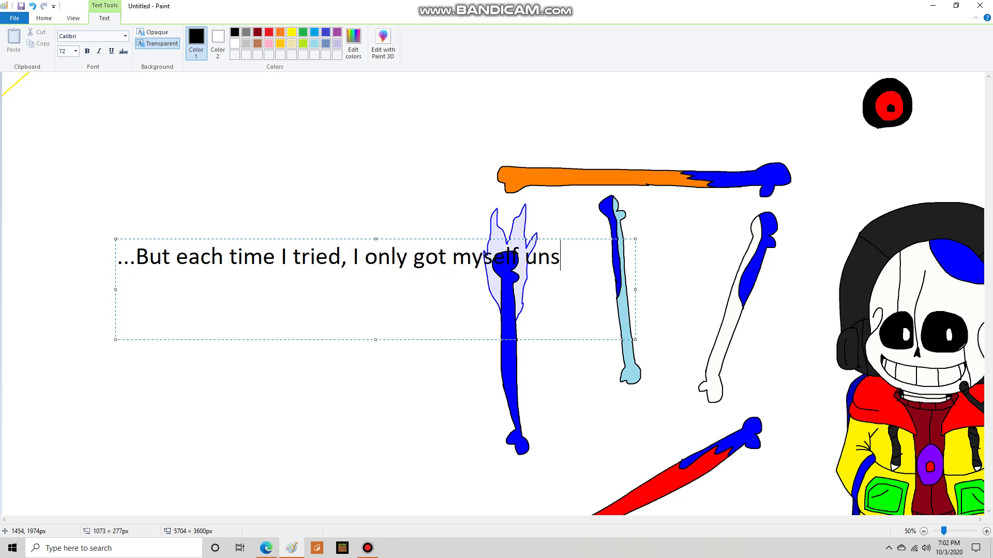
# Replace the text box's message with "My dad wasn't able to get out in time"
pyautogui.press('BackSpace')
pyautogui.press('BackSpace')
pyautogui.press('BackSpace')
pyautogui.press('BackSpace')
pyautogui.press('BackSpace')
pyautogui.press('BackSpace')
pyautogui.press('BackSpace')
pyautogui.press('BackSpace')
pyautogui.press('BackSpace')
pyautogui.press('BackSpace')
pyautogui.press('BackSpace')
pyautogui.press('BackSpace')
pyautogui.press('BackSpace')
pyautogui.press('BackSpace')
pyautogui.press('BackSpace')
pyautogui.press('BackSpace')
pyautogui.press('BackSpace')
pyautogui.press('BackSpace')
pyautogui.press('BackSpace')
pyautogui.press('BackSpace')
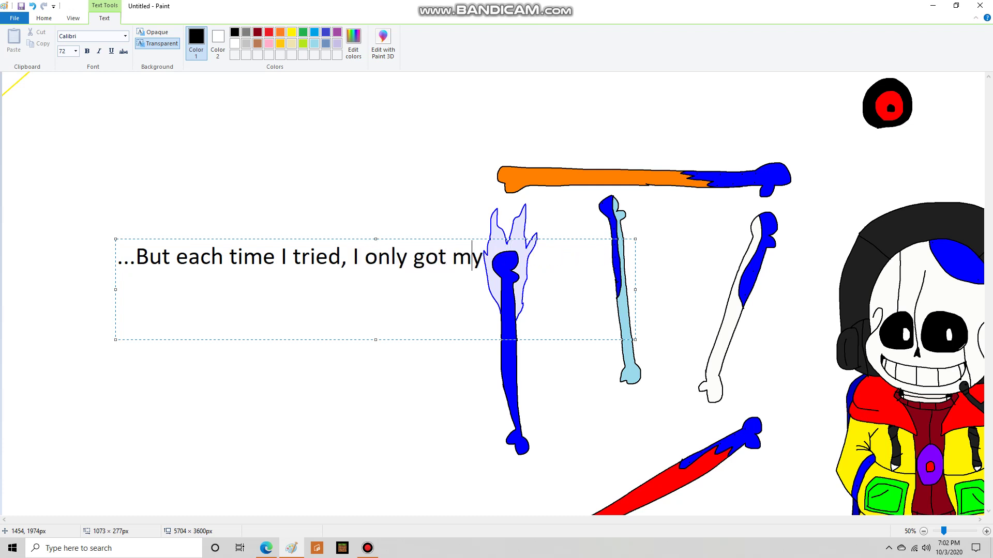
pyautogui.write('My dad wasnt')
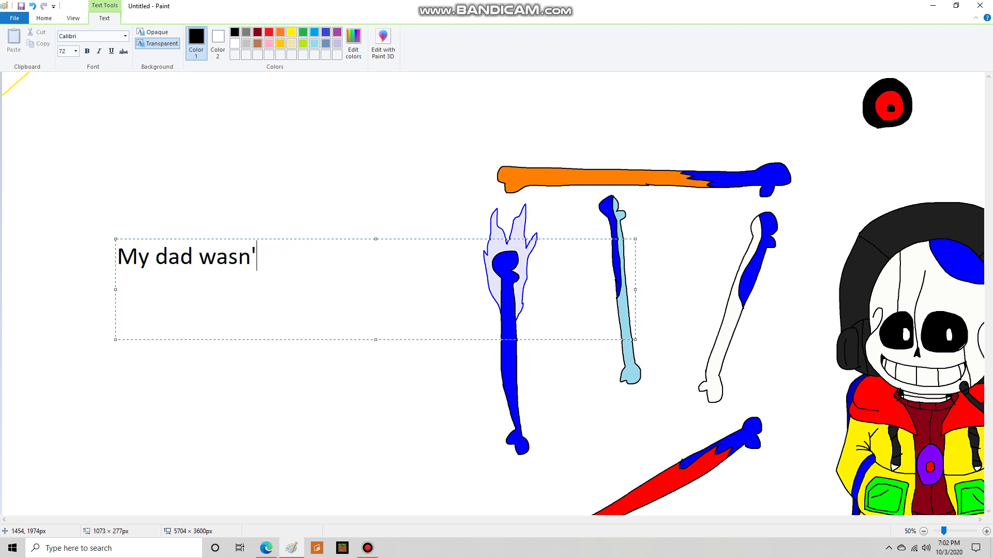
pyautogui.write('t able to get ou')
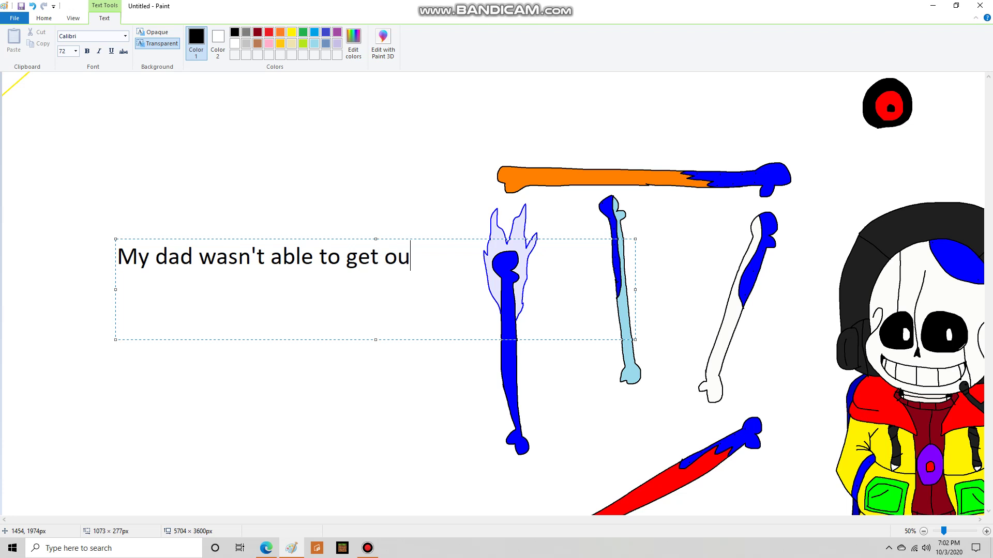
pyautogui.write('t in time')
# Replace the text box's message with "Before he fully fell, he told me to go back to the lab and said he had some supplies for me."
pyautogui.press('BackSpace')
pyautogui.press('BackSpace')
pyautogui.press('BackSpace')
pyautogui.press('BackSpace')
pyautogui.press('BackSpace')
pyautogui.press('BackSpace')
pyautogui.press('BackSpace')
pyautogui.press('BackSpace')
pyautogui.press('BackSpace')
pyautogui.press('BackSpace')
pyautogui.press('BackSpace')
pyautogui.press('BackSpace')
pyautogui.press('BackSpace')
pyautogui.press('BackSpace')
pyautogui.press('BackSpace')
pyautogui.press('BackSpace')
pyautogui.press('BackSpace')
pyautogui.press('BackSpace')
pyautogui.press('BackSpace')
pyautogui.press('BackSpace')
pyautogui.write('B')
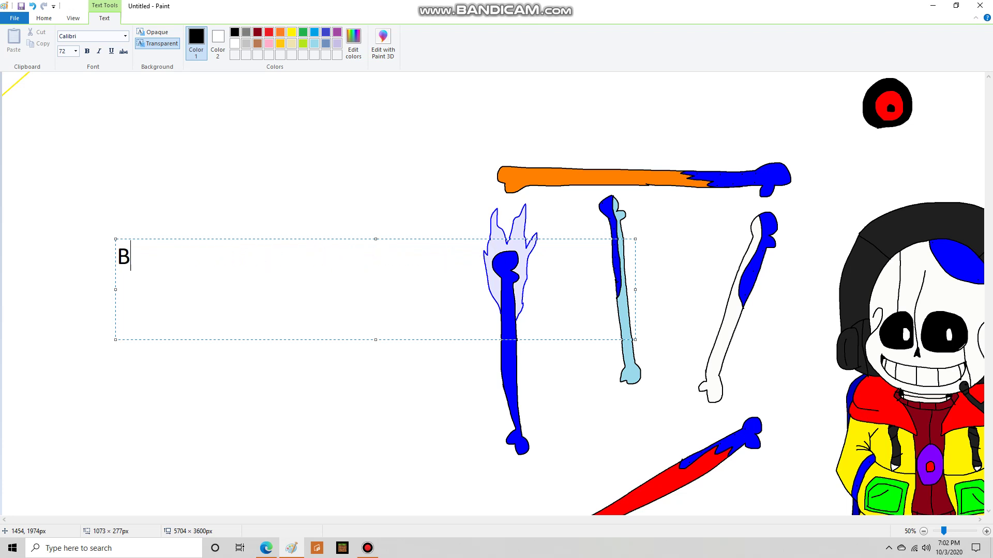
pyautogui.write('efore he fully ')
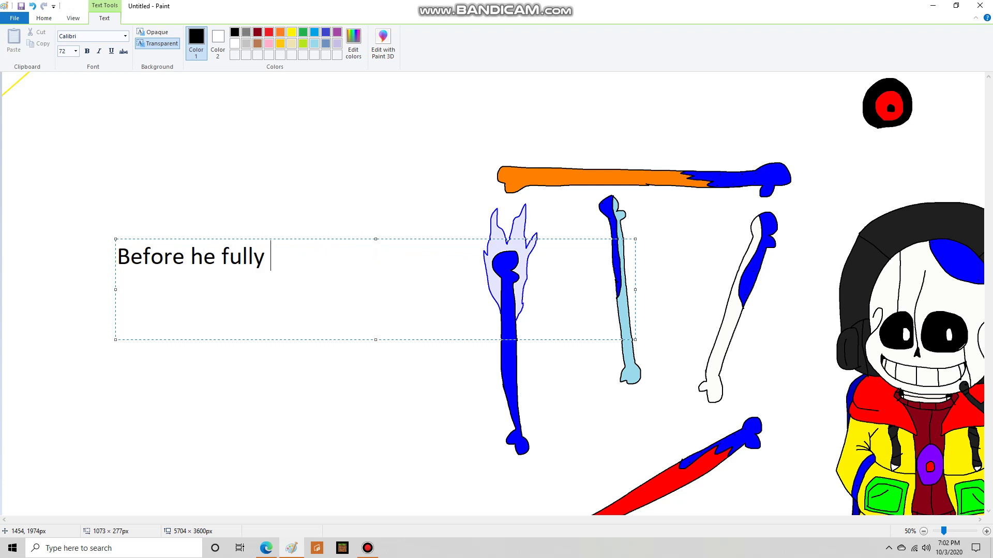
pyautogui.write('fell, he told me t')
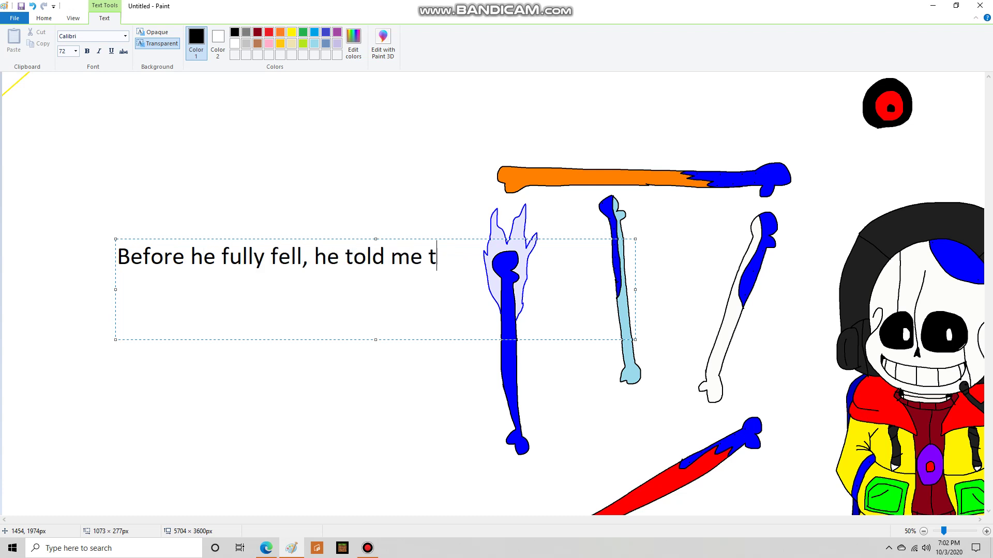
pyautogui.write('o go back to the lab')
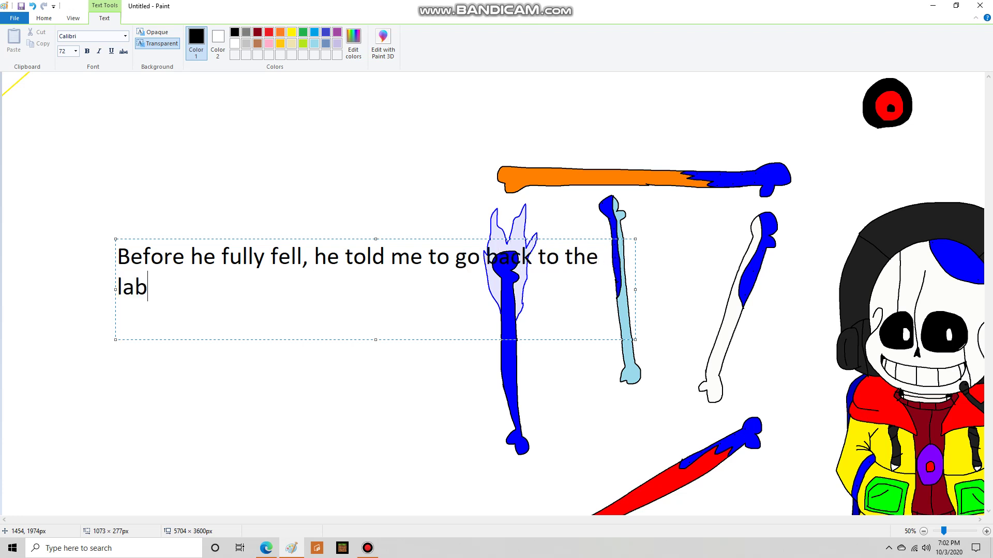
pyautogui.write(' and said he had some a')
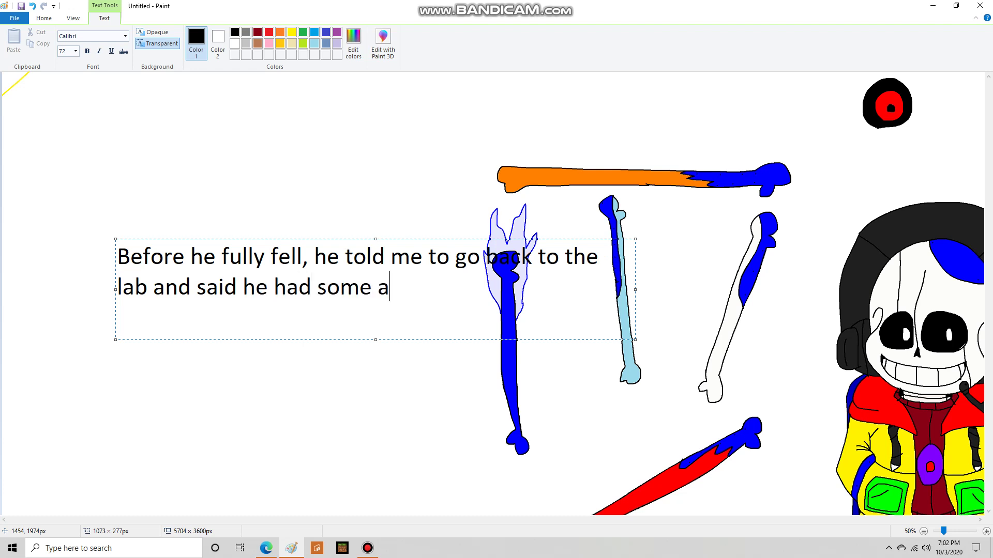
pyautogui.press('BackSpace')
pyautogui.write('supplies for me.')
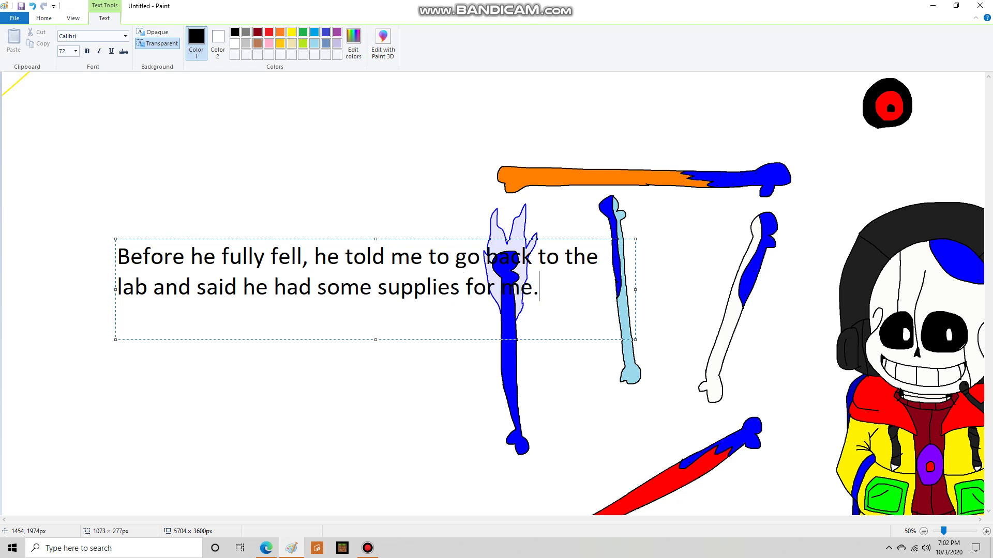
# Replace the text box's message with "I still believed there was a way, so I kept trying, but.."
pyautogui.press('BackSpace')
pyautogui.press('BackSpace')
pyautogui.press('BackSpace')
pyautogui.press('BackSpace')
pyautogui.press('BackSpace')
pyautogui.press('BackSpace')
pyautogui.press('BackSpace')
pyautogui.press('BackSpace')
pyautogui.press('BackSpace')
pyautogui.press('BackSpace')
pyautogui.press('BackSpace')
pyautogui.press('BackSpace')
pyautogui.press('BackSpace')
pyautogui.press('BackSpace')
pyautogui.press('BackSpace')
pyautogui.press('BackSpace')
pyautogui.press('BackSpace')
pyautogui.press('BackSpace')
pyautogui.press('BackSpace')
pyautogui.press('BackSpace')
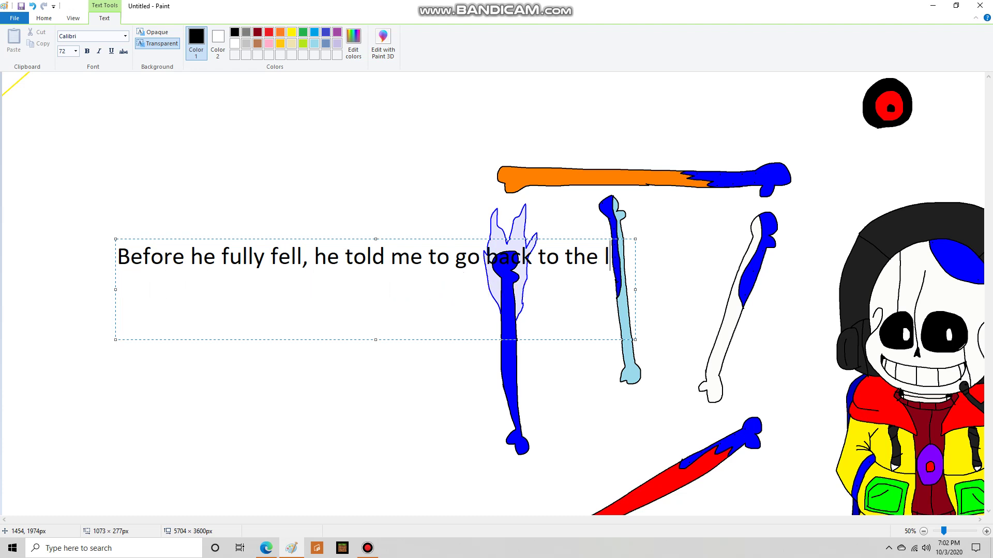
pyautogui.press('BackSpace')
pyautogui.press('BackSpace')
pyautogui.press('BackSpace')
pyautogui.press('BackSpace')
pyautogui.press('BackSpace')
pyautogui.press('BackSpace')
pyautogui.press('BackSpace')
pyautogui.press('BackSpace')
pyautogui.press('BackSpace')
pyautogui.press('BackSpace')
pyautogui.press('BackSpace')
pyautogui.press('BackSpace')
pyautogui.press('BackSpace')
pyautogui.press('BackSpace')
pyautogui.press('BackSpace')
pyautogui.press('BackSpace')
pyautogui.press('BackSpace')
pyautogui.press('BackSpace')
pyautogui.press('BackSpace')
pyautogui.press('BackSpace')
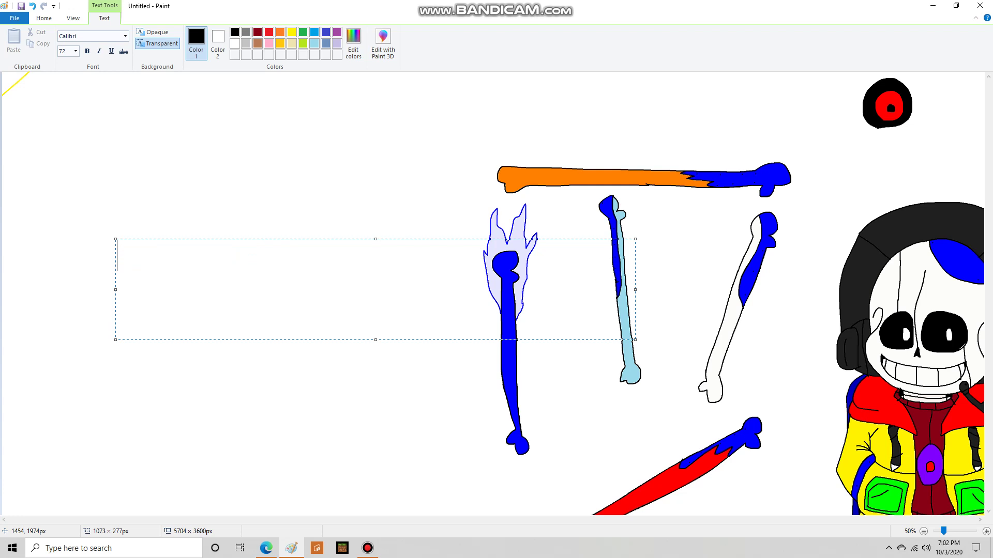
pyautogui.write('I still believed there')
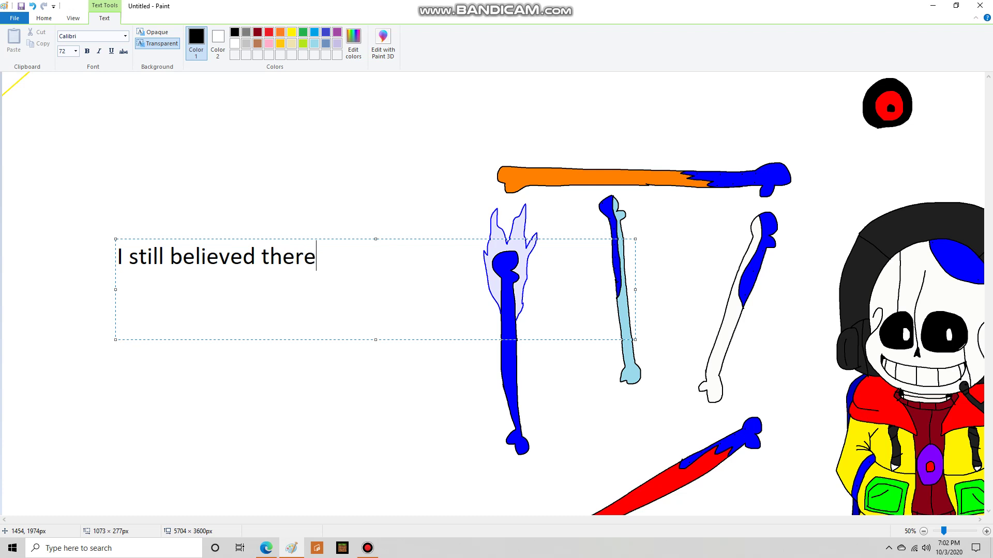
pyautogui.write(' was a way, so I kept try')
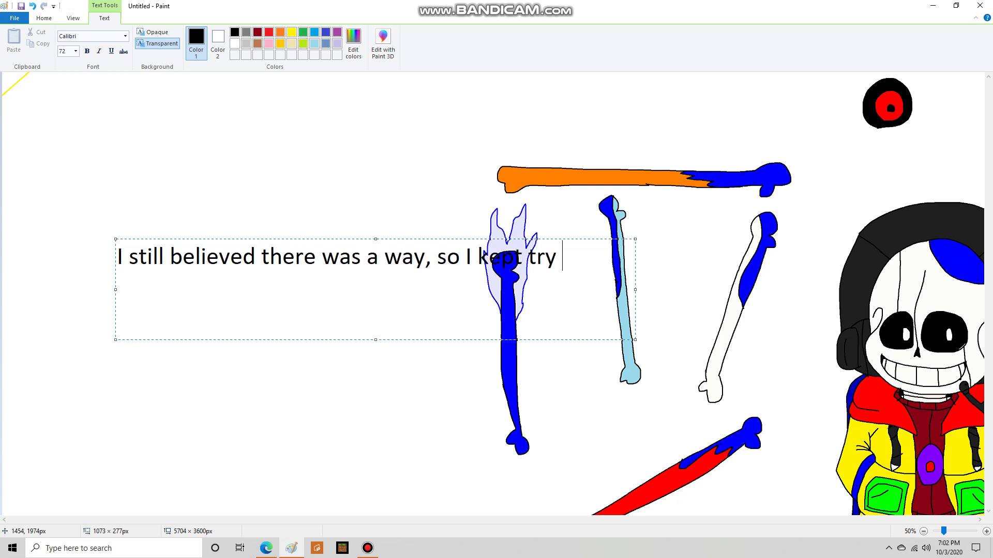
pyautogui.press('BackSpace')
pyautogui.write('ing, but..')
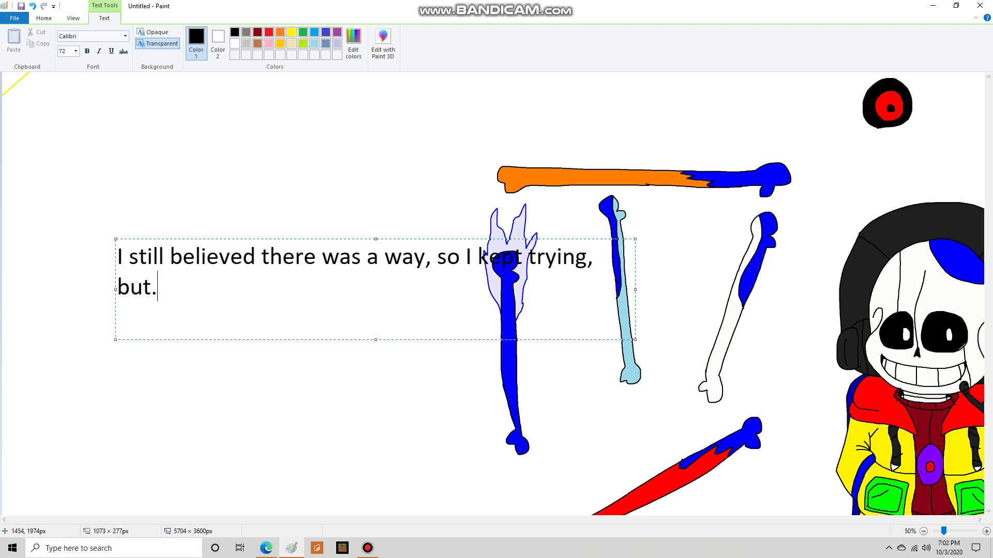
# Replace the text box's message with "One of my tries, I fell in with him, but not fully"
pyautogui.press('BackSpace')
pyautogui.press('BackSpace')
pyautogui.press('BackSpace')
pyautogui.press('BackSpace')
pyautogui.press('BackSpace')
pyautogui.press('BackSpace')
pyautogui.press('BackSpace')
pyautogui.press('BackSpace')
pyautogui.press('BackSpace')
pyautogui.press('BackSpace')
pyautogui.press('BackSpace')
pyautogui.press('BackSpace')
pyautogui.press('BackSpace')
pyautogui.press('BackSpace')
pyautogui.press('BackSpace')
pyautogui.press('BackSpace')
pyautogui.press('BackSpace')
pyautogui.press('BackSpace')
pyautogui.press('BackSpace')
pyautogui.press('BackSpace')
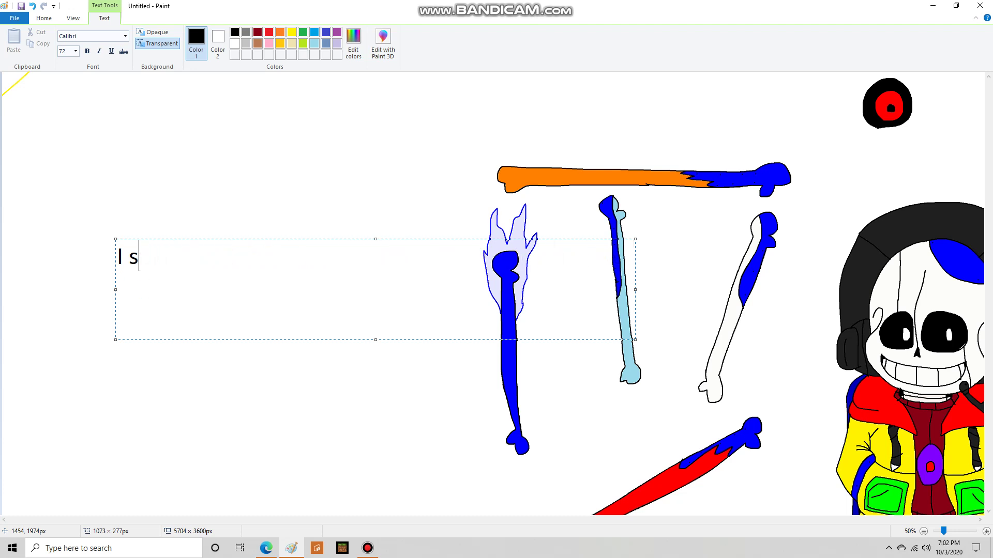
pyautogui.write('One of my')
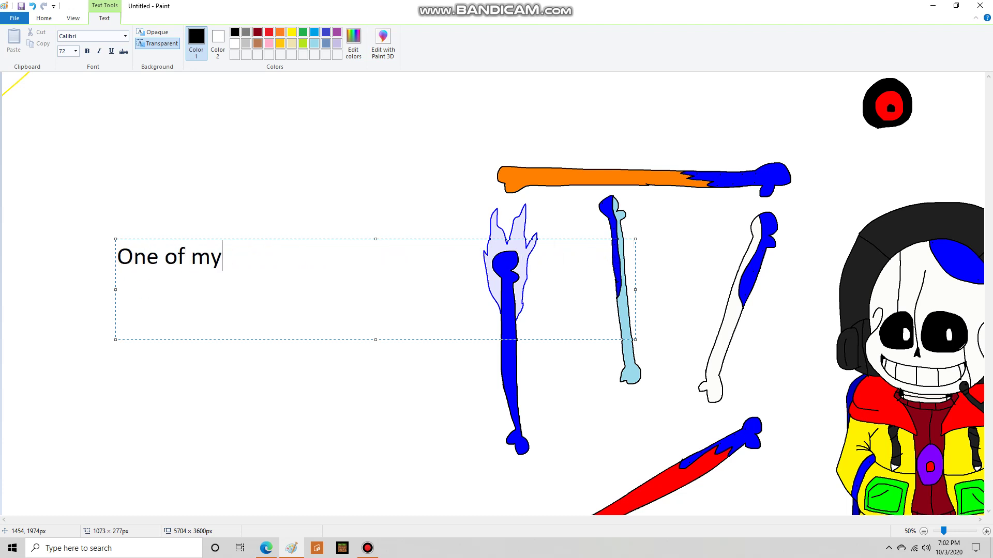
pyautogui.write(' tries, I fell in with him')
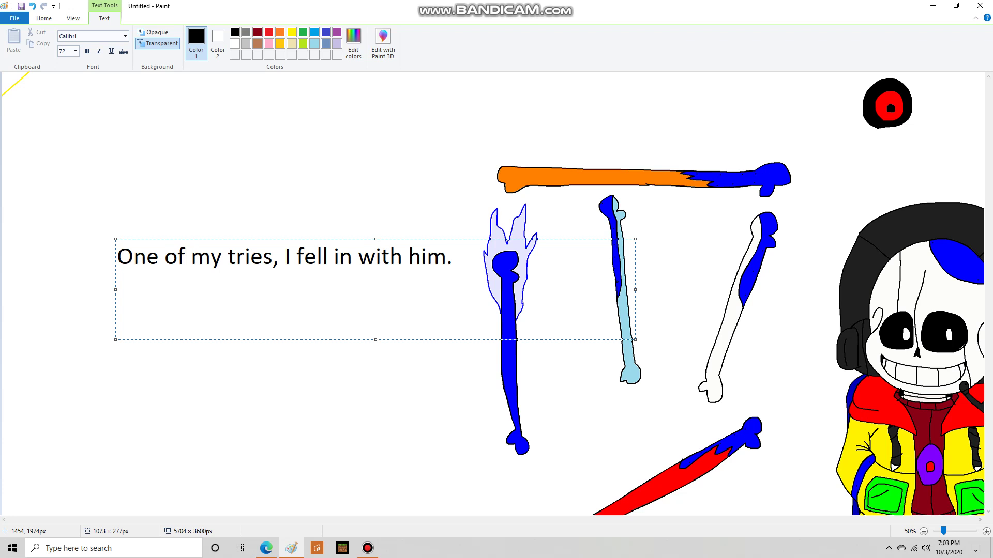
pyautogui.write(', but not full7')
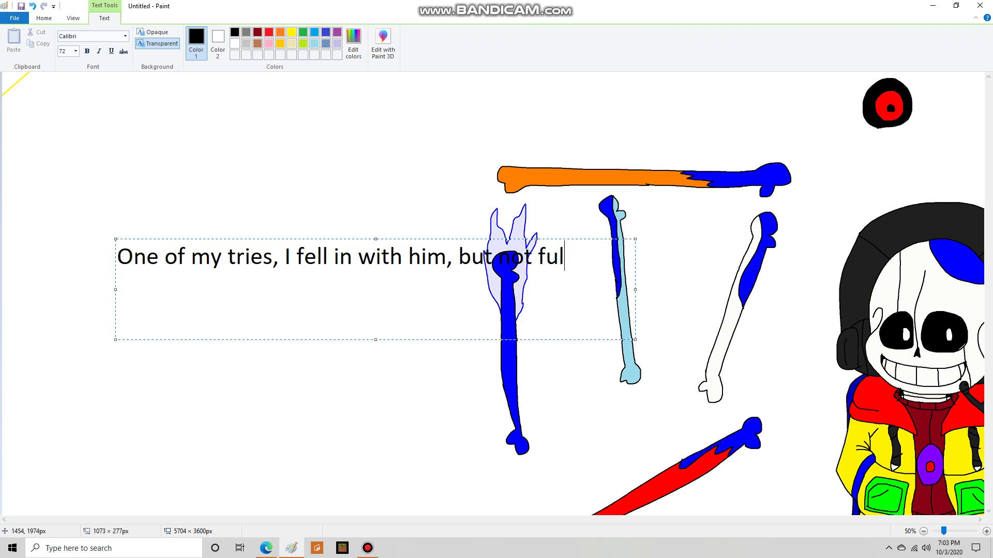
pyautogui.press('BackSpace')
pyautogui.write('y')
# Replace the text box's message with "And what happened to me after that"
pyautogui.press('BackSpace')
pyautogui.press('BackSpace')
pyautogui.press('BackSpace')
pyautogui.press('BackSpace')
pyautogui.press('BackSpace')
pyautogui.press('BackSpace')
pyautogui.press('BackSpace')
pyautogui.press('BackSpace')
pyautogui.press('BackSpace')
pyautogui.press('BackSpace')
pyautogui.press('BackSpace')
pyautogui.press('BackSpace')
pyautogui.press('BackSpace')
pyautogui.press('BackSpace')
pyautogui.press('BackSpace')
pyautogui.press('BackSpace')
pyautogui.press('BackSpace')
pyautogui.press('BackSpace')
pyautogui.press('BackSpace')
pyautogui.press('BackSpace')
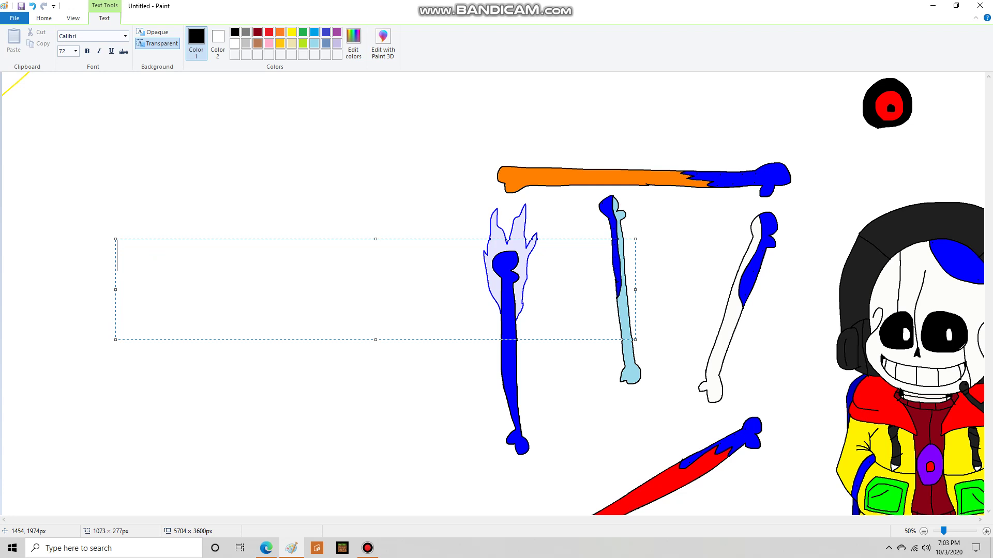
pyautogui.write('A')
pyautogui.write('And wha')
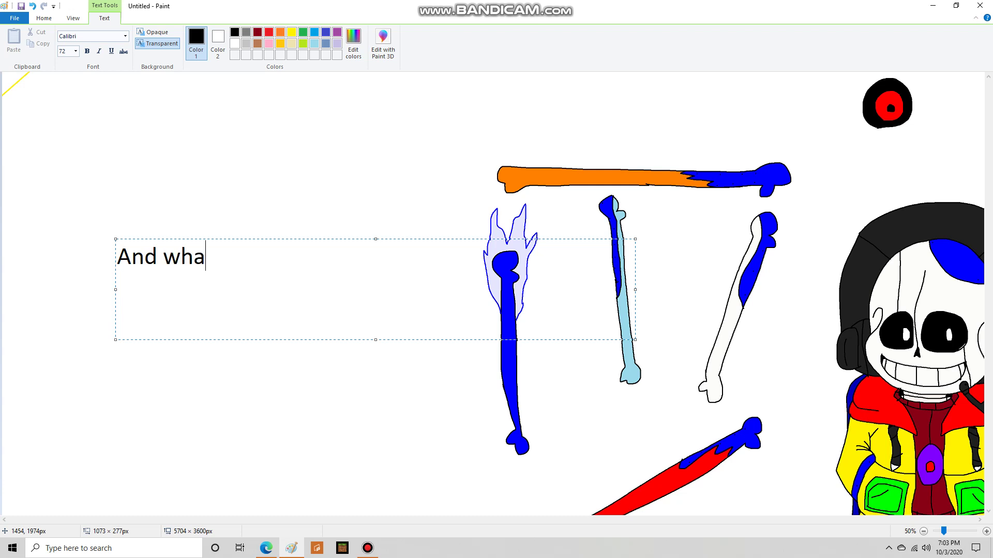
pyautogui.write('t happened to me after that')
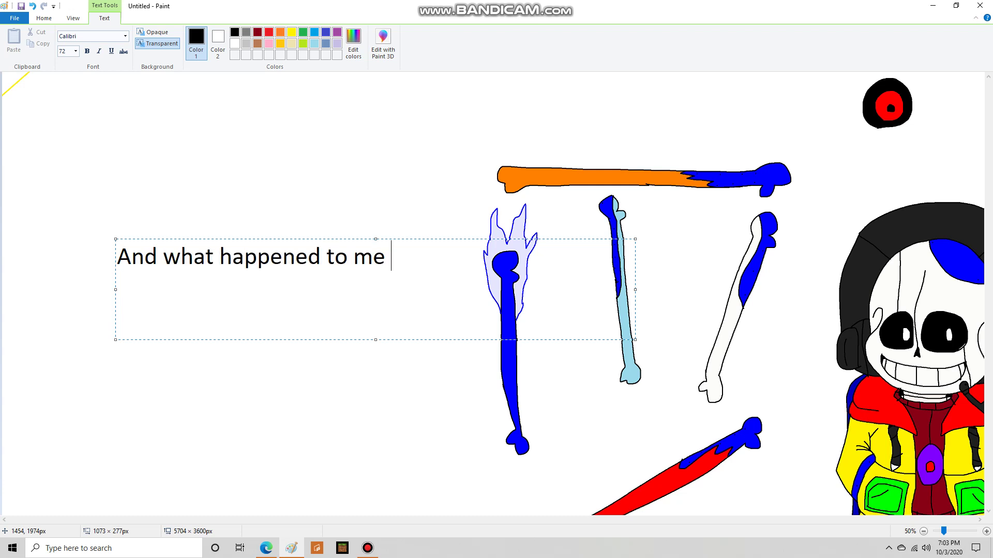
# Replace the text box's message with "Well, you notice these cracks in my skull?"
pyautogui.press('BackSpace')
pyautogui.press('BackSpace')
pyautogui.press('BackSpace')
pyautogui.press('BackSpace')
pyautogui.press('BackSpace')
pyautogui.press('BackSpace')
pyautogui.press('BackSpace')
pyautogui.press('BackSpace')
pyautogui.press('BackSpace')
pyautogui.press('BackSpace')
pyautogui.press('BackSpace')
pyautogui.press('BackSpace')
pyautogui.press('BackSpace')
pyautogui.press('BackSpace')
pyautogui.press('BackSpace')
pyautogui.press('BackSpace')
pyautogui.press('BackSpace')
pyautogui.press('BackSpace')
pyautogui.press('BackSpace')
pyautogui.press('BackSpace')
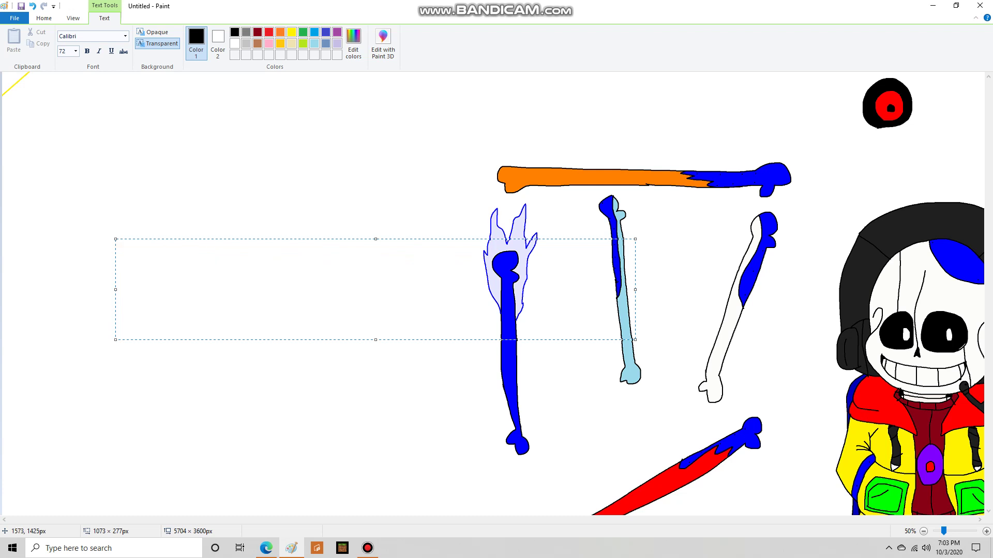
pyautogui.write('Well, you notic')
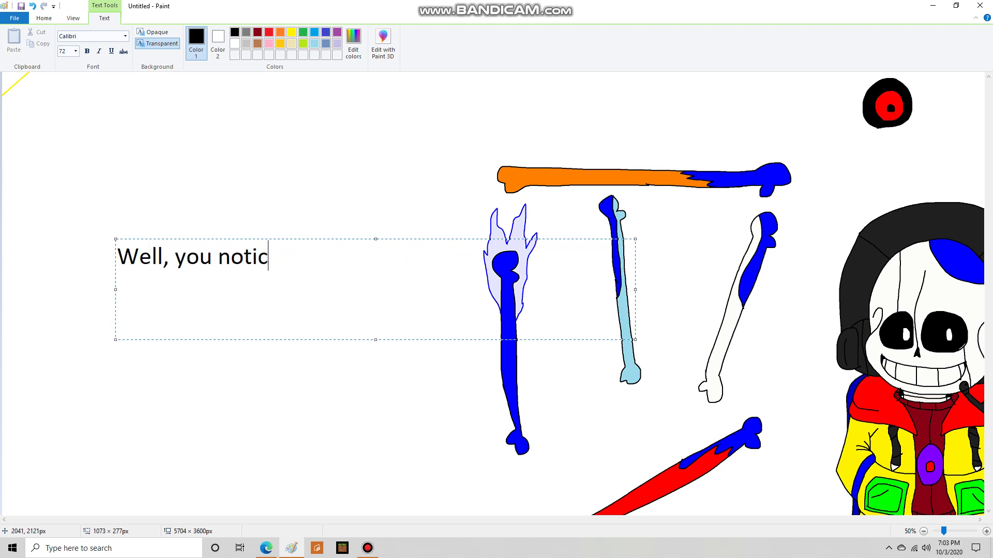
pyautogui.write('e these cracks ')
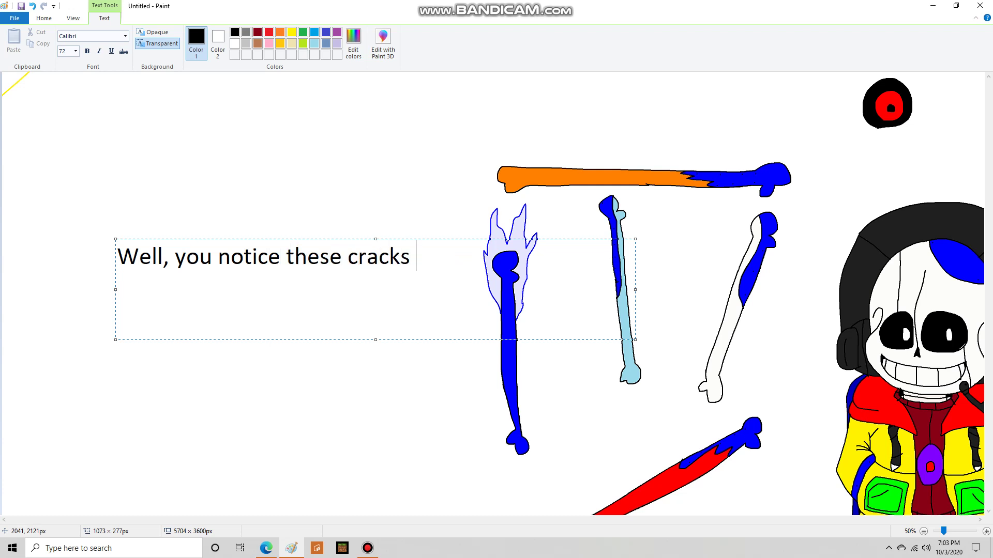
pyautogui.write('in my sku')
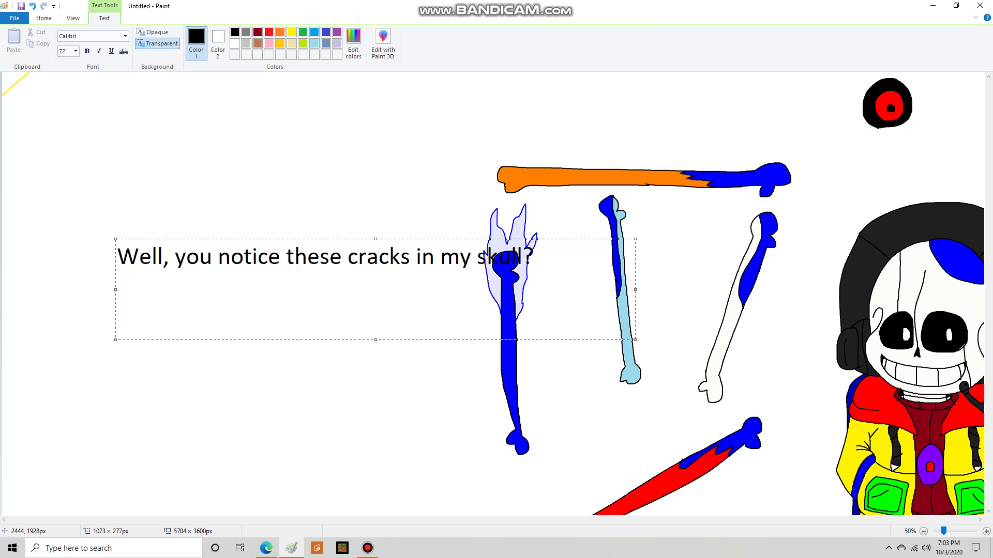
pyautogui.write('ll')
# Replace the text box's message with "These obviously resemble Gaster of course."
pyautogui.press('BackSpace')
pyautogui.press('BackSpace')
pyautogui.press('BackSpace')
pyautogui.press('BackSpace')
pyautogui.press('BackSpace')
pyautogui.press('BackSpace')
pyautogui.press('BackSpace')
pyautogui.press('BackSpace')
pyautogui.press('BackSpace')
pyautogui.press('BackSpace')
pyautogui.press('BackSpace')
pyautogui.press('BackSpace')
pyautogui.press('BackSpace')
pyautogui.press('BackSpace')
pyautogui.press('BackSpace')
pyautogui.press('BackSpace')
pyautogui.press('BackSpace')
pyautogui.press('BackSpace')
pyautogui.press('BackSpace')
pyautogui.press('BackSpace')
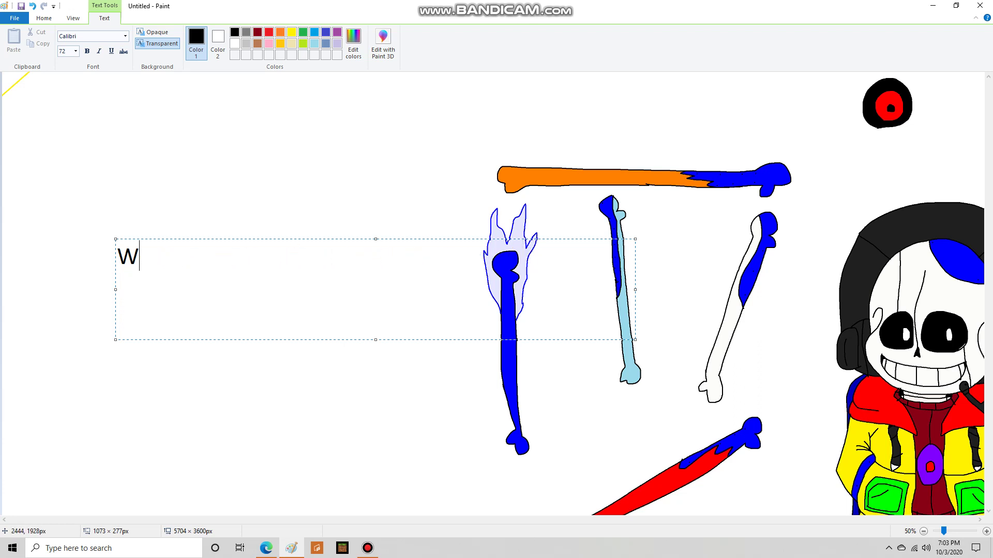
pyautogui.write('These obvi')
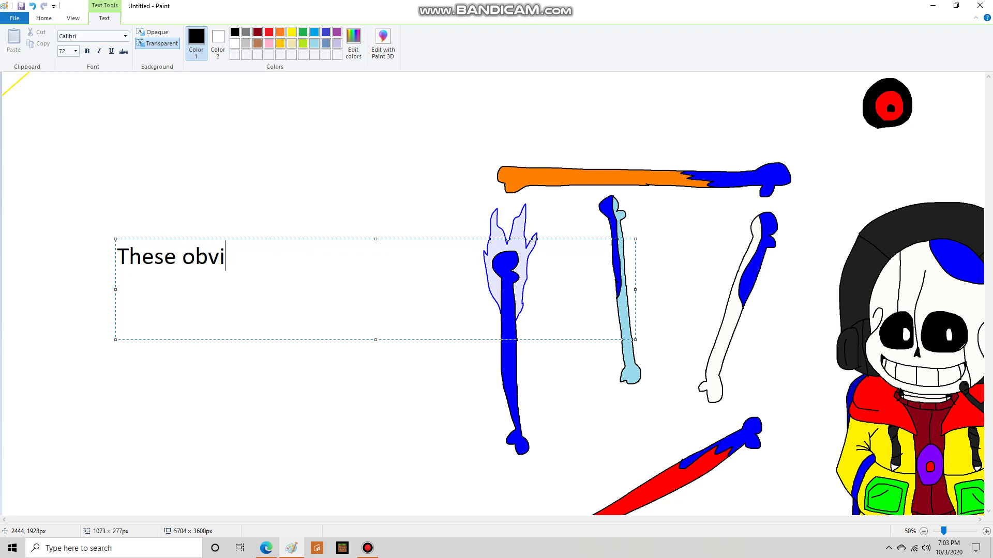
pyautogui.write('ous ly resembl')
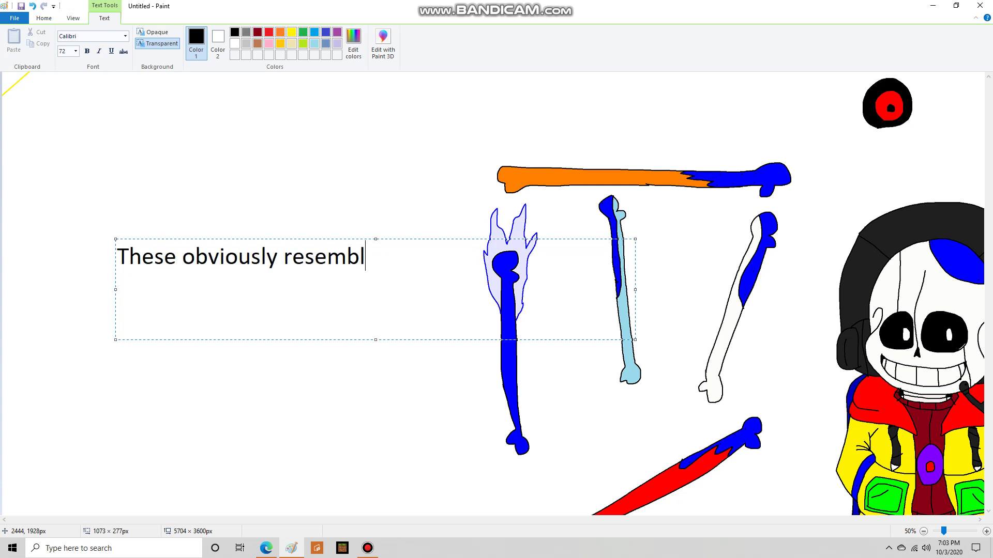
pyautogui.write('e Gaster of ')
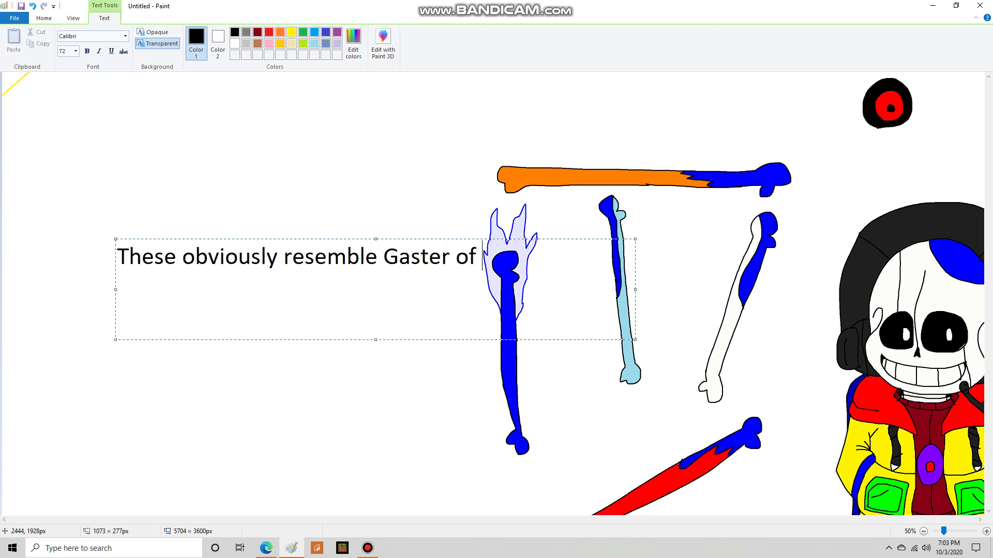
pyautogui.write('course.')
# Clear the message about resembling Gaster from the text box and dismiss the OneDrive screenshot offer
pyautogui.press('Left')
pyautogui.press('BackSpace')
pyautogui.press('BackSpace')
pyautogui.press('BackSpace')
pyautogui.press('BackSpace')
pyautogui.press('BackSpace')
pyautogui.press('BackSpace')
pyautogui.press('BackSpace')
pyautogui.press('BackSpace')
pyautogui.press('BackSpace')
pyautogui.press('BackSpace')
pyautogui.press('BackSpace')
pyautogui.press('BackSpace')
pyautogui.press('BackSpace')
pyautogui.press('BackSpace')
pyautogui.press('BackSpace')
pyautogui.press('BackSpace')
pyautogui.press('BackSpace')
pyautogui.press('BackSpace')
pyautogui.press('BackSpace')
pyautogui.press('BackSpace')
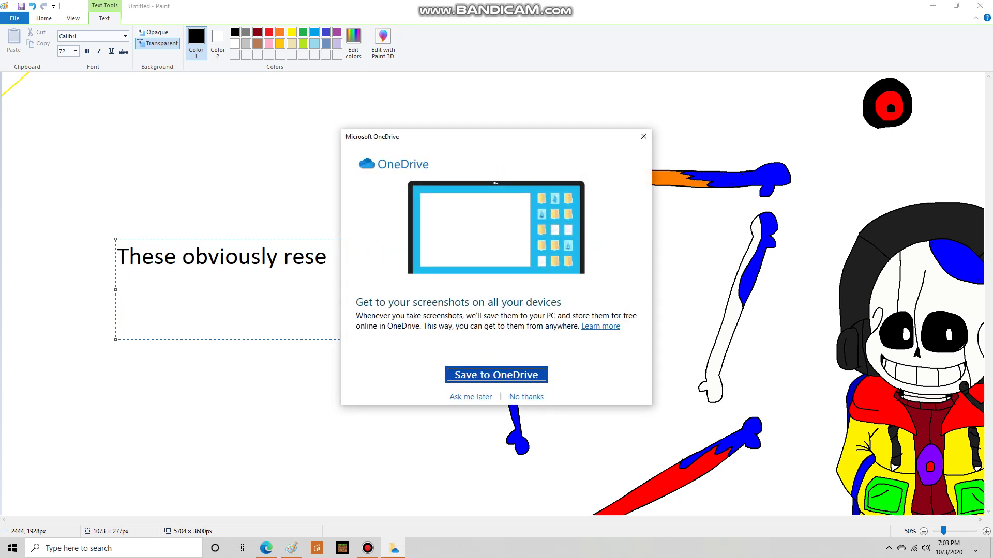
pyautogui.click(644, 137)
pyautogui.press('BackSpace')
pyautogui.press('BackSpace')
pyautogui.press('BackSpace')
pyautogui.press('BackSpace')
pyautogui.press('BackSpace')
pyautogui.press('BackSpace')
pyautogui.press('BackSpace')
pyautogui.press('BackSpace')
pyautogui.press('BackSpace')
pyautogui.press('BackSpace')
pyautogui.press('BackSpace')
pyautogui.press('BackSpace')
pyautogui.press('BackSpace')
pyautogui.press('BackSpace')
pyautogui.press('BackSpace')
pyautogui.press('BackSpace')
pyautogui.press('BackSpace')
pyautogui.press('BackSpace')
pyautogui.press('BackSpace')
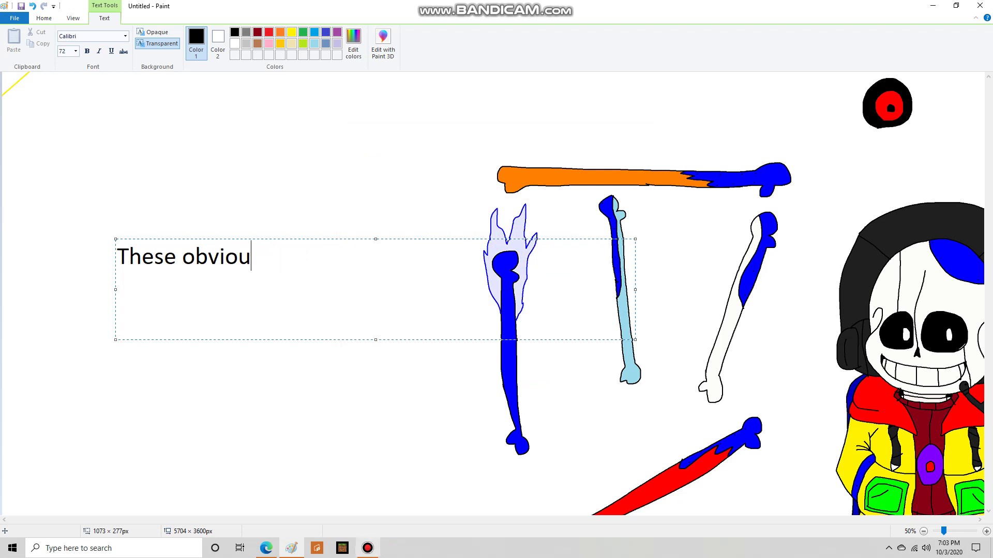
pyautogui.click(367, 548)
pyautogui.hotkey('alt', 'Tab')
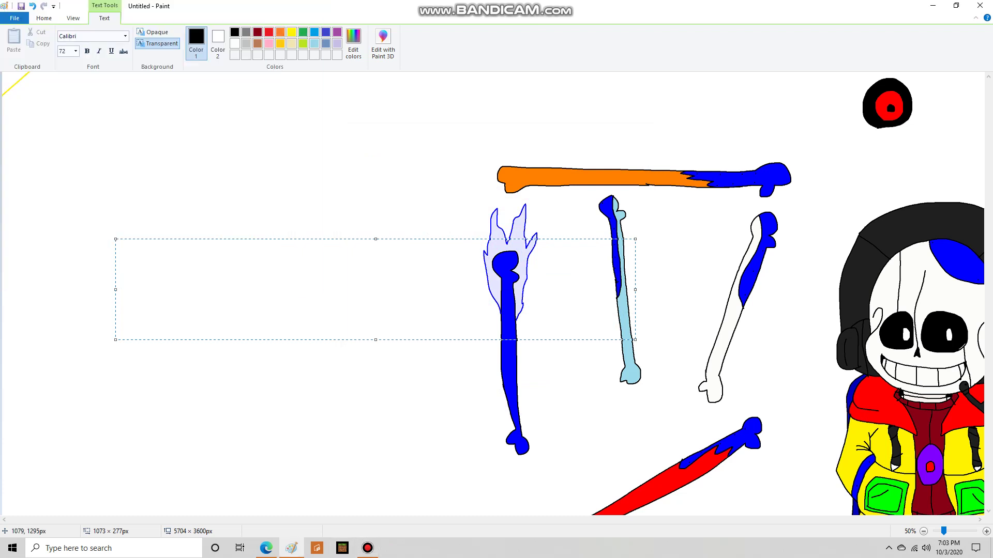
# Write "Well, when I almost fully fell, these cracks ended up in my skull, just like Gaster." in the empty text box
pyautogui.write('Well, when ')
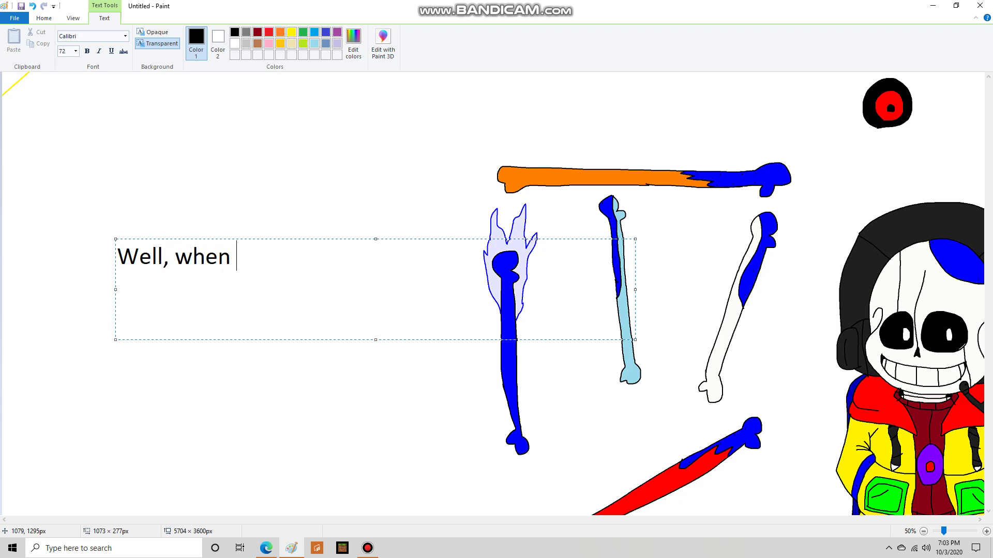
pyautogui.write('I almost fully fell,')
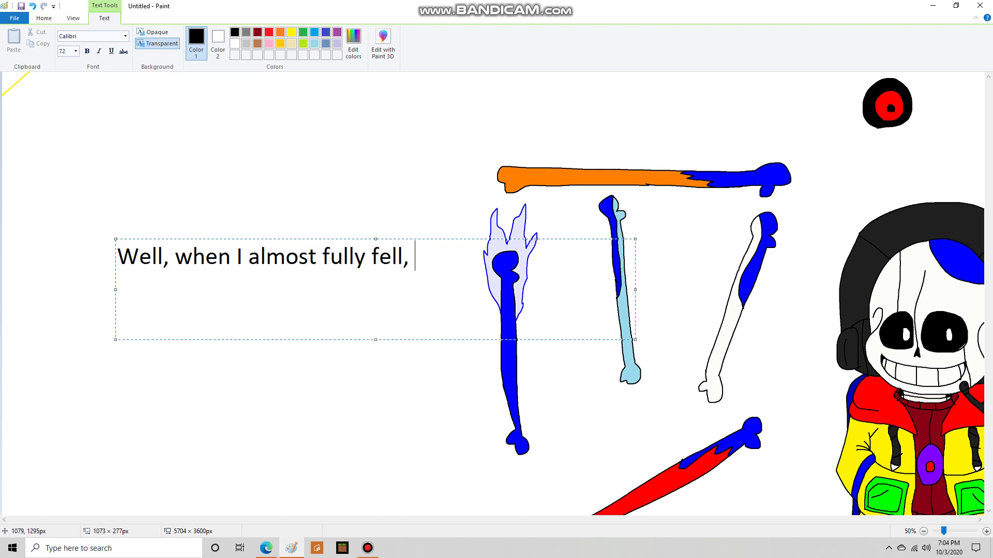
pyautogui.write(' these cr')
pyautogui.write('acks g')
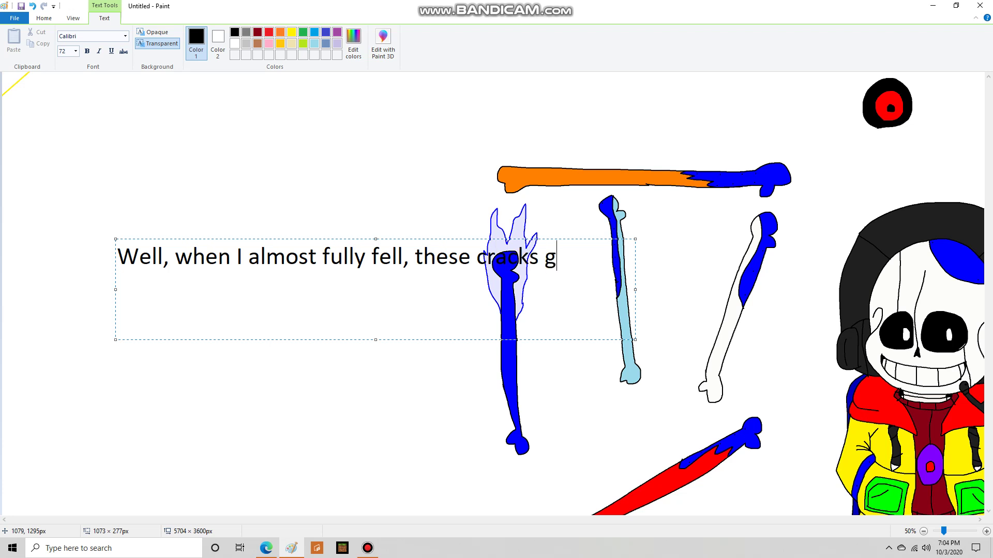
pyautogui.press('BackSpace')
pyautogui.write('ended up in m')
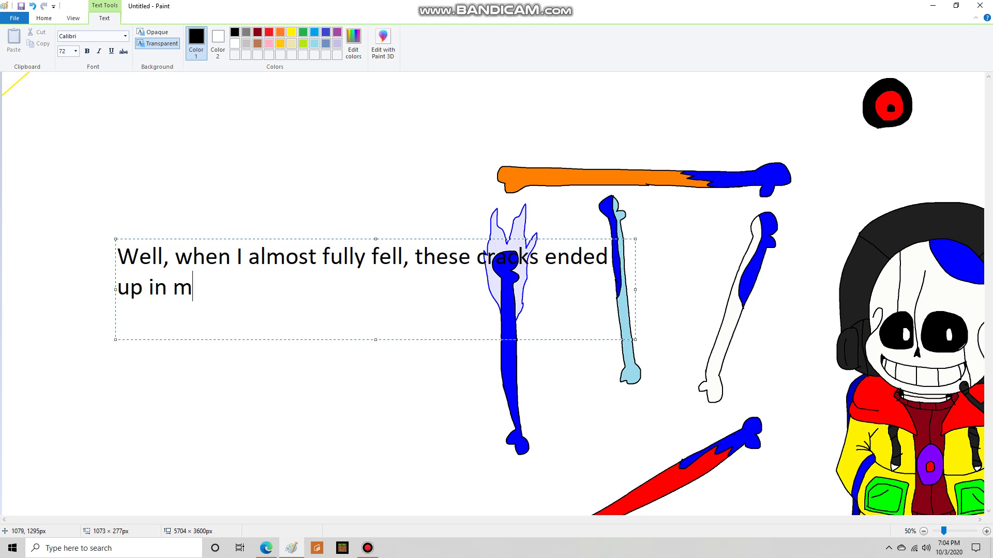
pyautogui.write('y skull')
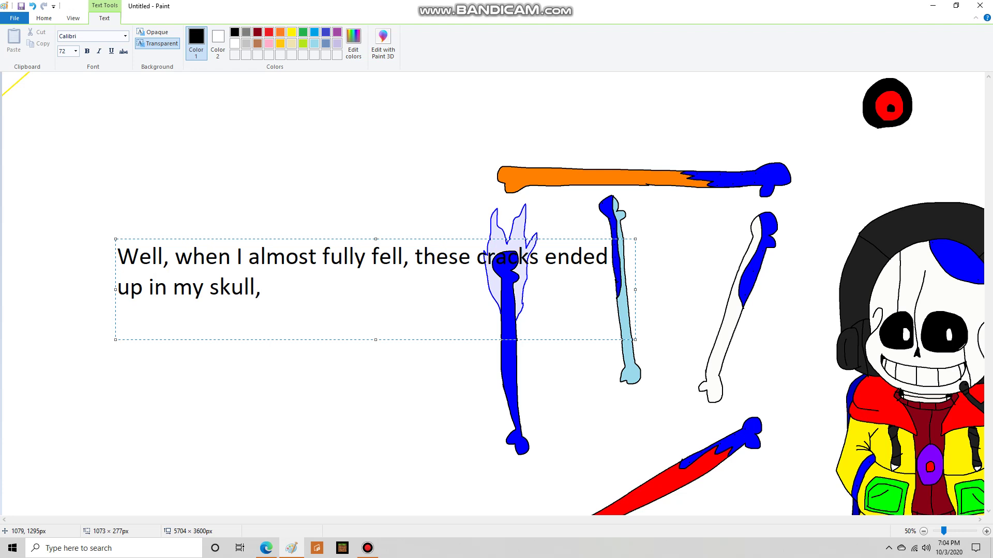
pyautogui.write(', a')
pyautogui.press('BackSpace')
pyautogui.write('just like ga')
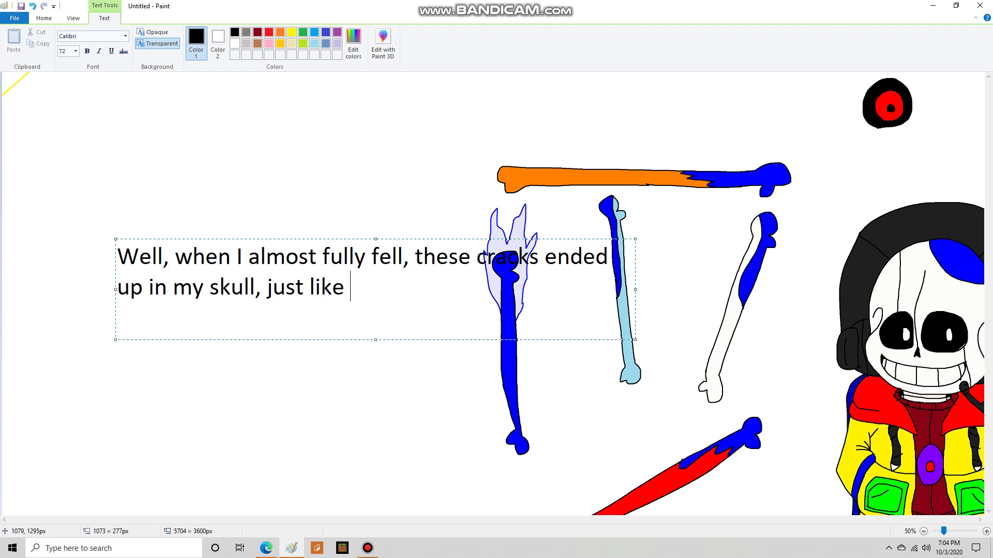
pyautogui.press('BackSpace')
pyautogui.press('BackSpace')
pyautogui.write('Gaster.')
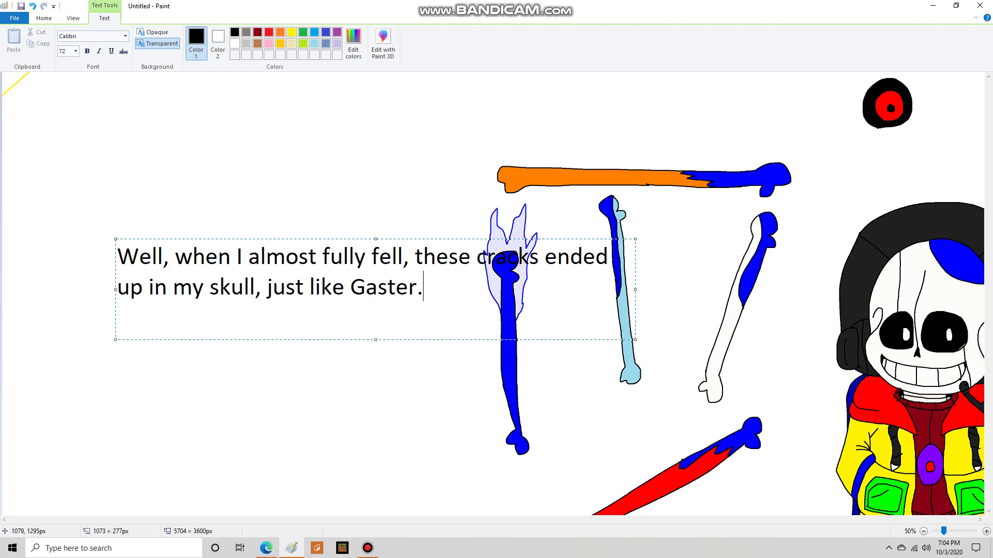
# Replace the text box's message with "I didn't get two holes in my hands, like Gaster though"
pyautogui.press('BackSpace')
pyautogui.press('BackSpace')
pyautogui.press('BackSpace')
pyautogui.press('BackSpace')
pyautogui.press('BackSpace')
pyautogui.press('BackSpace')
pyautogui.press('BackSpace')
pyautogui.press('BackSpace')
pyautogui.press('BackSpace')
pyautogui.press('BackSpace')
pyautogui.press('BackSpace')
pyautogui.press('BackSpace')
pyautogui.press('BackSpace')
pyautogui.press('BackSpace')
pyautogui.press('BackSpace')
pyautogui.press('BackSpace')
pyautogui.press('BackSpace')
pyautogui.press('BackSpace')
pyautogui.press('BackSpace')
pyautogui.press('BackSpace')
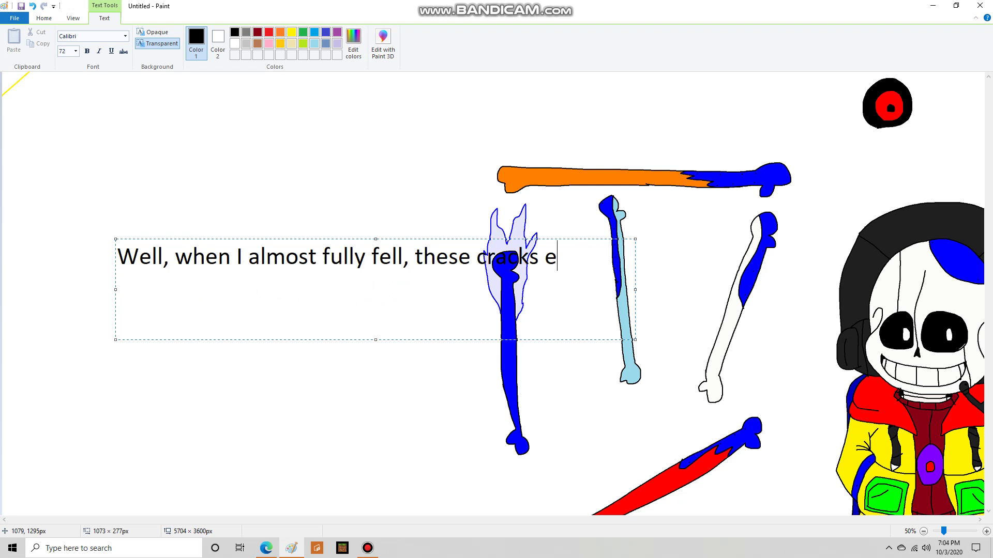
pyautogui.press('BackSpace')
pyautogui.press('BackSpace')
pyautogui.press('BackSpace')
pyautogui.press('BackSpace')
pyautogui.press('BackSpace')
pyautogui.press('BackSpace')
pyautogui.press('BackSpace')
pyautogui.press('BackSpace')
pyautogui.press('BackSpace')
pyautogui.press('BackSpace')
pyautogui.press('BackSpace')
pyautogui.press('BackSpace')
pyautogui.press('BackSpace')
pyautogui.press('BackSpace')
pyautogui.press('BackSpace')
pyautogui.press('BackSpace')
pyautogui.press('BackSpace')
pyautogui.press('BackSpace')
pyautogui.press('BackSpace')
pyautogui.press('BackSpace')
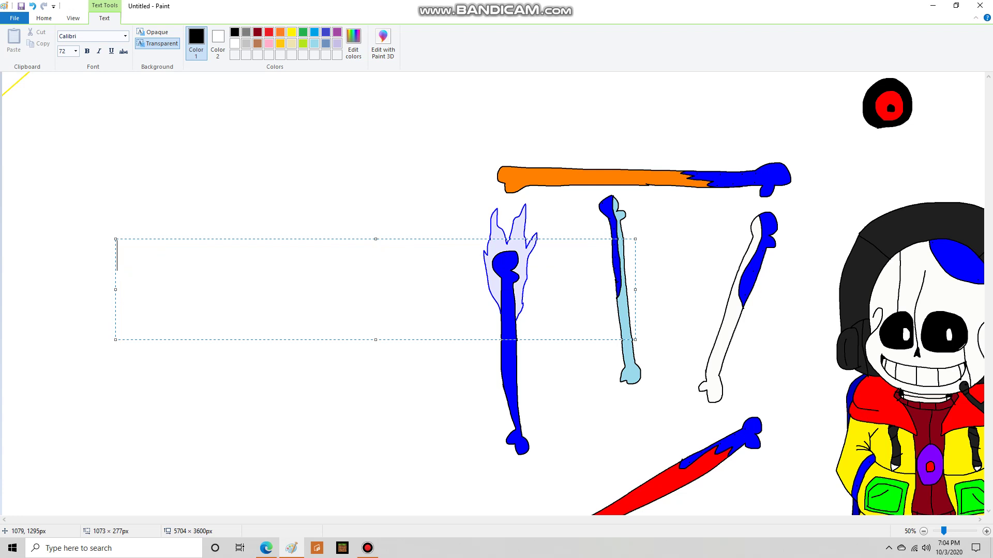
pyautogui.write("I didn't get t")
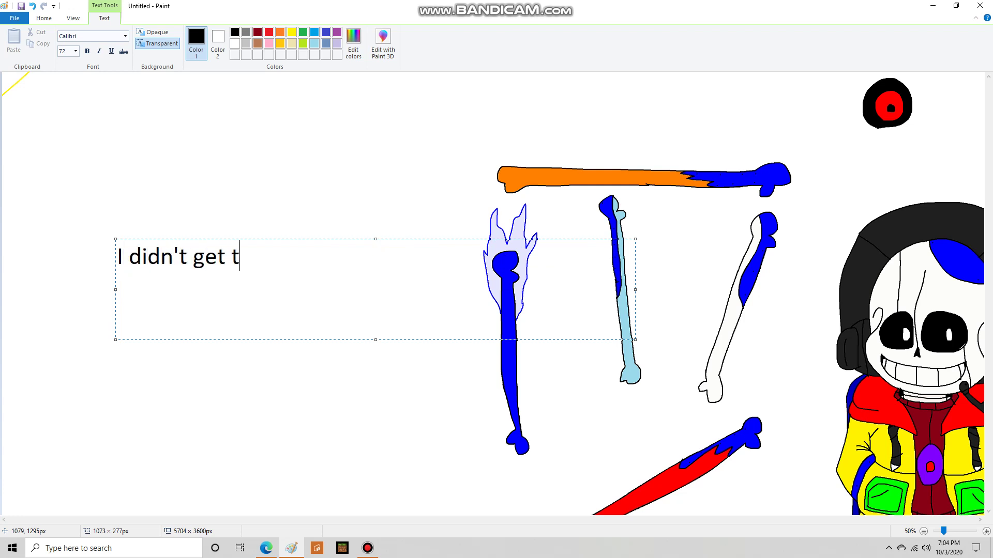
pyautogui.write('wo holes in    my ha')
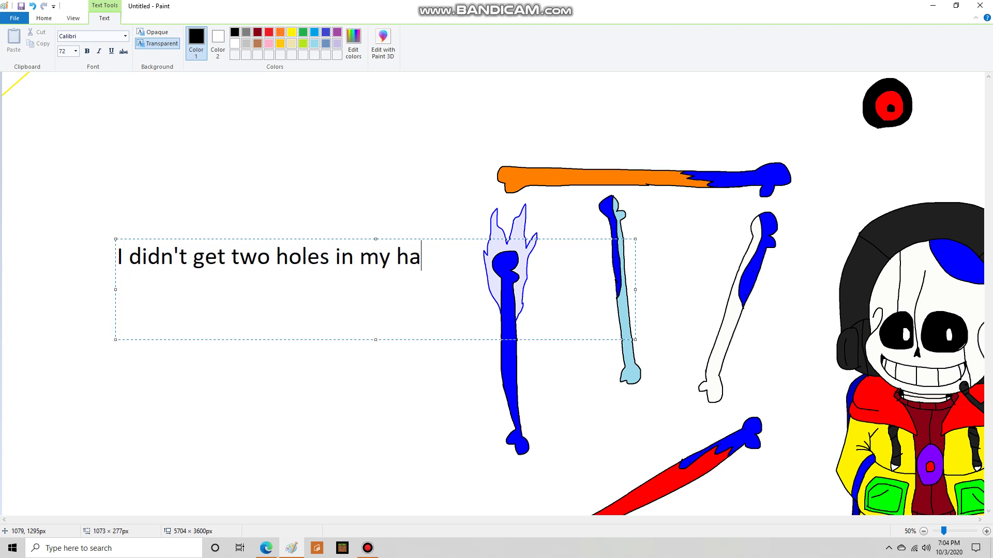
pyautogui.write('nds, like Gaster though')
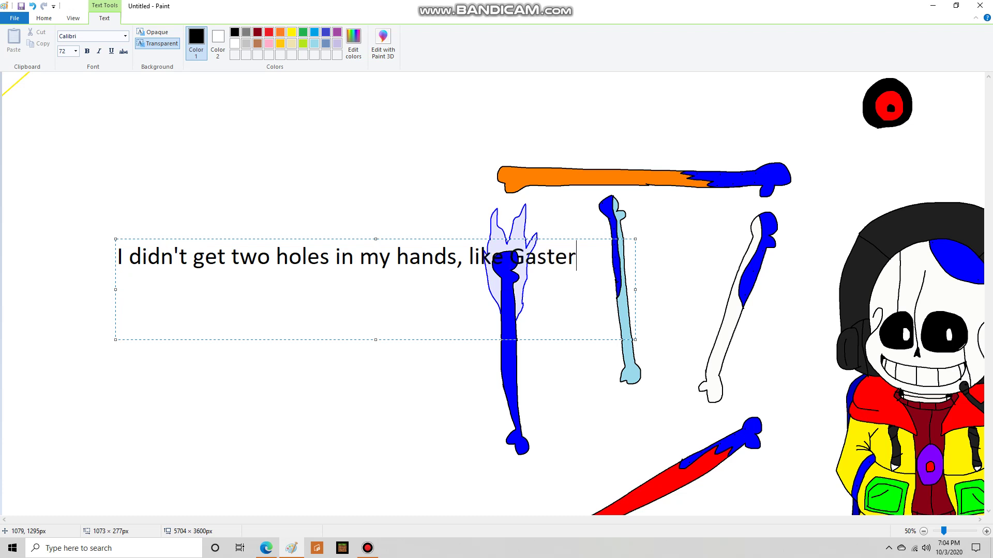
# Replace the text box's message with "But I Did Get One."
pyautogui.press('BackSpace')
pyautogui.press('BackSpace')
pyautogui.press('BackSpace')
pyautogui.press('BackSpace')
pyautogui.press('BackSpace')
pyautogui.press('BackSpace')
pyautogui.press('BackSpace')
pyautogui.press('BackSpace')
pyautogui.press('BackSpace')
pyautogui.press('BackSpace')
pyautogui.press('BackSpace')
pyautogui.press('BackSpace')
pyautogui.press('BackSpace')
pyautogui.press('BackSpace')
pyautogui.press('BackSpace')
pyautogui.press('BackSpace')
pyautogui.press('BackSpace')
pyautogui.press('BackSpace')
pyautogui.press('BackSpace')
pyautogui.press('BackSpace')
pyautogui.press('BackSpace')
pyautogui.press('BackSpace')
pyautogui.press('BackSpace')
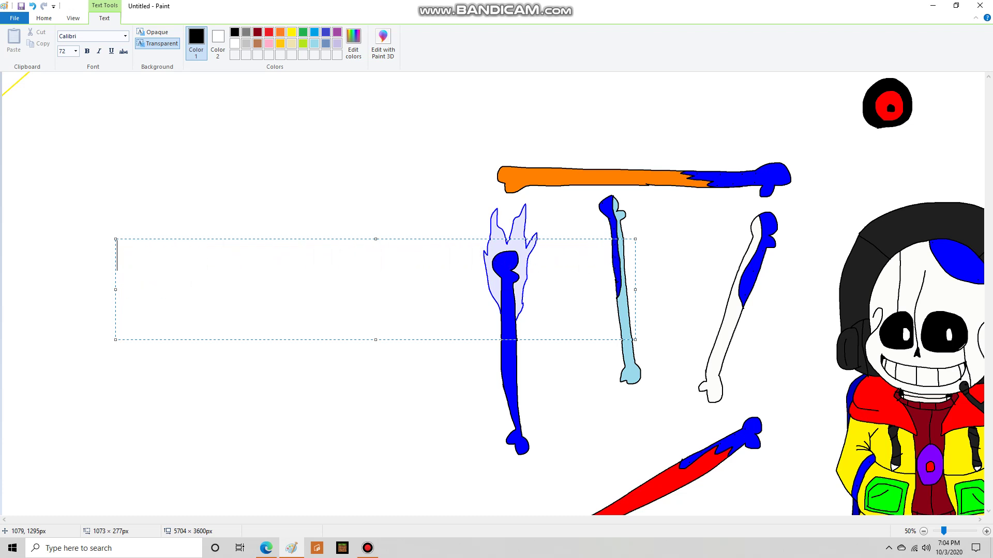
pyautogui.write('But I Did GH')
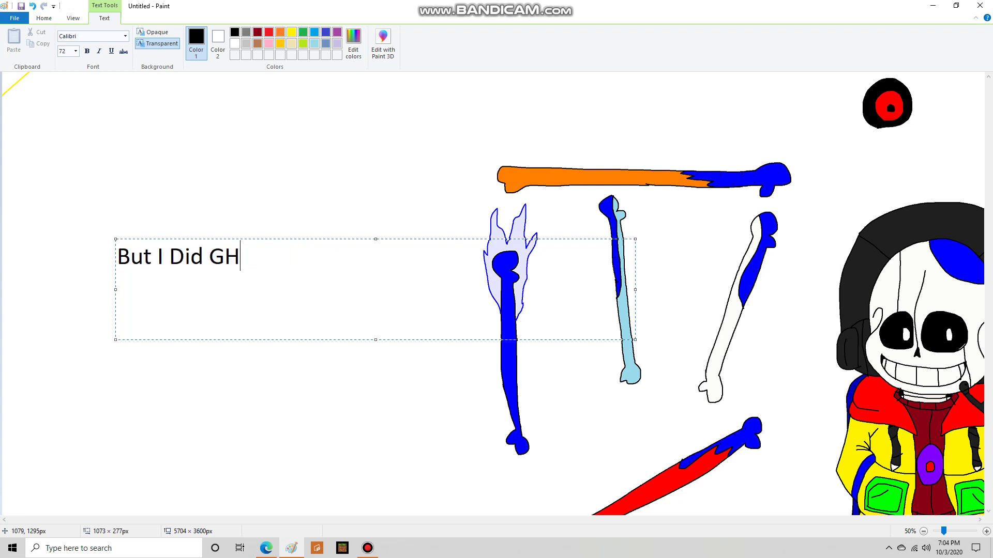
pyautogui.press('BackSpace')
pyautogui.write('et One.')
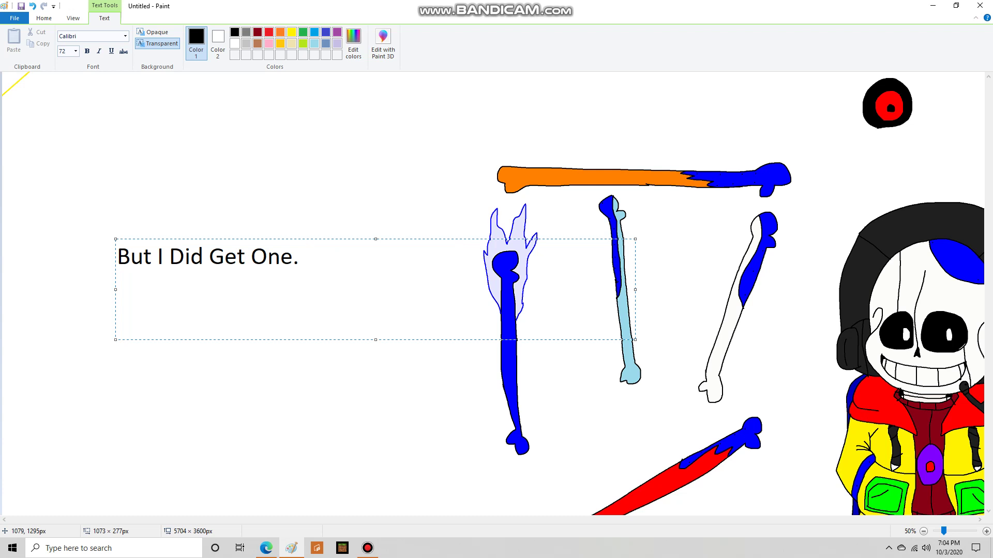
# Replace the text box's message with "It's in this hand"
pyautogui.press('BackSpace')
pyautogui.press('BackSpace')
pyautogui.press('BackSpace')
pyautogui.press('BackSpace')
pyautogui.press('BackSpace')
pyautogui.press('BackSpace')
pyautogui.press('BackSpace')
pyautogui.press('BackSpace')
pyautogui.press('BackSpace')
pyautogui.press('BackSpace')
pyautogui.press('BackSpace')
pyautogui.press('BackSpace')
pyautogui.press('BackSpace')
pyautogui.press('BackSpace')
pyautogui.press('BackSpace')
pyautogui.press('BackSpace')
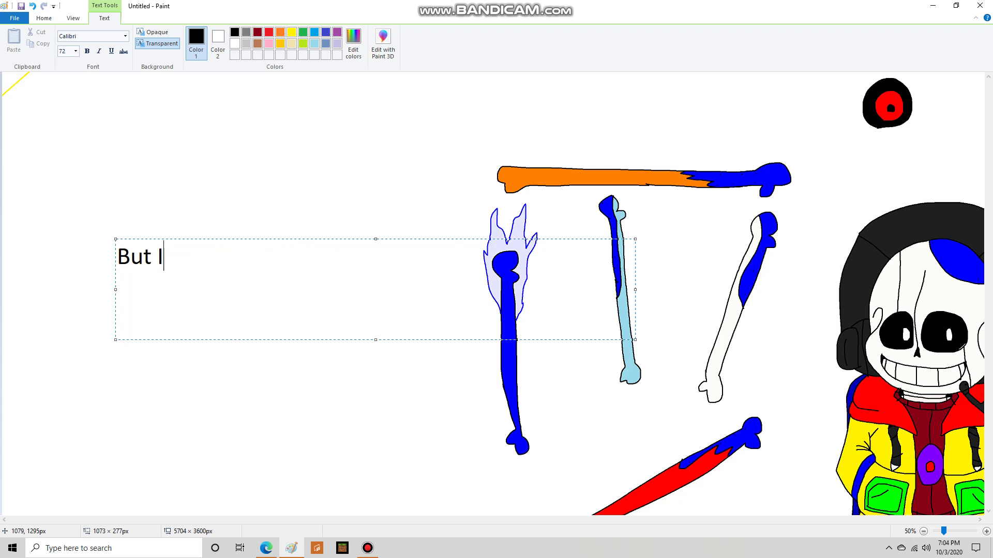
pyautogui.hotkey('alt', 'Tab')
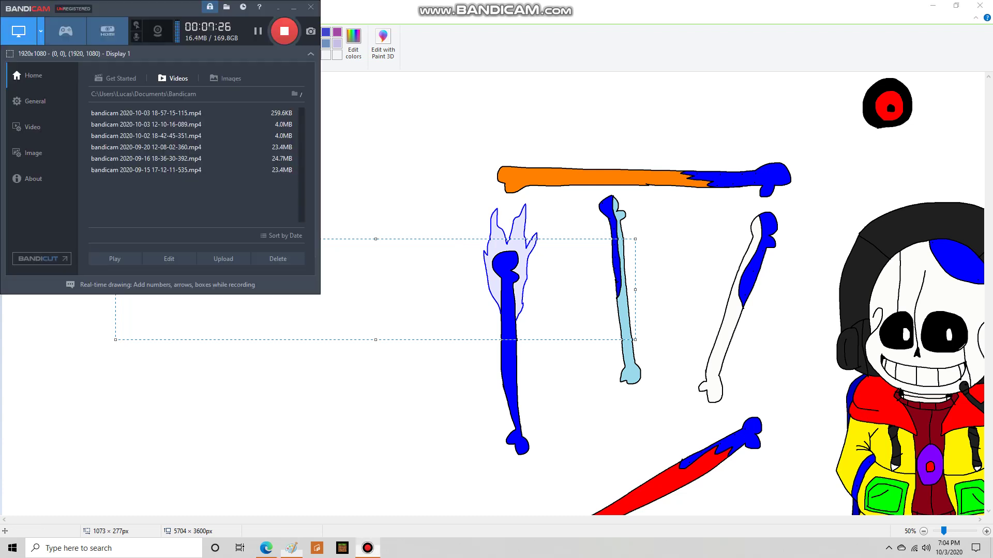
pyautogui.hotkey('alt', 'Tab')
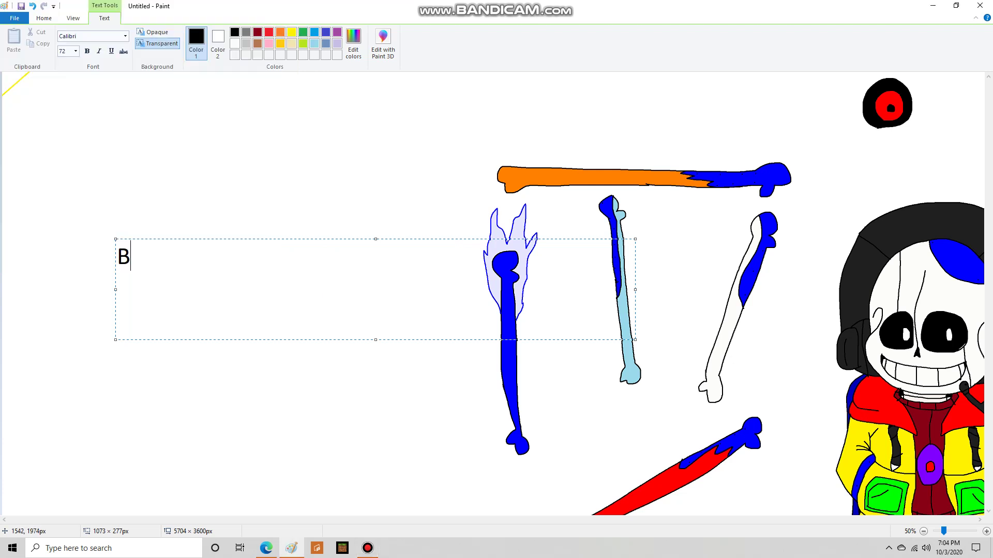
pyautogui.press('BackSpace')
pyautogui.write('\\')
pyautogui.write('in this hand')
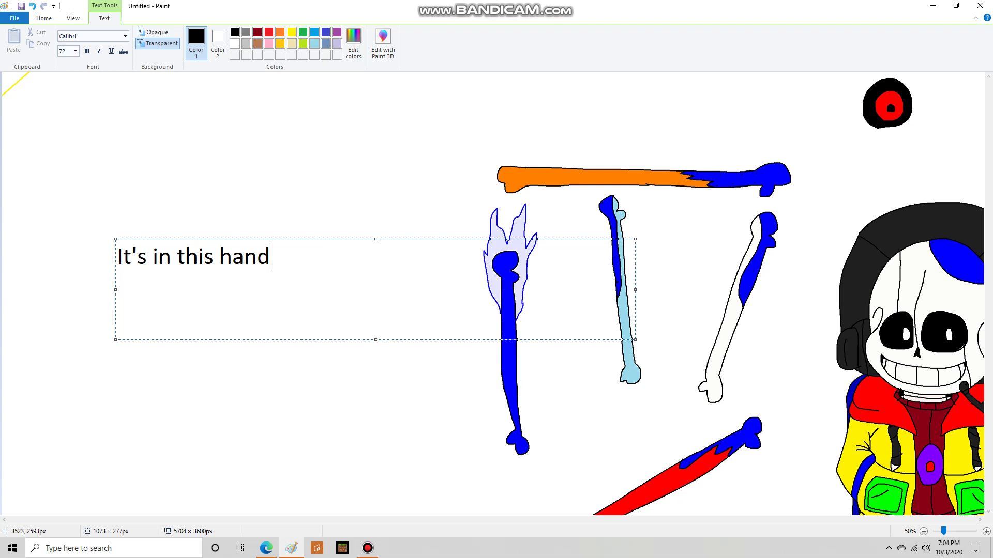
# Replace the text box's message with "Then, he fell in fully"
pyautogui.press('BackSpace')
pyautogui.press('BackSpace')
pyautogui.press('BackSpace')
pyautogui.press('BackSpace')
pyautogui.press('BackSpace')
pyautogui.press('BackSpace')
pyautogui.press('BackSpace')
pyautogui.press('BackSpace')
pyautogui.press('BackSpace')
pyautogui.press('BackSpace')
pyautogui.press('BackSpace')
pyautogui.press('BackSpace')
pyautogui.press('BackSpace')
pyautogui.press('BackSpace')
pyautogui.press('BackSpace')
pyautogui.press('BackSpace')
pyautogui.press('BackSpace')
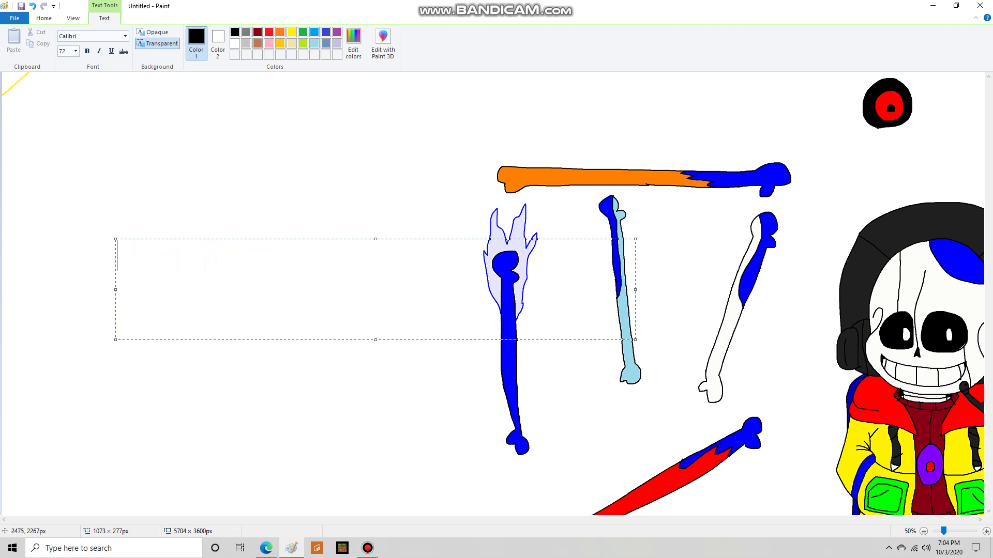
pyautogui.write('Then, he fel')
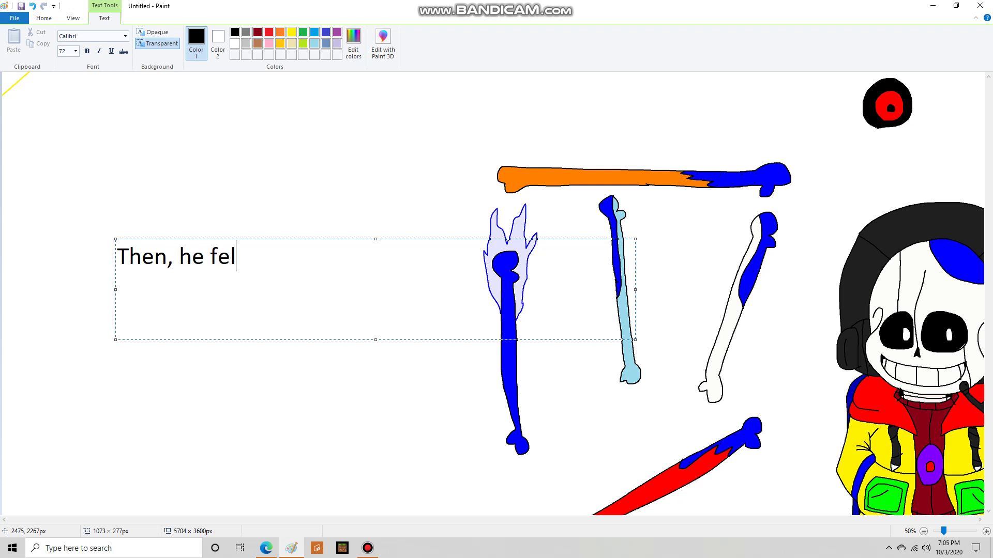
pyautogui.write('l in fully')
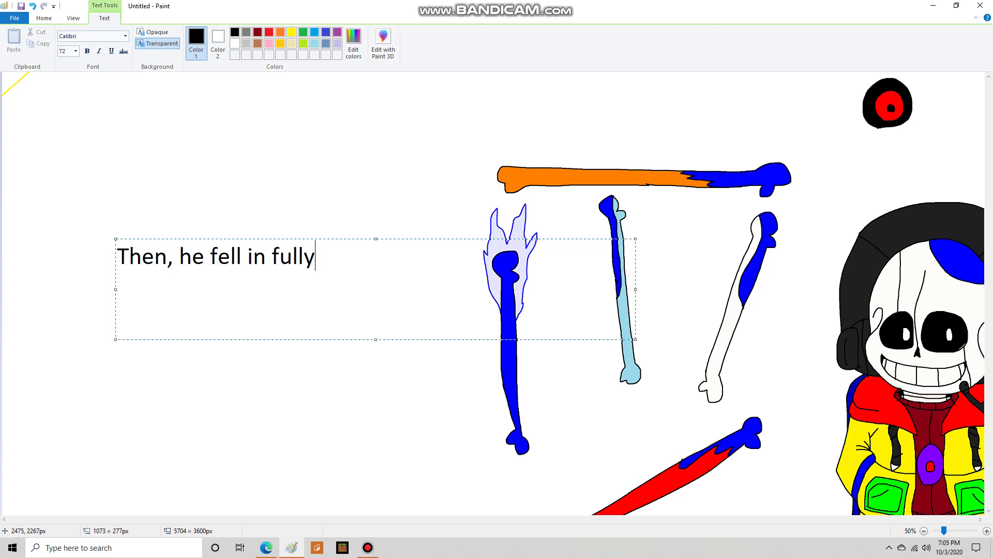
# Replace the text box's message with "So, I just listened to him"
pyautogui.press('BackSpace')
pyautogui.press('BackSpace')
pyautogui.press('BackSpace')
pyautogui.press('BackSpace')
pyautogui.press('BackSpace')
pyautogui.press('BackSpace')
pyautogui.press('BackSpace')
pyautogui.press('BackSpace')
pyautogui.press('BackSpace')
pyautogui.press('BackSpace')
pyautogui.press('BackSpace')
pyautogui.press('BackSpace')
pyautogui.press('BackSpace')
pyautogui.press('BackSpace')
pyautogui.press('BackSpace')
pyautogui.press('BackSpace')
pyautogui.press('BackSpace')
pyautogui.press('BackSpace')
pyautogui.press('BackSpace')
pyautogui.press('BackSpace')
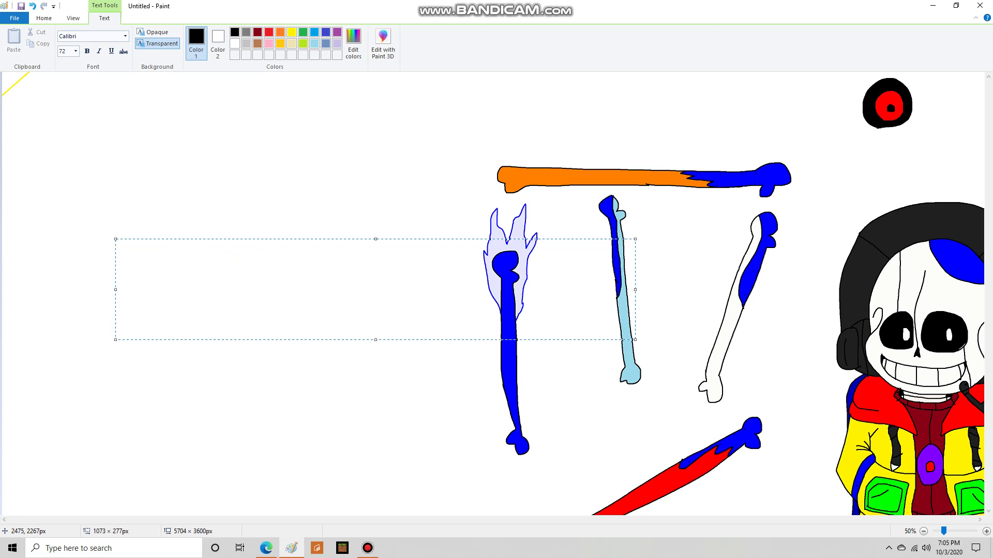
pyautogui.write('So, I just listened')
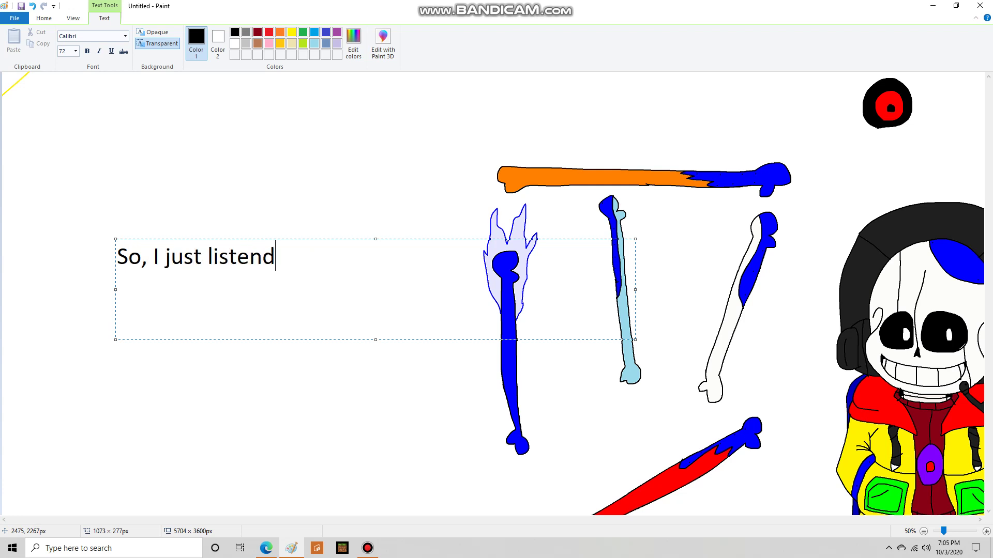
pyautogui.press('BackSpace')
pyautogui.write('ed to him')
# Replace the text box's message with "I went back to the lab and looked on the table."
pyautogui.press('BackSpace')
pyautogui.press('BackSpace')
pyautogui.press('BackSpace')
pyautogui.press('BackSpace')
pyautogui.press('BackSpace')
pyautogui.press('BackSpace')
pyautogui.press('BackSpace')
pyautogui.press('BackSpace')
pyautogui.press('BackSpace')
pyautogui.press('BackSpace')
pyautogui.press('BackSpace')
pyautogui.press('BackSpace')
pyautogui.press('BackSpace')
pyautogui.press('BackSpace')
pyautogui.press('BackSpace')
pyautogui.press('BackSpace')
pyautogui.press('BackSpace')
pyautogui.press('BackSpace')
pyautogui.press('BackSpace')
pyautogui.press('BackSpace')
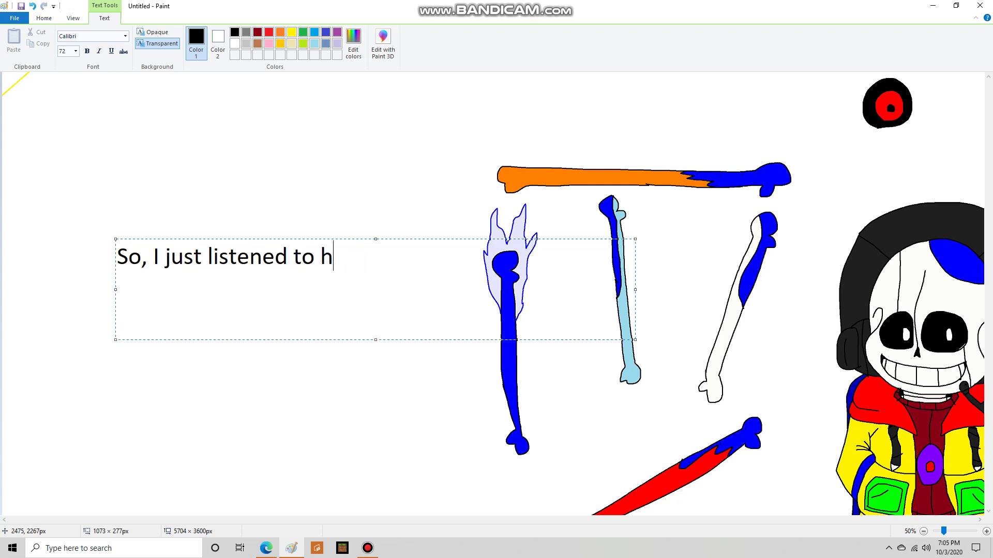
pyautogui.write('I wen')
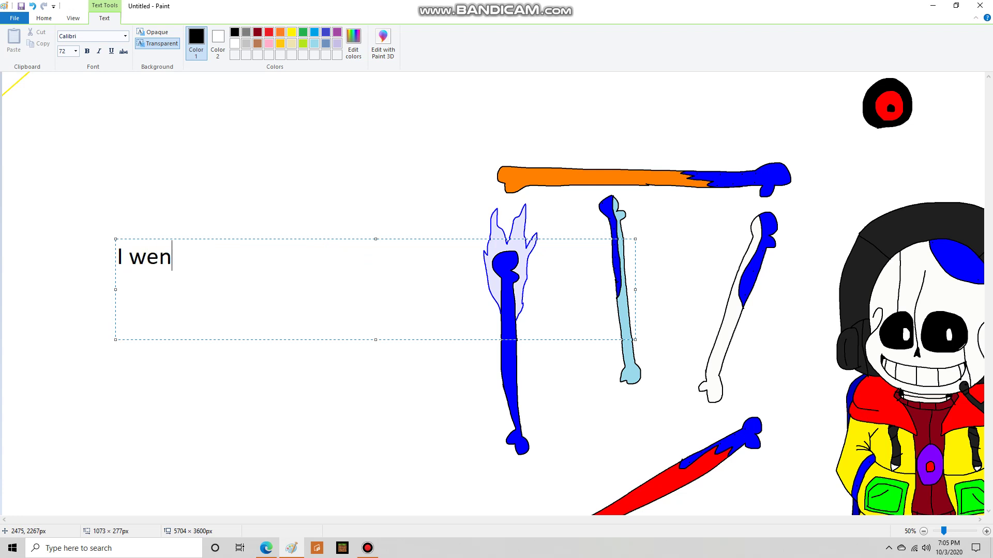
pyautogui.write('t back to the lab')
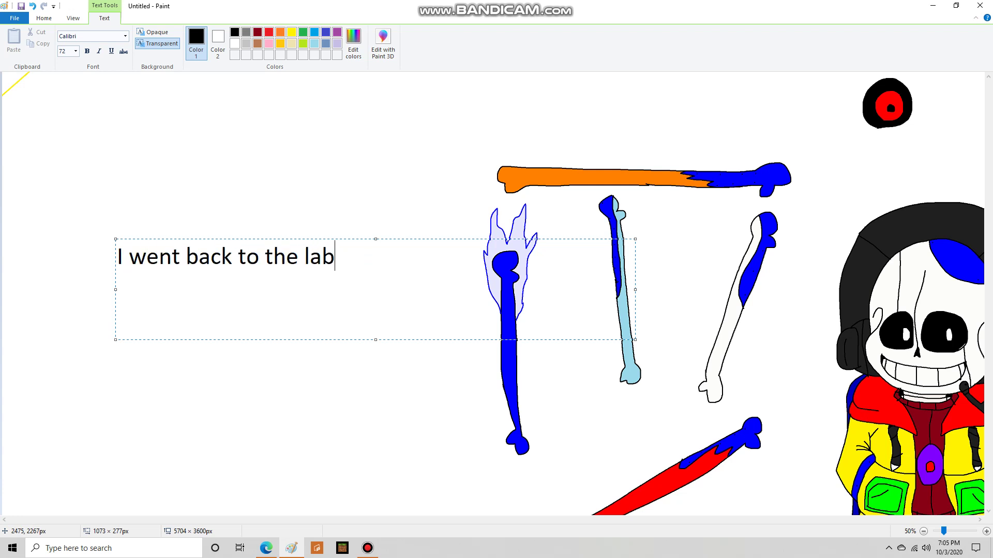
pyautogui.write(' and looked on the ta')
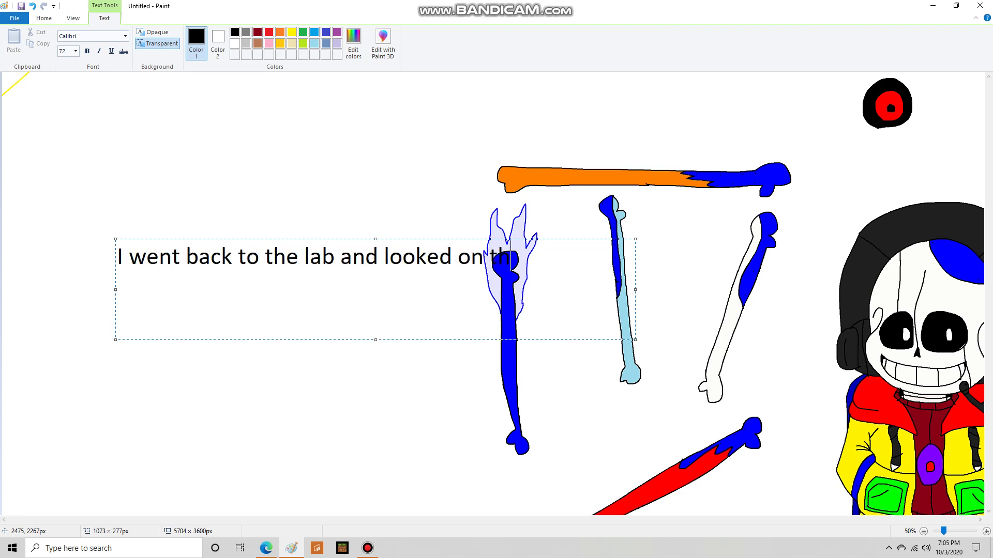
pyautogui.press('BackSpace')
pyautogui.press('BackSpace')
pyautogui.write('ble/')
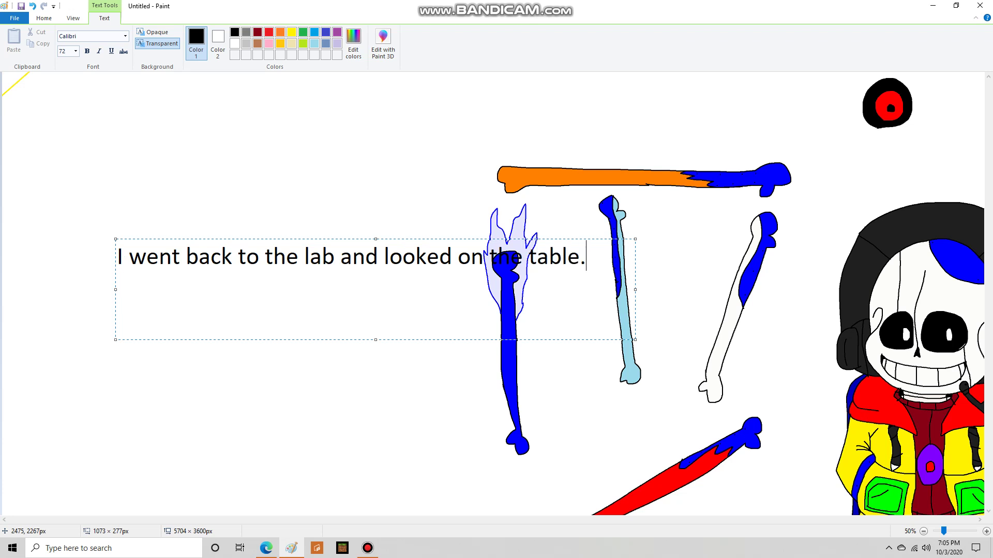
# Replace the text box's message with "On that table, was a cape and a purple button."
pyautogui.press('BackSpace')
pyautogui.press('BackSpace')
pyautogui.press('BackSpace')
pyautogui.press('BackSpace')
pyautogui.press('BackSpace')
pyautogui.press('BackSpace')
pyautogui.press('BackSpace')
pyautogui.press('BackSpace')
pyautogui.press('BackSpace')
pyautogui.press('BackSpace')
pyautogui.press('BackSpace')
pyautogui.press('BackSpace')
pyautogui.press('BackSpace')
pyautogui.press('BackSpace')
pyautogui.press('BackSpace')
pyautogui.press('BackSpace')
pyautogui.press('BackSpace')
pyautogui.press('BackSpace')
pyautogui.press('BackSpace')
pyautogui.press('BackSpace')
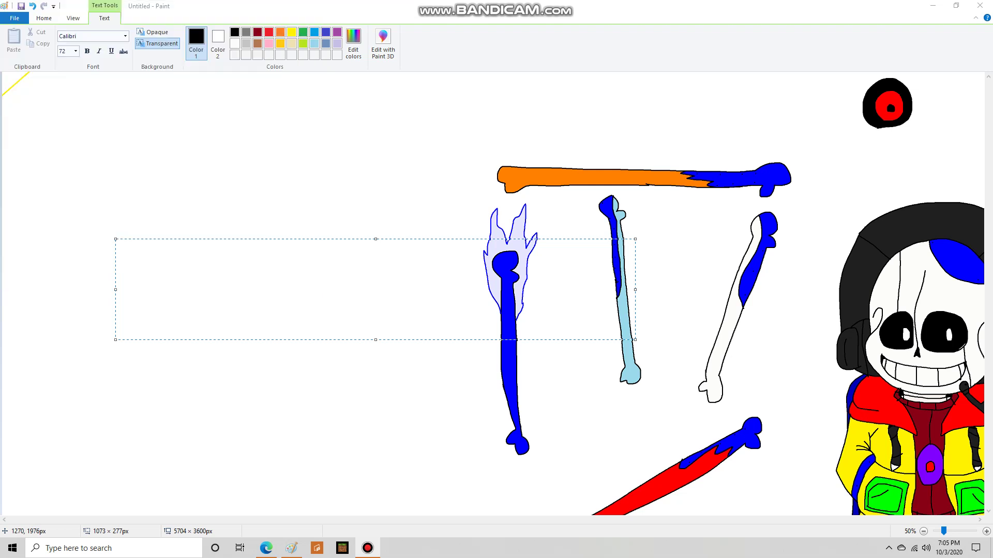
pyautogui.write('On that ')
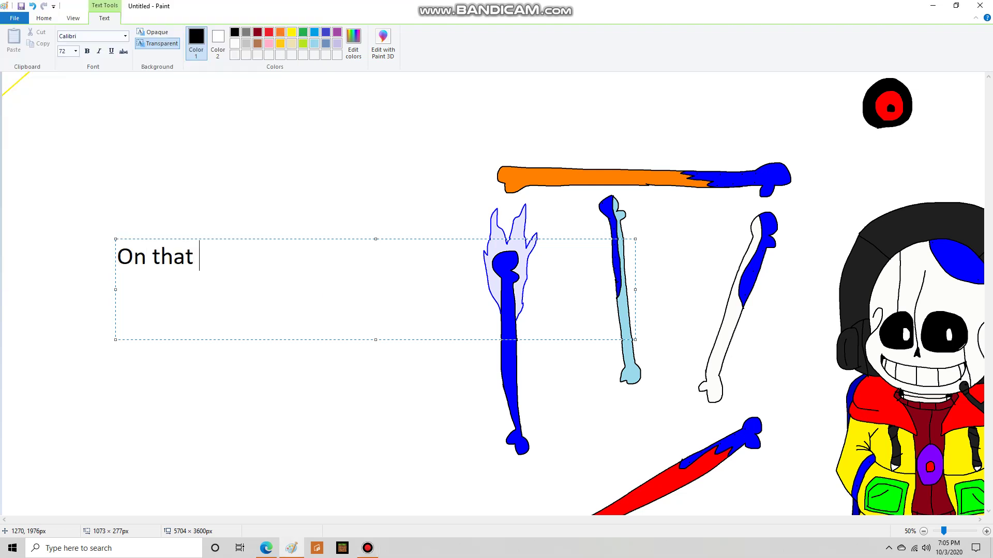
pyautogui.write('table, was a')
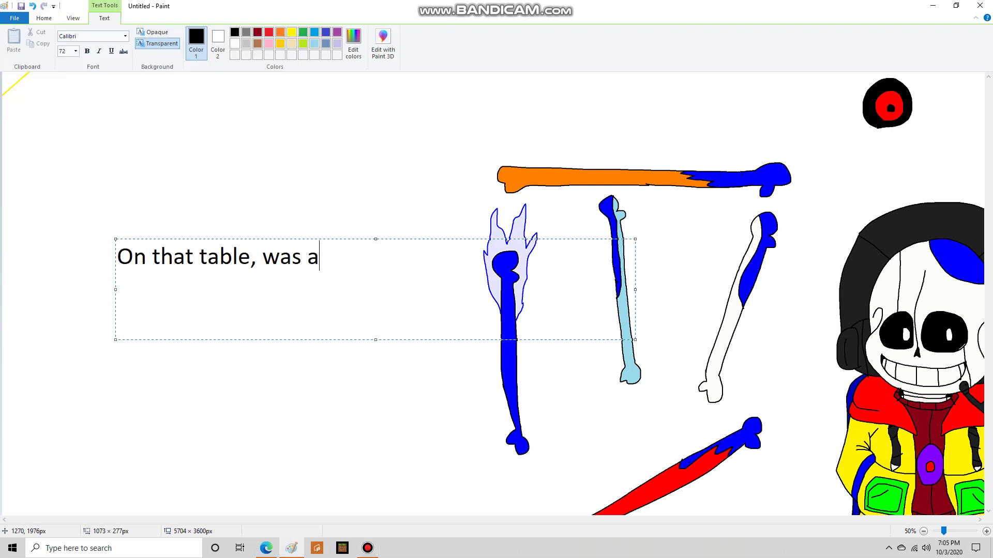
pyautogui.write(' cape')
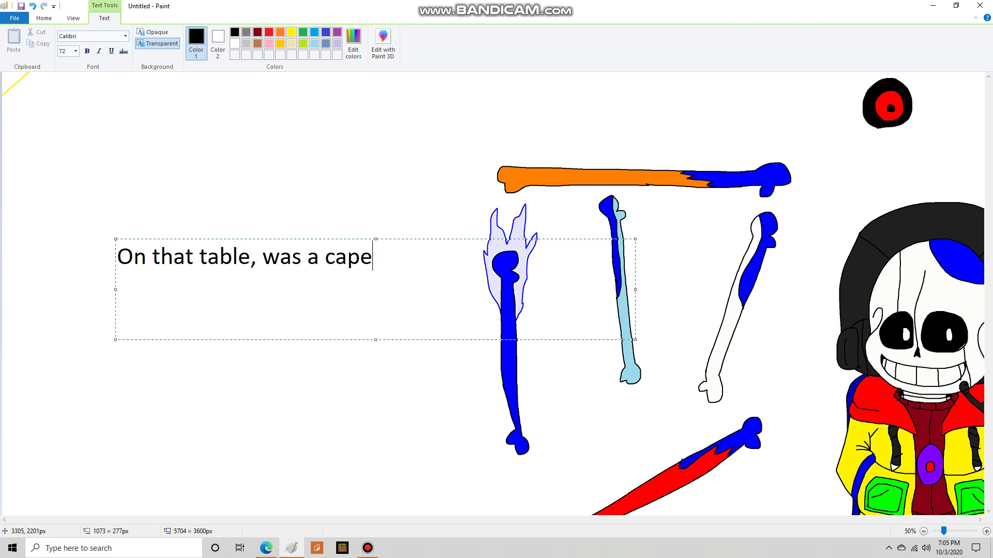
pyautogui.write(' and a purple button.')
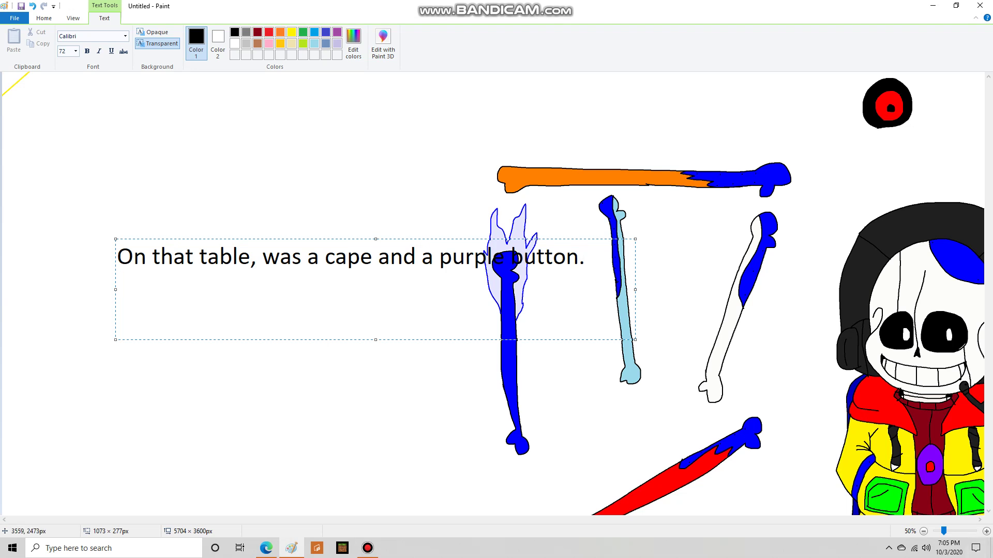
# Replace the text box's message with "This button could be placed on my shirt"
pyautogui.press('BackSpace')
pyautogui.press('BackSpace')
pyautogui.press('BackSpace')
pyautogui.press('BackSpace')
pyautogui.press('BackSpace')
pyautogui.press('BackSpace')
pyautogui.press('BackSpace')
pyautogui.press('BackSpace')
pyautogui.press('BackSpace')
pyautogui.press('BackSpace')
pyautogui.press('BackSpace')
pyautogui.press('BackSpace')
pyautogui.press('BackSpace')
pyautogui.press('BackSpace')
pyautogui.press('BackSpace')
pyautogui.press('BackSpace')
pyautogui.press('BackSpace')
pyautogui.press('BackSpace')
pyautogui.press('BackSpace')
pyautogui.press('BackSpace')
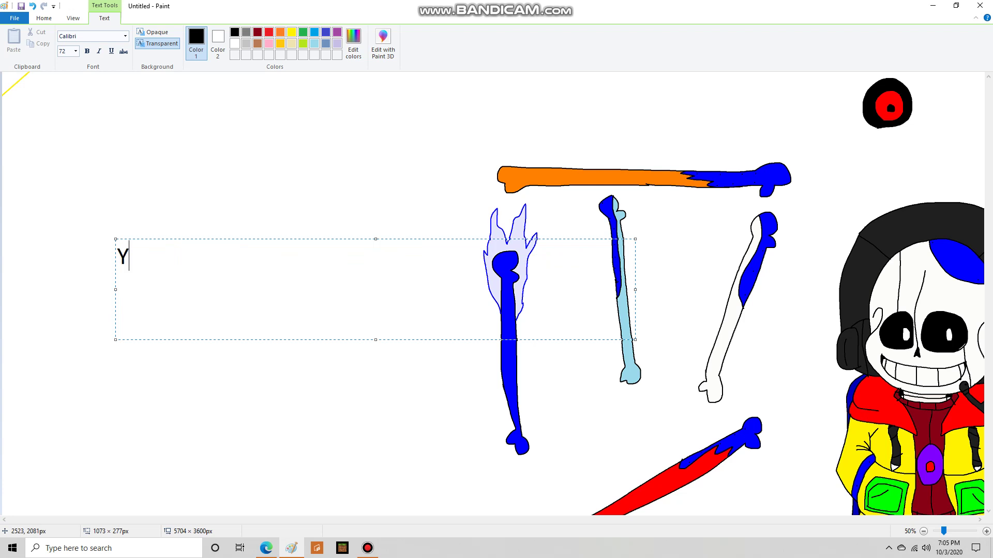
pyautogui.write('This butto')
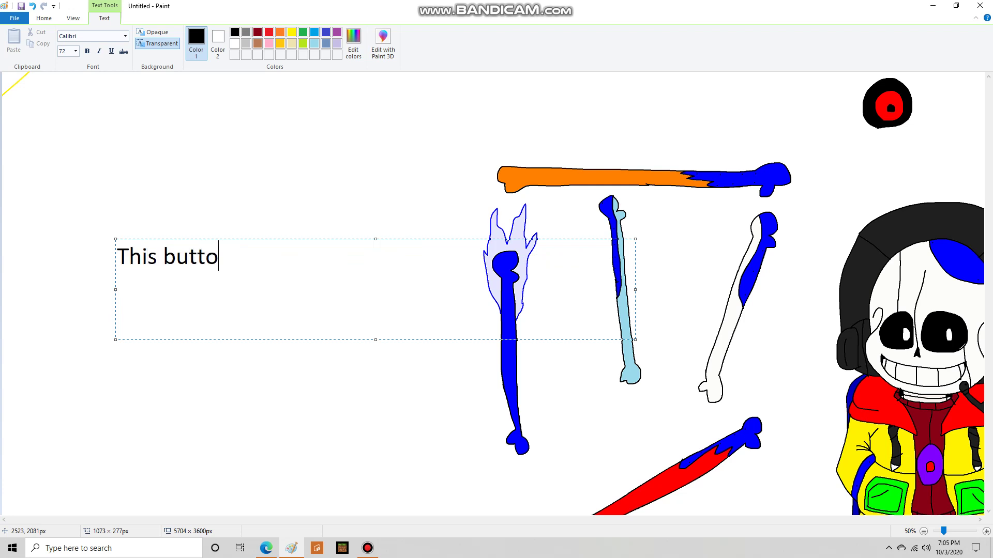
pyautogui.write('n could be plac')
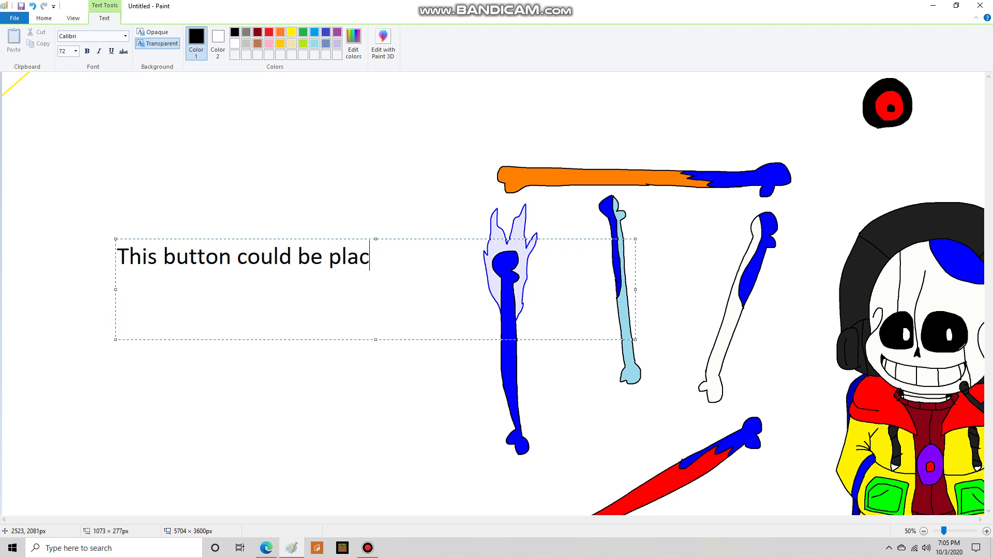
pyautogui.write('ed on my shirt')
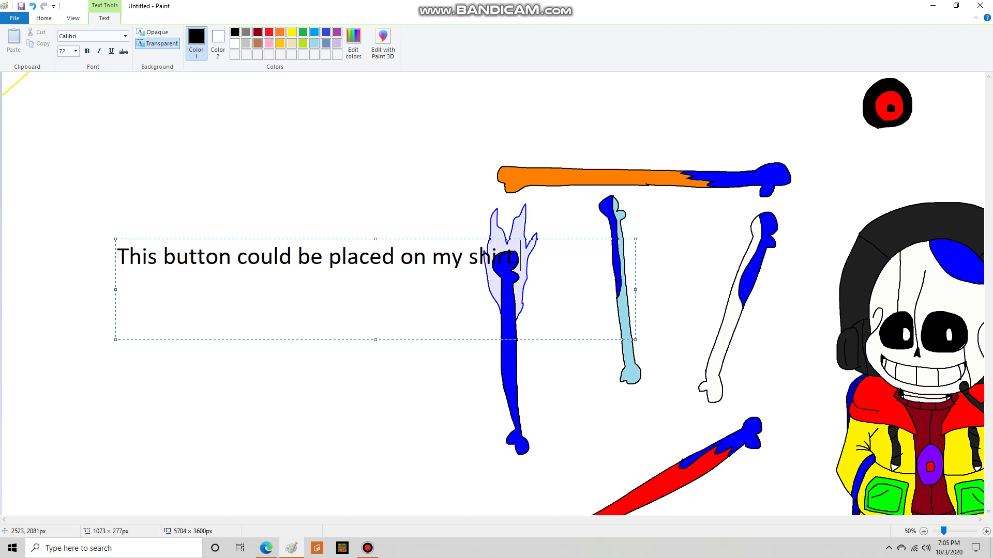
# Replace the text box's message with "Which, is what I did and it went straight in"
pyautogui.press('BackSpace')
pyautogui.press('BackSpace')
pyautogui.press('BackSpace')
pyautogui.press('BackSpace')
pyautogui.press('BackSpace')
pyautogui.press('BackSpace')
pyautogui.press('BackSpace')
pyautogui.press('BackSpace')
pyautogui.press('BackSpace')
pyautogui.press('BackSpace')
pyautogui.press('BackSpace')
pyautogui.press('BackSpace')
pyautogui.press('BackSpace')
pyautogui.press('BackSpace')
pyautogui.press('BackSpace')
pyautogui.press('BackSpace')
pyautogui.press('BackSpace')
pyautogui.press('BackSpace')
pyautogui.press('BackSpace')
pyautogui.press('BackSpace')
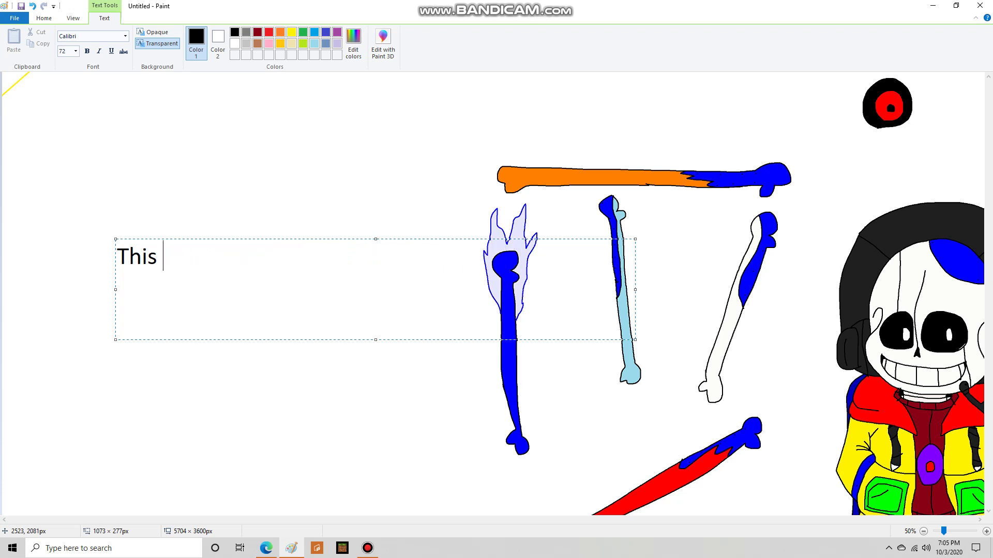
pyautogui.write('Which, is wh')
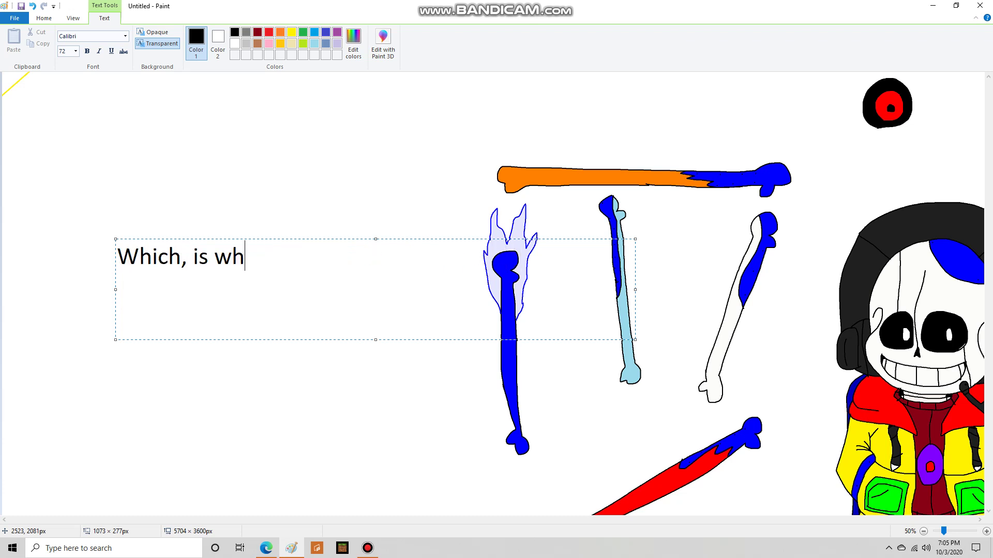
pyautogui.write('at I did and it ')
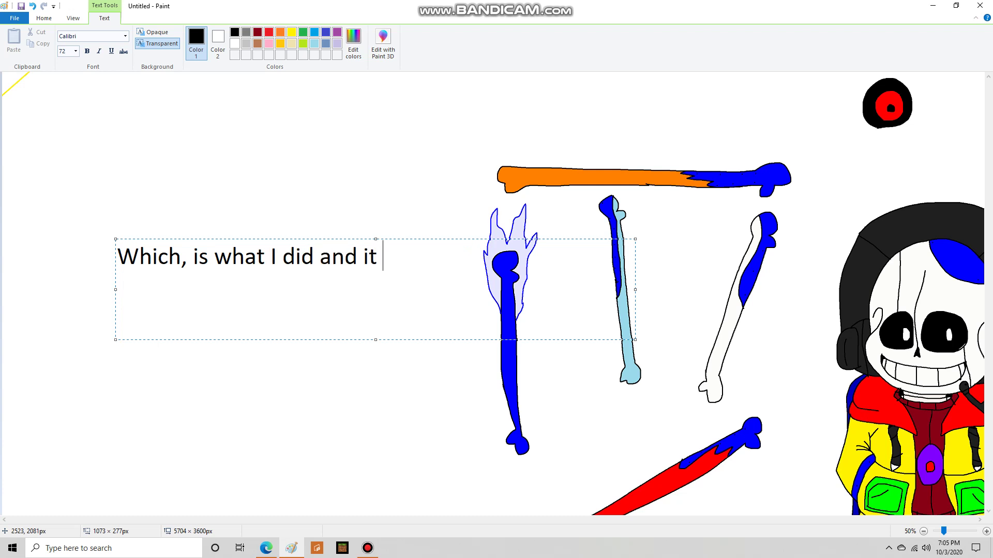
pyautogui.write('went straight in')
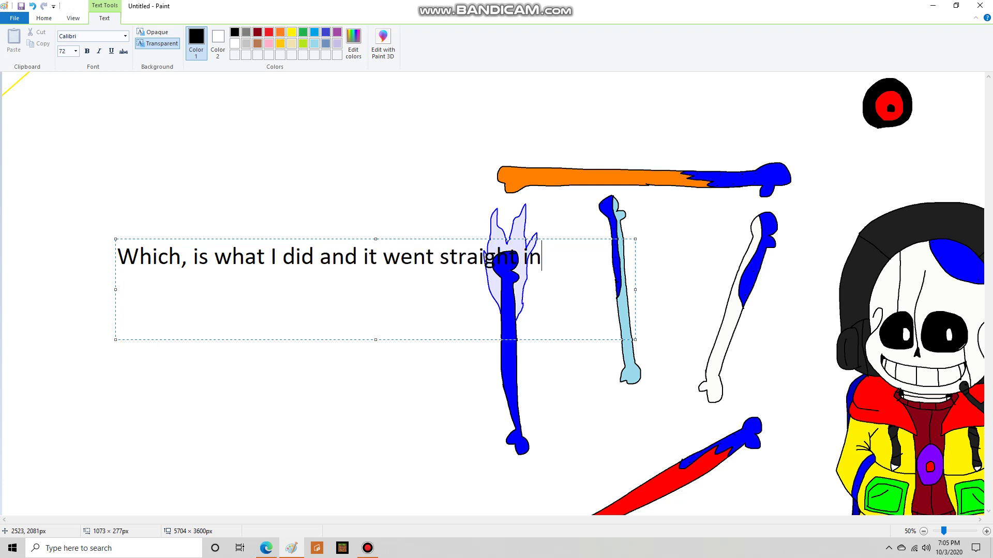
# Replace the text box's message with "People would think it was just a design of my shirt, but no"
pyautogui.press('BackSpace')
pyautogui.press('BackSpace')
pyautogui.press('BackSpace')
pyautogui.press('BackSpace')
pyautogui.press('BackSpace')
pyautogui.press('BackSpace')
pyautogui.press('BackSpace')
pyautogui.press('BackSpace')
pyautogui.press('BackSpace')
pyautogui.press('BackSpace')
pyautogui.press('BackSpace')
pyautogui.press('BackSpace')
pyautogui.press('BackSpace')
pyautogui.press('BackSpace')
pyautogui.press('BackSpace')
pyautogui.press('BackSpace')
pyautogui.press('BackSpace')
pyautogui.press('BackSpace')
pyautogui.press('BackSpace')
pyautogui.press('BackSpace')
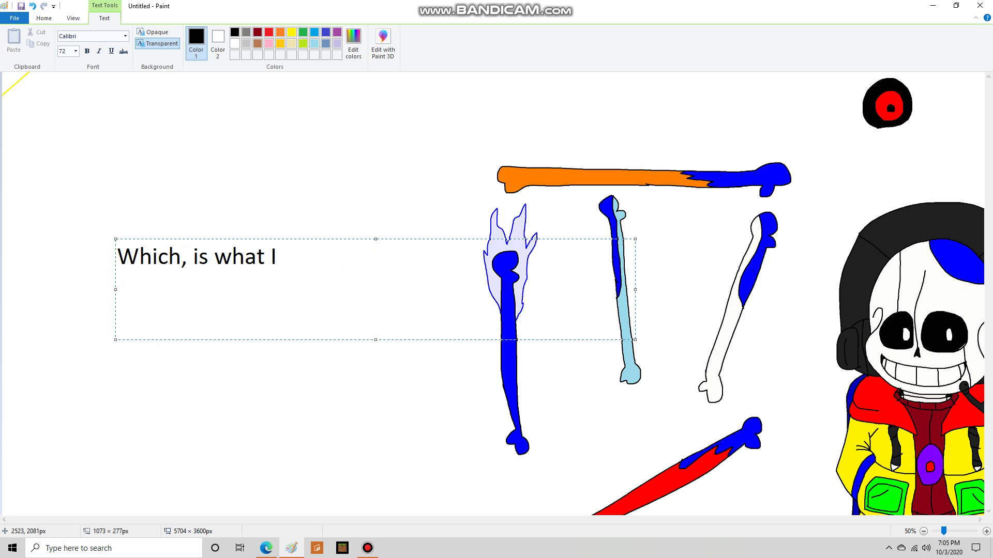
pyautogui.write('Pe')
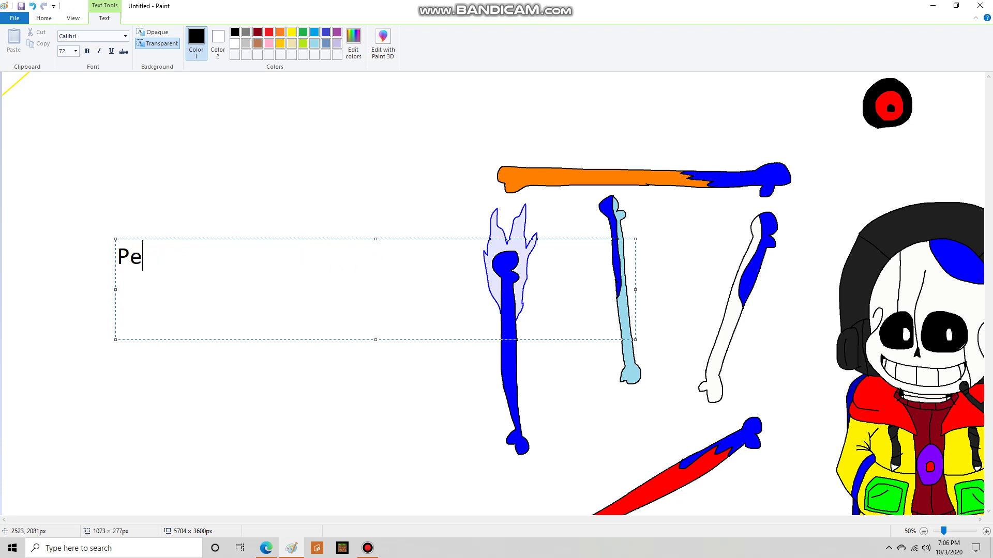
pyautogui.write('ople would think')
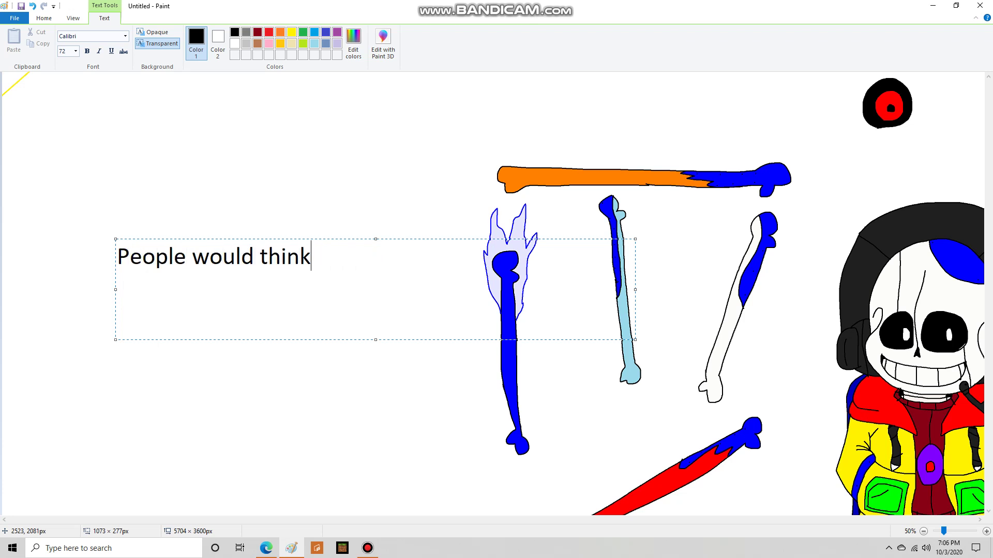
pyautogui.write(' it was just a d')
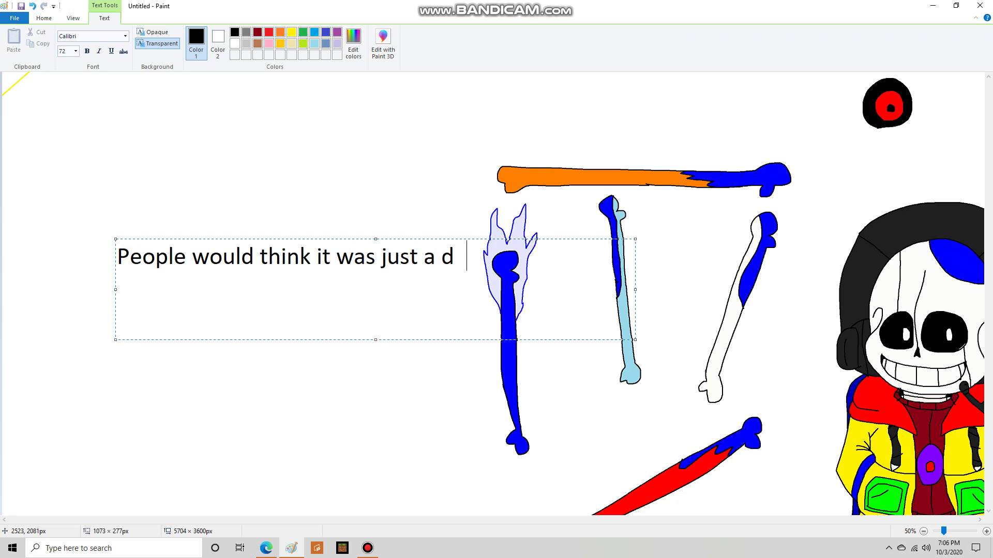
pyautogui.write('esign of my shirt, but no')
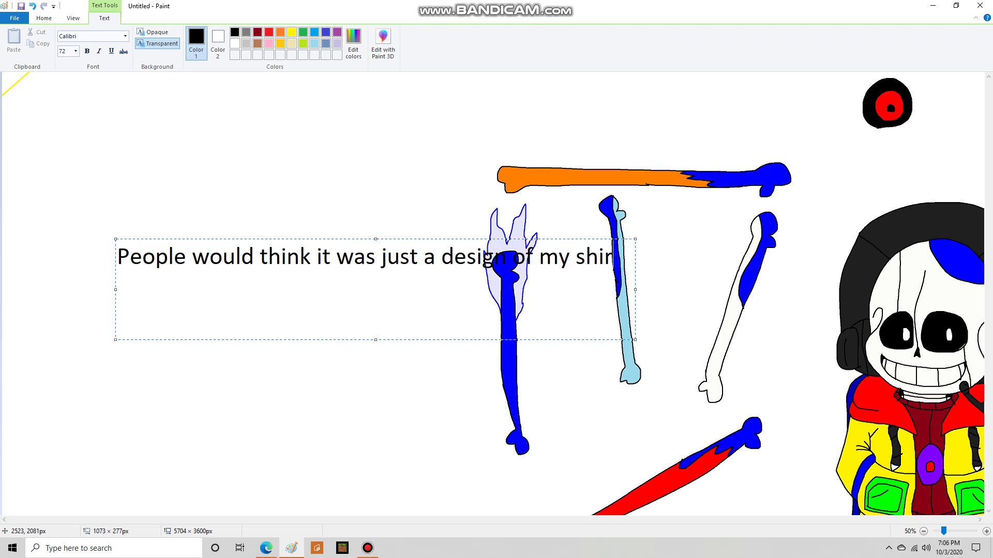
# Replace the text box's message with "It never came with it"
pyautogui.press('BackSpace')
pyautogui.press('BackSpace')
pyautogui.press('BackSpace')
pyautogui.press('BackSpace')
pyautogui.press('BackSpace')
pyautogui.press('BackSpace')
pyautogui.press('BackSpace')
pyautogui.press('BackSpace')
pyautogui.press('BackSpace')
pyautogui.press('BackSpace')
pyautogui.press('BackSpace')
pyautogui.press('BackSpace')
pyautogui.press('BackSpace')
pyautogui.press('BackSpace')
pyautogui.press('BackSpace')
pyautogui.press('BackSpace')
pyautogui.press('BackSpace')
pyautogui.press('BackSpace')
pyautogui.press('BackSpace')
pyautogui.press('BackSpace')
pyautogui.press('BackSpace')
pyautogui.press('BackSpace')
pyautogui.press('BackSpace')
pyautogui.press('BackSpace')
pyautogui.press('BackSpace')
pyautogui.press('BackSpace')
pyautogui.press('BackSpace')
pyautogui.press('BackSpace')
pyautogui.press('BackSpace')
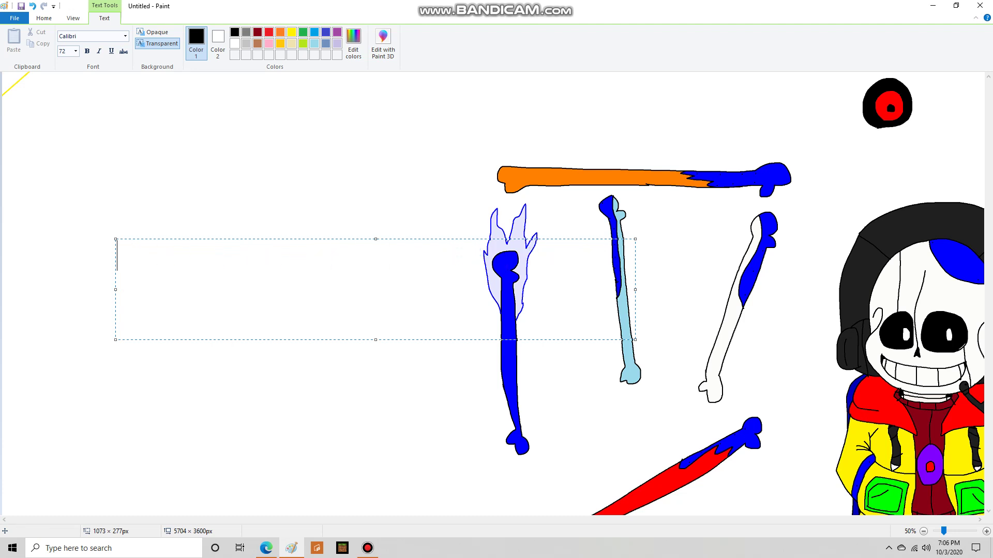
pyautogui.hotkey('alt', 'Tab')
pyautogui.write('It never came with it')
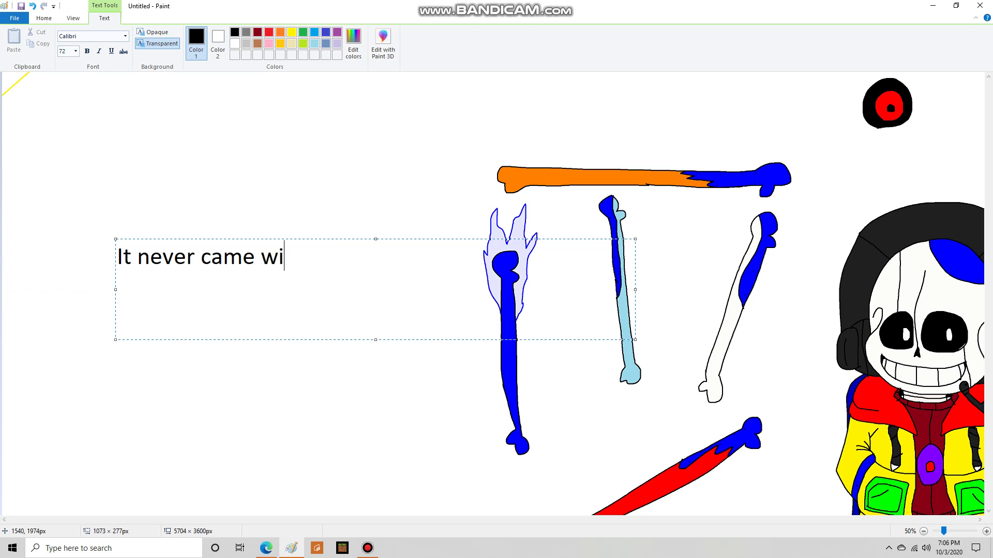
# Replace the text box's message with "The cape came with something, as well, but I could never figure it out"
pyautogui.press('BackSpace')
pyautogui.press('BackSpace')
pyautogui.press('BackSpace')
pyautogui.press('BackSpace')
pyautogui.press('BackSpace')
pyautogui.press('BackSpace')
pyautogui.press('BackSpace')
pyautogui.press('BackSpace')
pyautogui.press('BackSpace')
pyautogui.press('BackSpace')
pyautogui.press('BackSpace')
pyautogui.press('BackSpace')
pyautogui.press('BackSpace')
pyautogui.press('BackSpace')
pyautogui.press('BackSpace')
pyautogui.press('BackSpace')
pyautogui.press('BackSpace')
pyautogui.press('BackSpace')
pyautogui.press('BackSpace')
pyautogui.press('BackSpace')
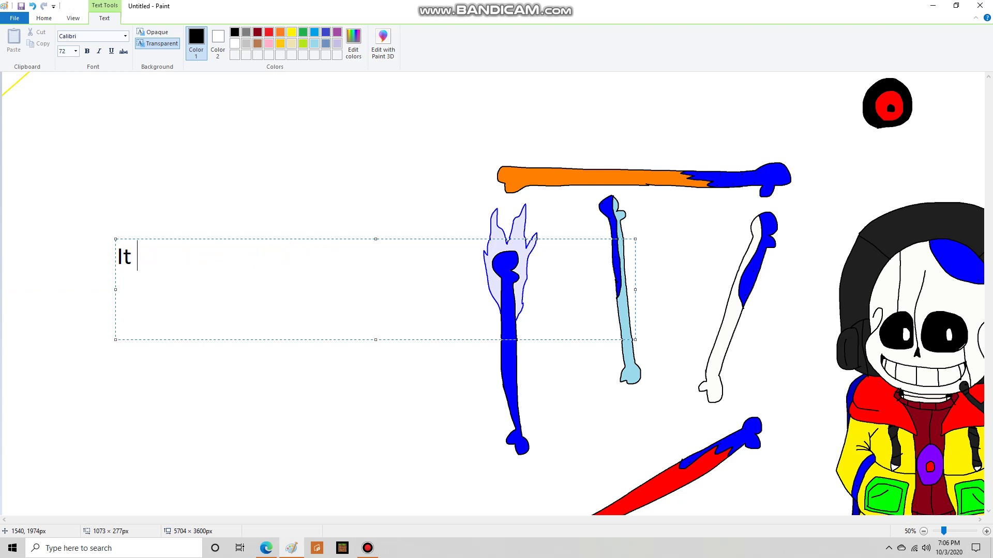
pyautogui.write('The cape came')
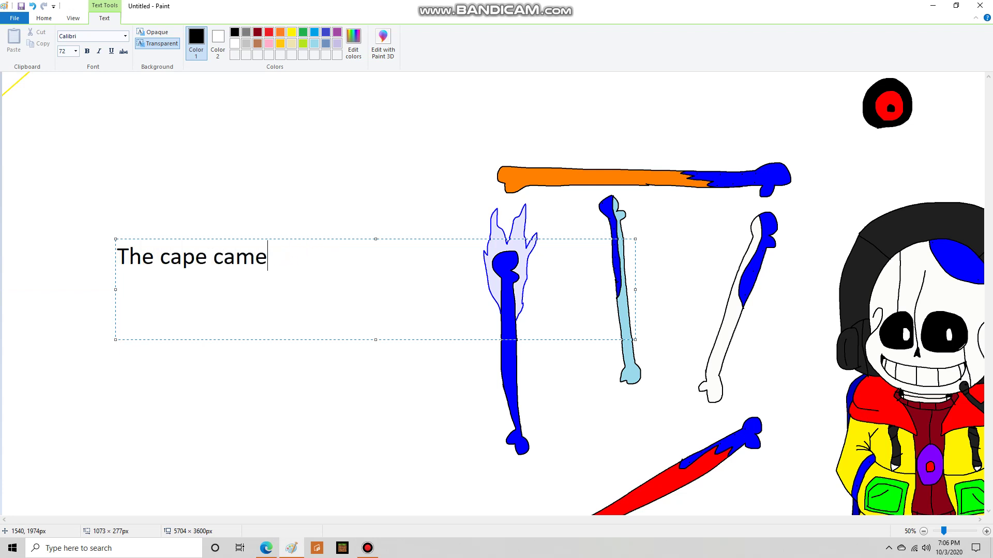
pyautogui.write(' with something,')
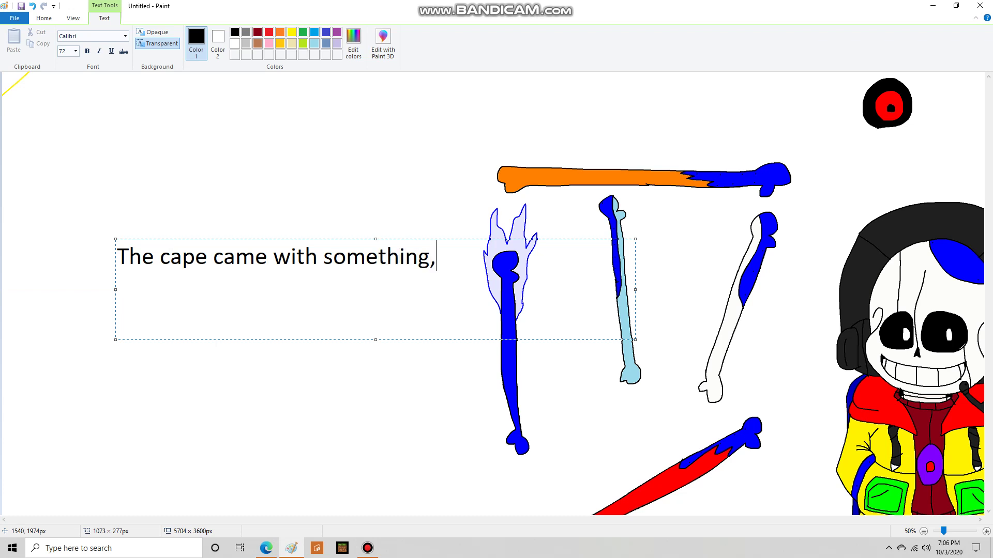
pyautogui.write(' as well, but I ')
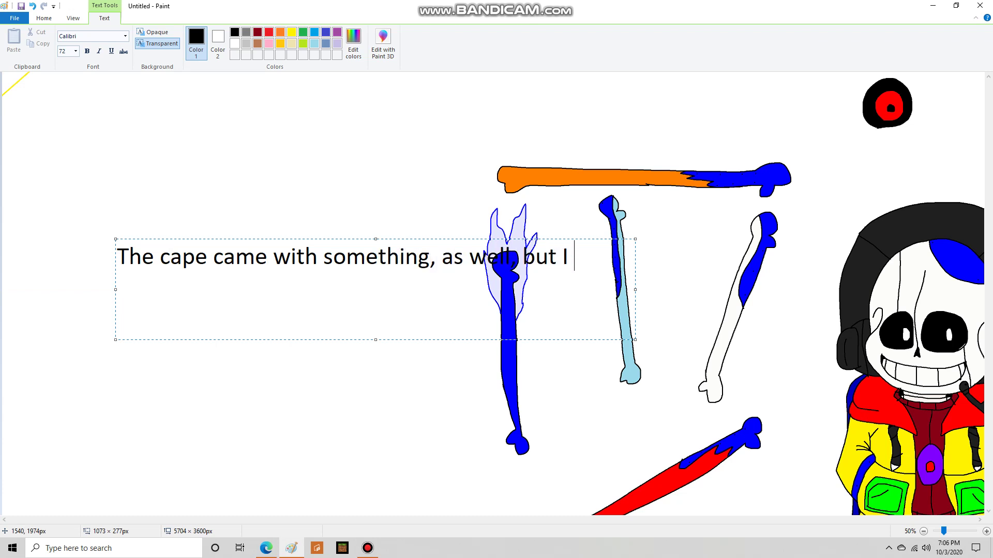
pyautogui.write('could never fi')
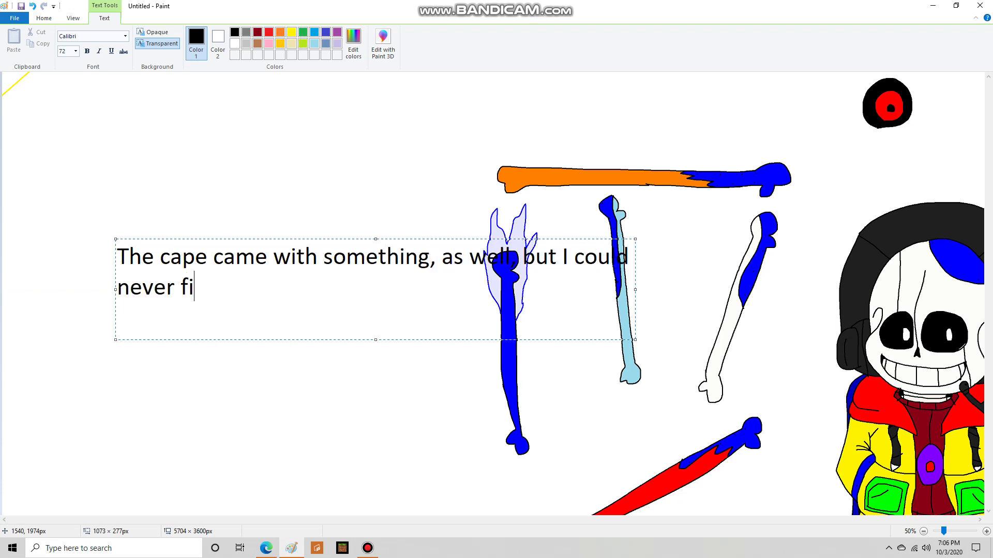
pyautogui.write('gure it ou')
# Replace the text box's message with "All that would pop out sometimes, was a arm and hand."
pyautogui.press('BackSpace')
pyautogui.press('BackSpace')
pyautogui.press('BackSpace')
pyautogui.press('BackSpace')
pyautogui.press('BackSpace')
pyautogui.press('BackSpace')
pyautogui.press('BackSpace')
pyautogui.press('BackSpace')
pyautogui.press('BackSpace')
pyautogui.press('BackSpace')
pyautogui.press('BackSpace')
pyautogui.press('BackSpace')
pyautogui.press('BackSpace')
pyautogui.press('BackSpace')
pyautogui.press('BackSpace')
pyautogui.press('BackSpace')
pyautogui.press('BackSpace')
pyautogui.press('BackSpace')
pyautogui.press('BackSpace')
pyautogui.press('BackSpace')
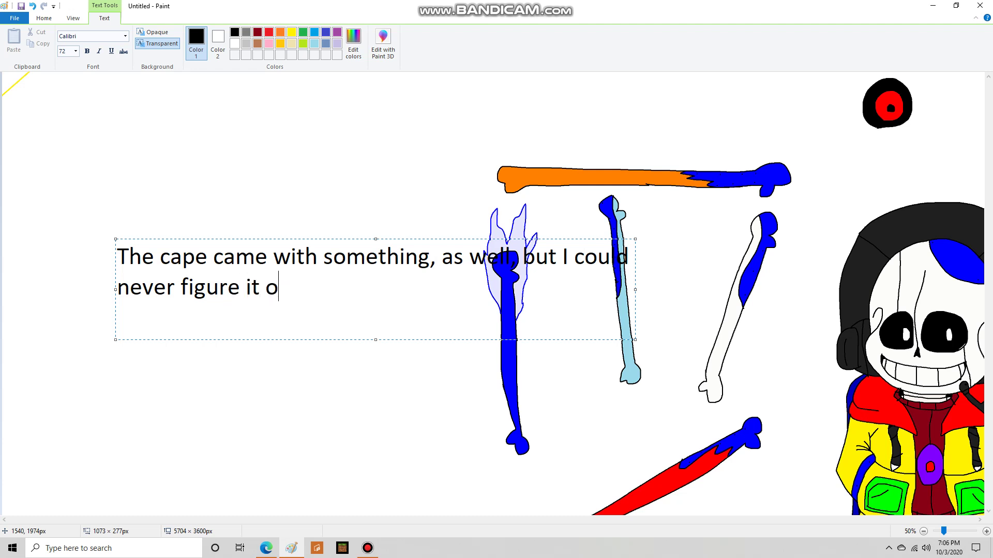
pyautogui.press('BackSpace')
pyautogui.press('BackSpace')
pyautogui.press('BackSpace')
pyautogui.press('BackSpace')
pyautogui.press('BackSpace')
pyautogui.press('BackSpace')
pyautogui.press('BackSpace')
pyautogui.press('BackSpace')
pyautogui.press('BackSpace')
pyautogui.press('BackSpace')
pyautogui.press('BackSpace')
pyautogui.press('BackSpace')
pyautogui.press('BackSpace')
pyautogui.press('BackSpace')
pyautogui.press('BackSpace')
pyautogui.press('BackSpace')
pyautogui.press('BackSpace')
pyautogui.press('BackSpace')
pyautogui.press('BackSpace')
pyautogui.press('BackSpace')
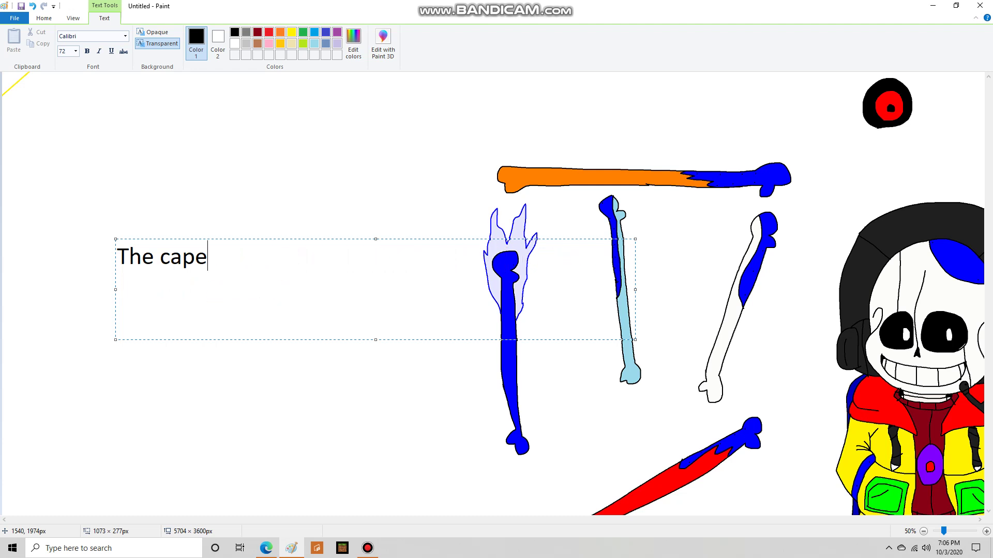
pyautogui.write('All that would poop')
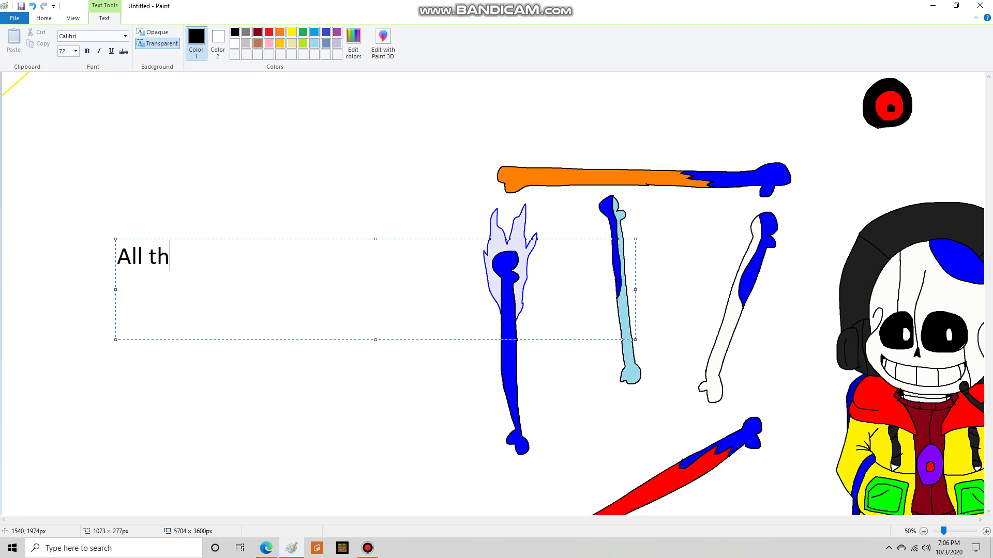
pyautogui.press('BackSpace')
pyautogui.press('BackSpace')
pyautogui.press('BackSpace')
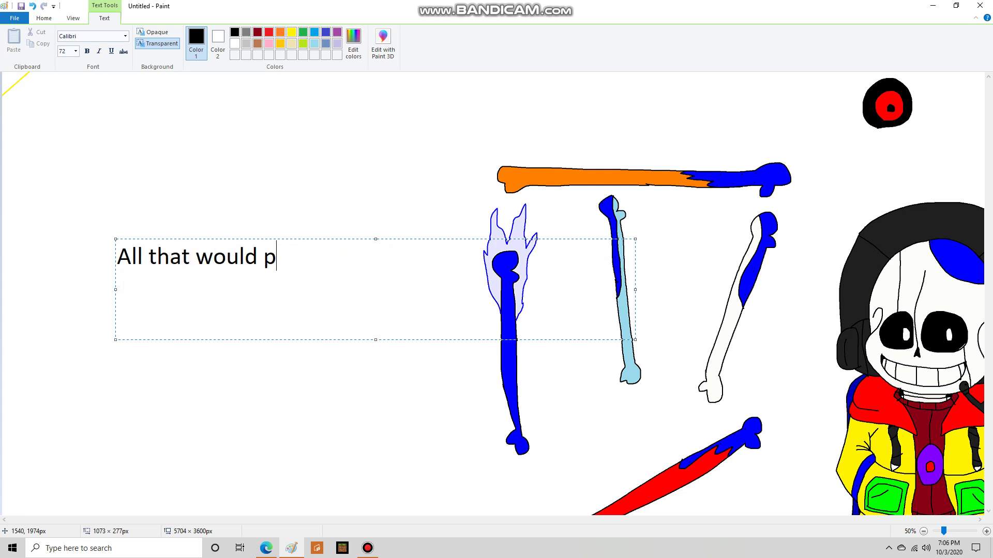
pyautogui.write('ould pop out sometimes, was')
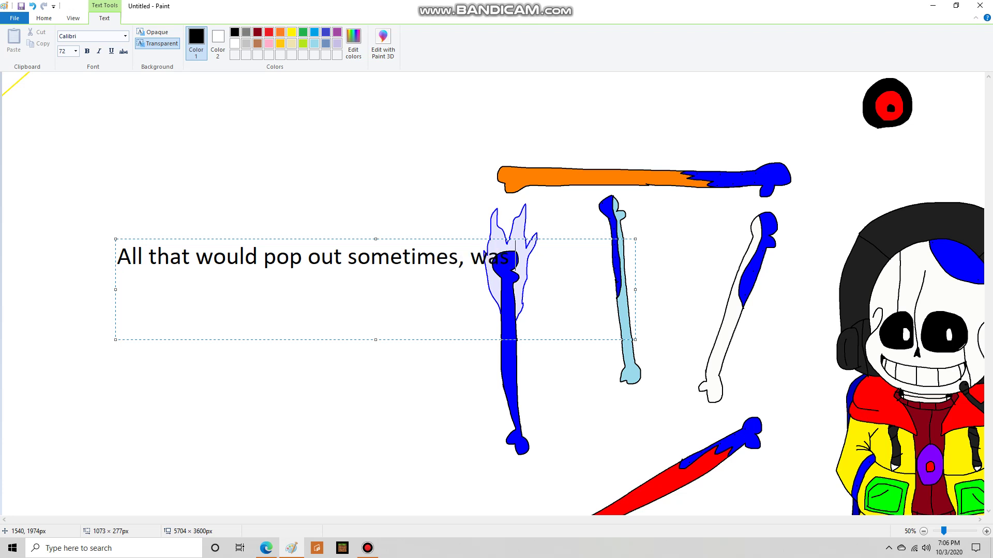
pyautogui.write(' a arm and hand.')
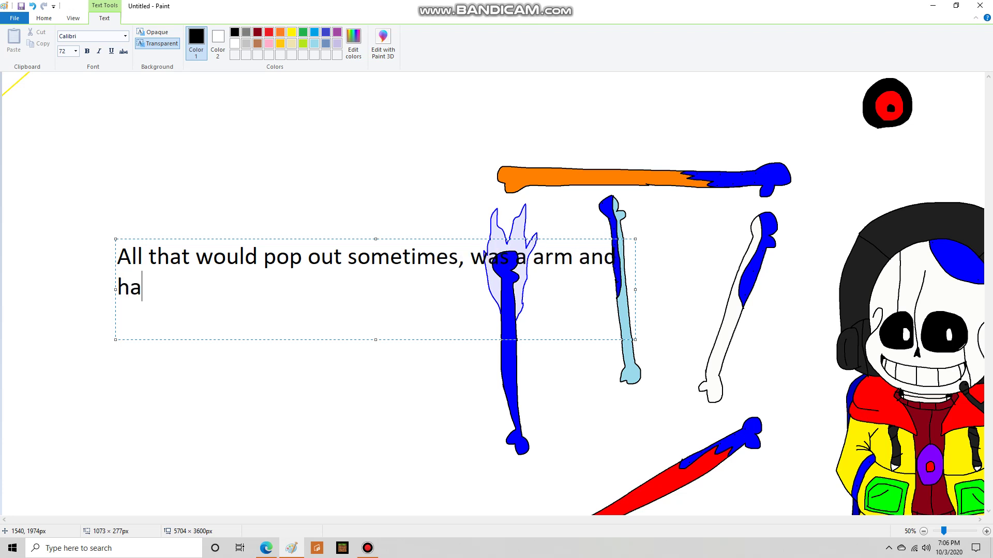
# Replace the text box's message with "But other than that, that's all that came out."
pyautogui.press('BackSpace')
pyautogui.press('BackSpace')
pyautogui.press('BackSpace')
pyautogui.press('BackSpace')
pyautogui.press('BackSpace')
pyautogui.press('BackSpace')
pyautogui.press('BackSpace')
pyautogui.press('BackSpace')
pyautogui.press('BackSpace')
pyautogui.press('BackSpace')
pyautogui.press('BackSpace')
pyautogui.press('BackSpace')
pyautogui.press('BackSpace')
pyautogui.press('BackSpace')
pyautogui.press('BackSpace')
pyautogui.press('BackSpace')
pyautogui.press('BackSpace')
pyautogui.press('BackSpace')
pyautogui.press('BackSpace')
pyautogui.press('BackSpace')
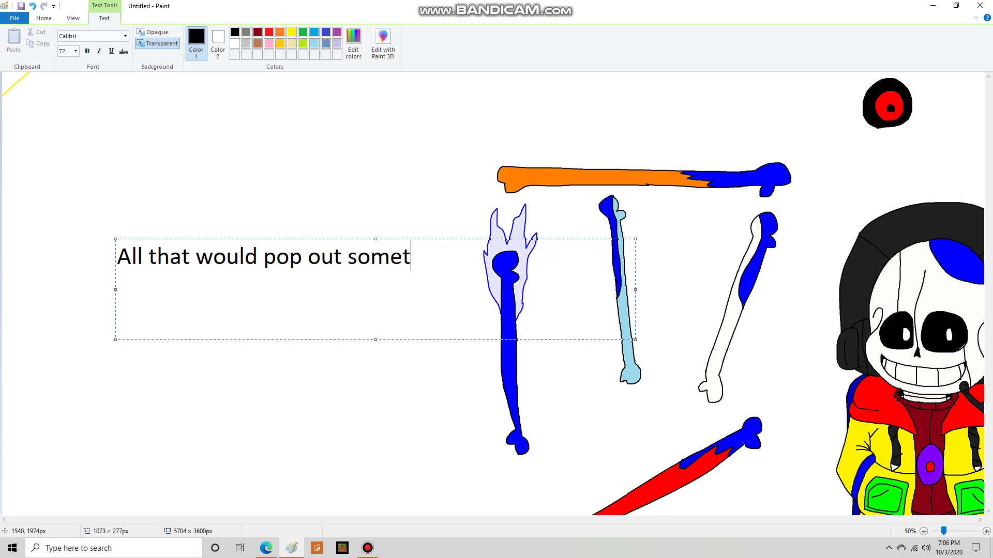
pyautogui.press('BackSpace')
pyautogui.press('BackSpace')
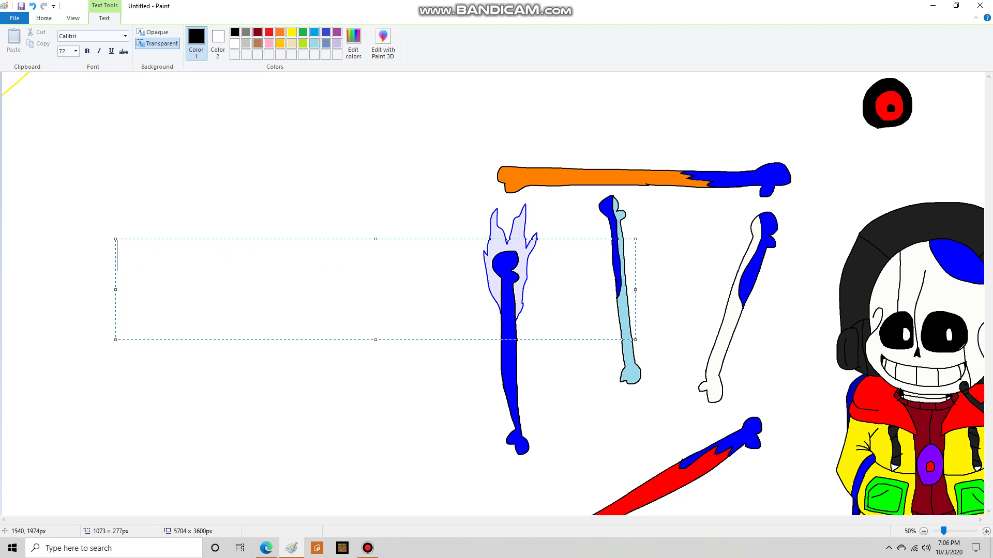
pyautogui.write('But other than ')
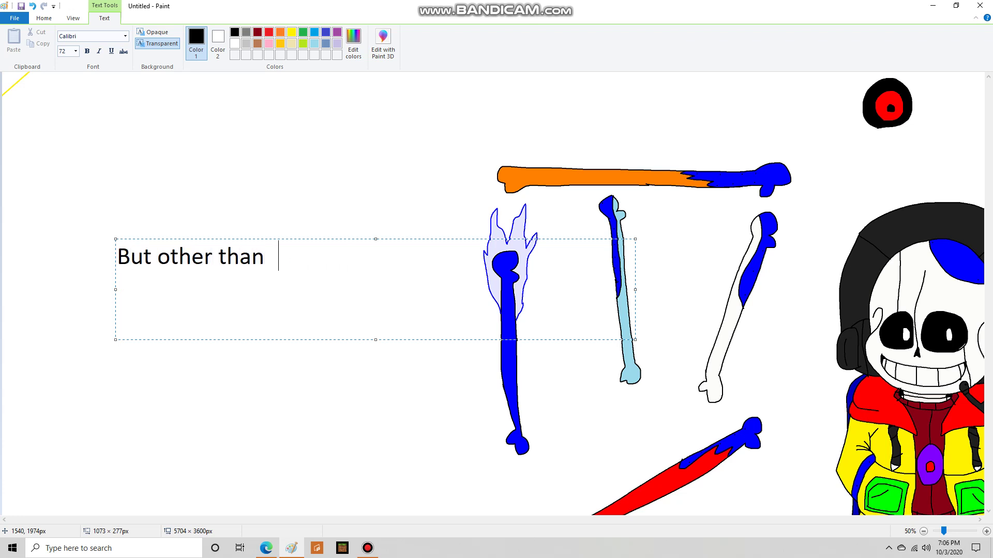
pyautogui.write("that, that's al")
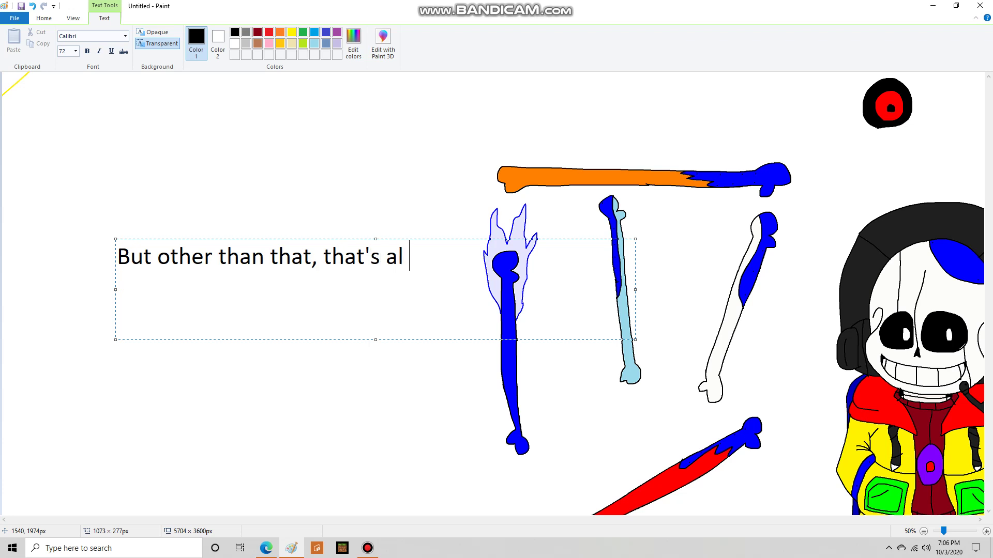
pyautogui.write('l that came out.')
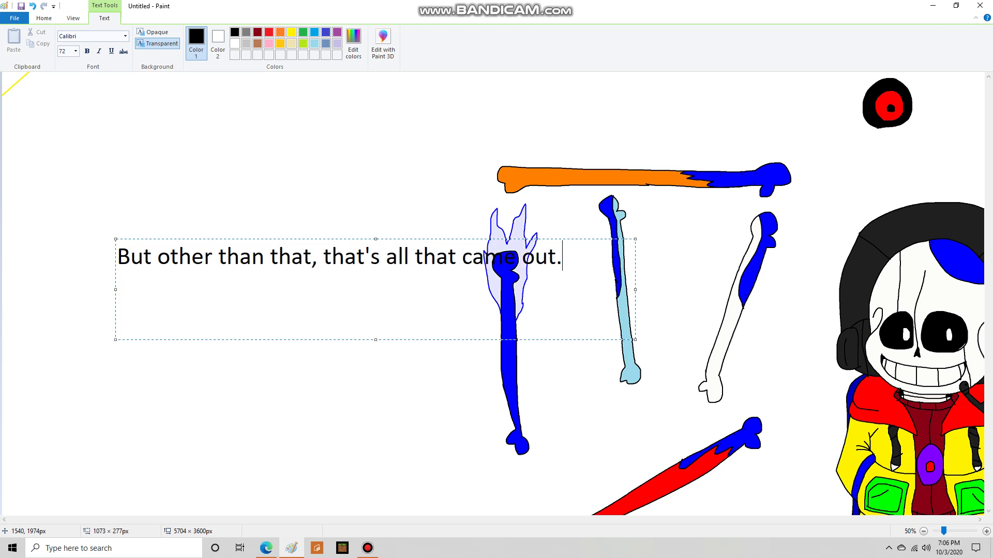
# Replace the text box's message with "And afterwards, I just went with my brothers to Snowdin and we live there now."
pyautogui.press('BackSpace')
pyautogui.press('BackSpace')
pyautogui.press('BackSpace')
pyautogui.press('BackSpace')
pyautogui.press('BackSpace')
pyautogui.press('BackSpace')
pyautogui.press('BackSpace')
pyautogui.press('BackSpace')
pyautogui.press('BackSpace')
pyautogui.press('BackSpace')
pyautogui.press('BackSpace')
pyautogui.press('BackSpace')
pyautogui.press('BackSpace')
pyautogui.press('BackSpace')
pyautogui.press('BackSpace')
pyautogui.press('BackSpace')
pyautogui.press('BackSpace')
pyautogui.press('BackSpace')
pyautogui.press('BackSpace')
pyautogui.press('BackSpace')
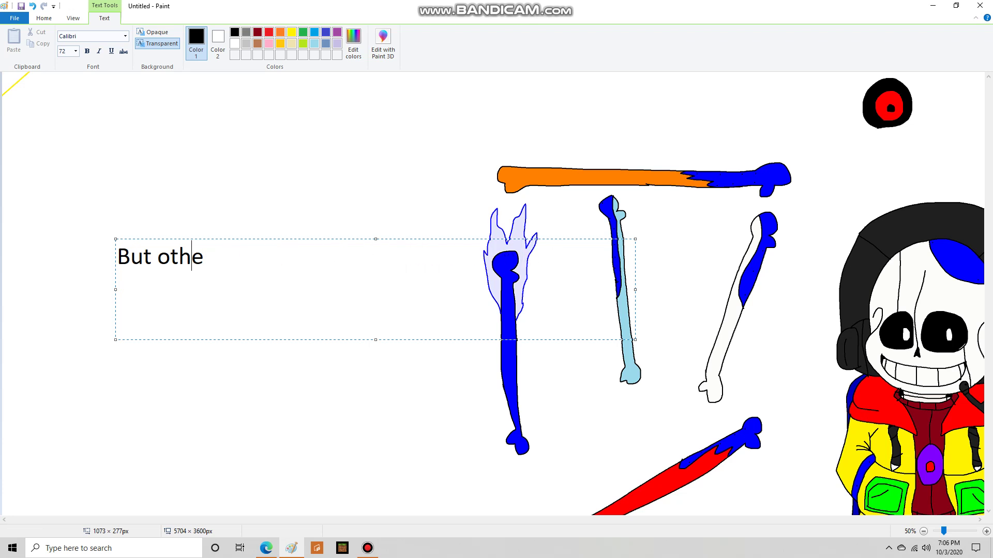
pyautogui.click(367, 548)
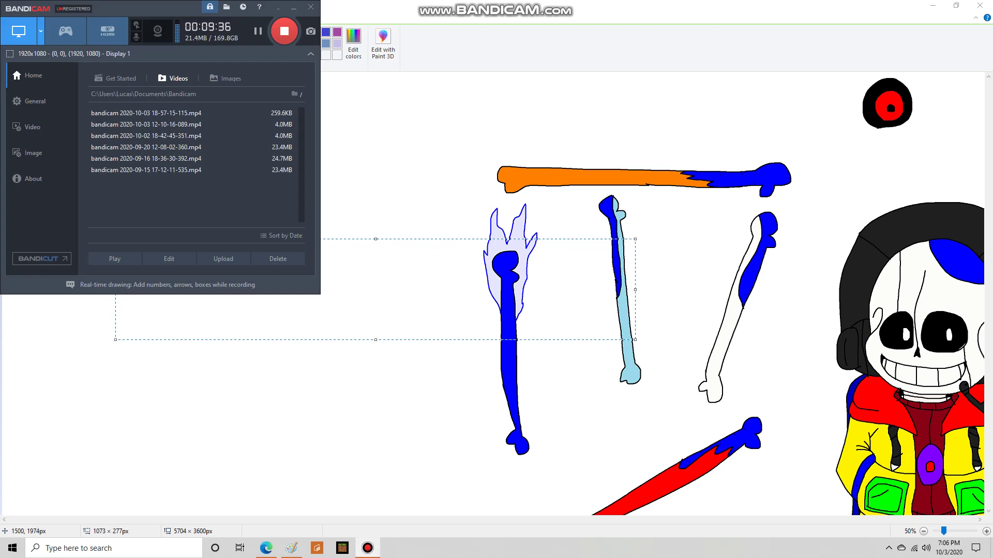
pyautogui.hotkey('alt', 'Tab')
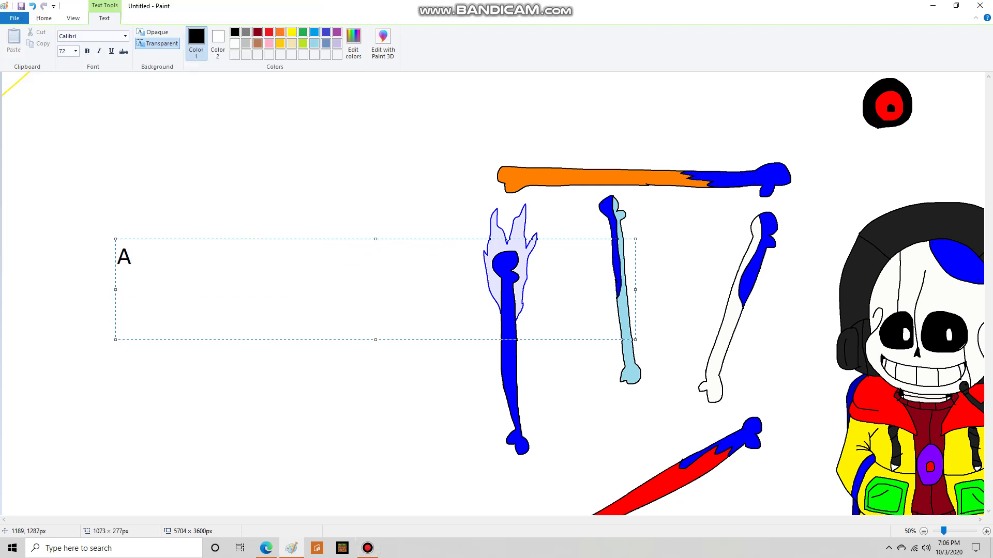
pyautogui.press('BackSpace')
pyautogui.write('And afterward')
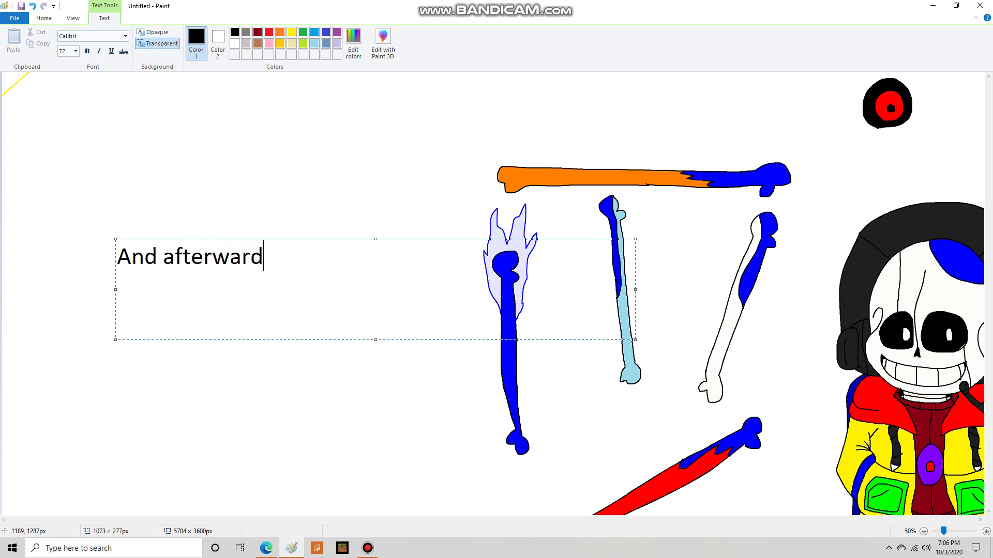
pyautogui.write('s, I just wen')
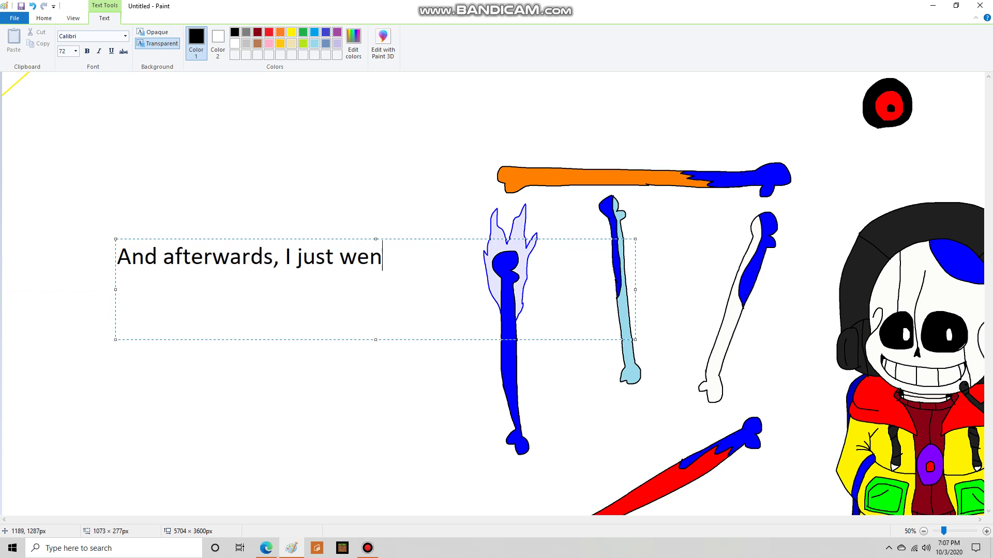
pyautogui.write('t with ')
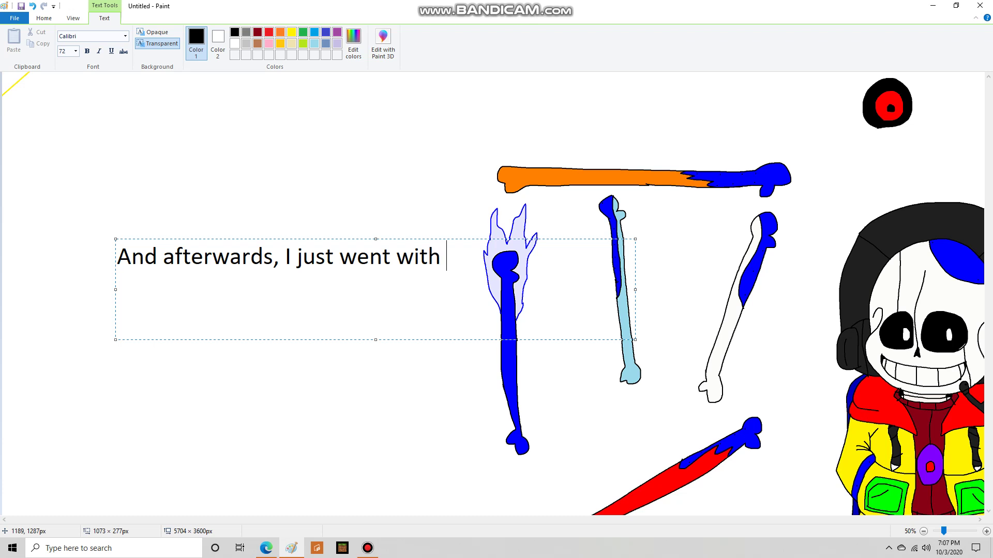
pyautogui.write('my brothers to')
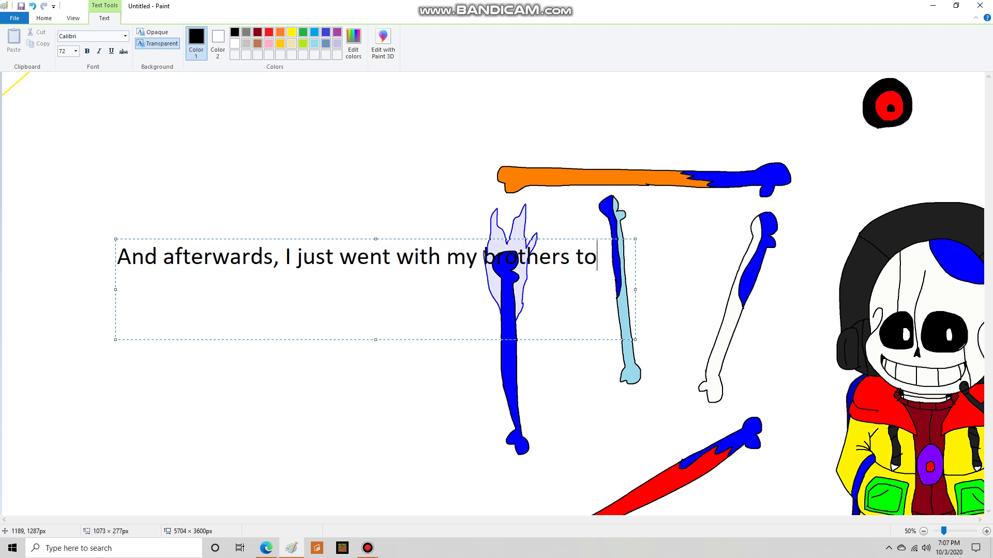
pyautogui.write(' Snowdin ')
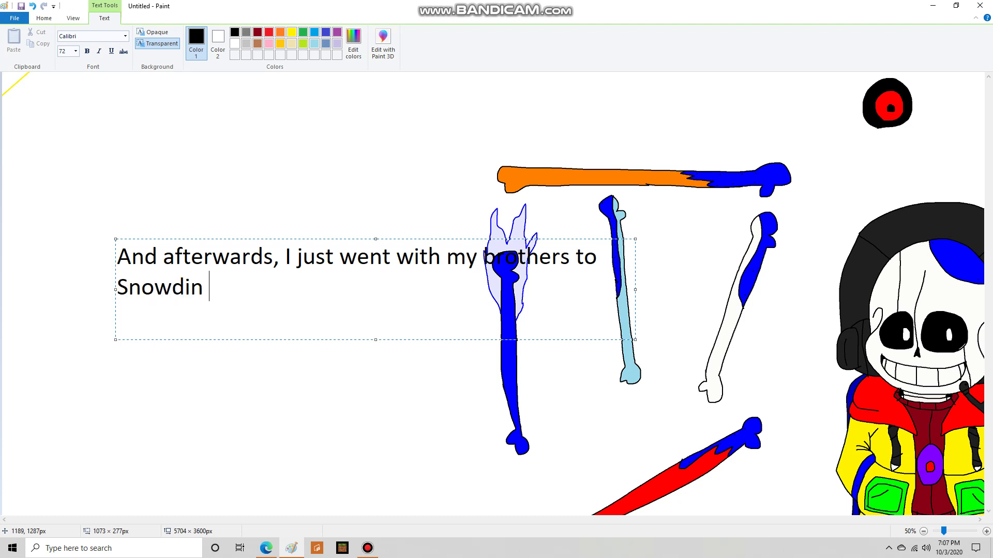
pyautogui.write('and we live')
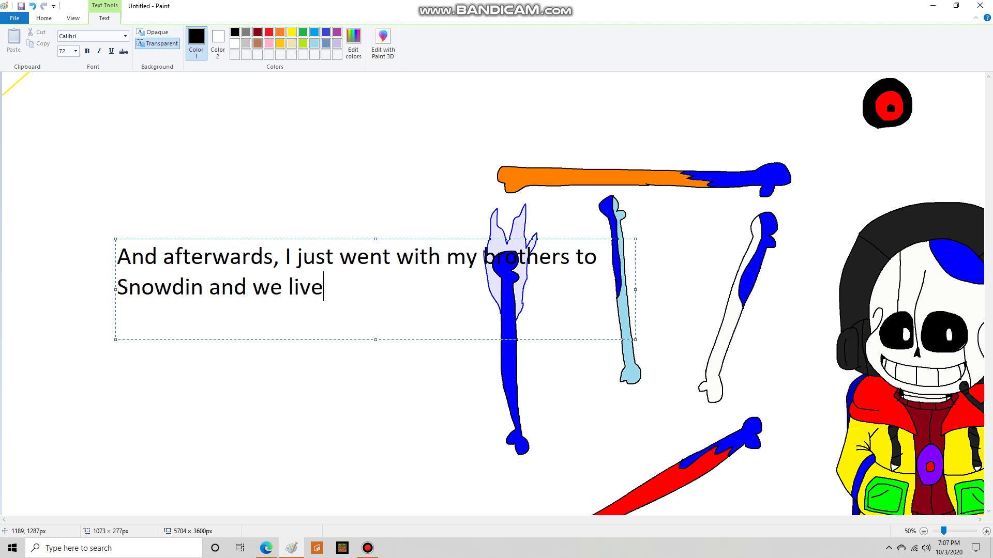
pyautogui.write(' there now.')
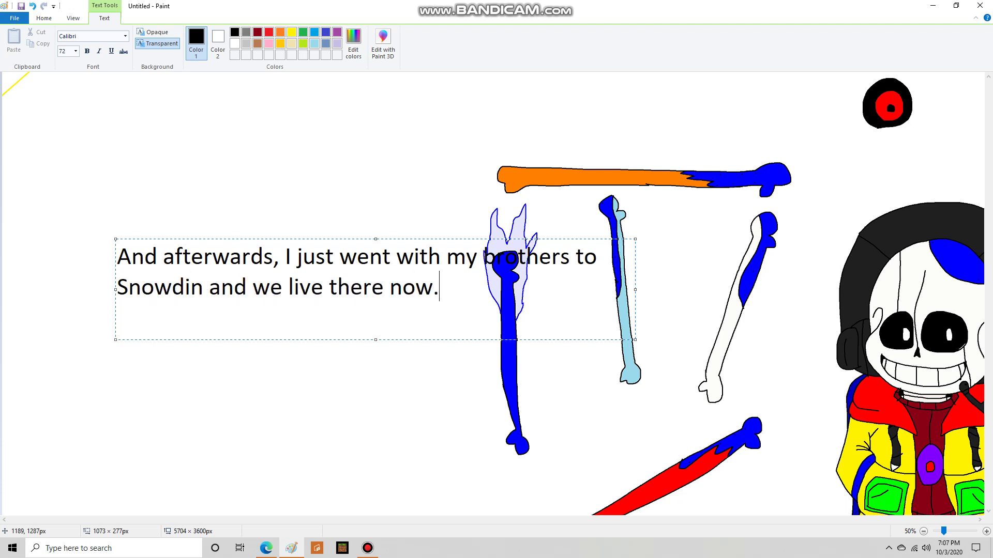
# Clear the message about moving to Snowdin from the text box
pyautogui.press('BackSpace')
pyautogui.press('BackSpace')
pyautogui.press('BackSpace')
pyautogui.press('BackSpace')
pyautogui.press('BackSpace')
pyautogui.press('BackSpace')
pyautogui.press('BackSpace')
pyautogui.press('BackSpace')
pyautogui.press('BackSpace')
pyautogui.press('BackSpace')
pyautogui.press('BackSpace')
pyautogui.press('BackSpace')
pyautogui.press('BackSpace')
pyautogui.press('BackSpace')
pyautogui.press('BackSpace')
pyautogui.press('BackSpace')
pyautogui.press('BackSpace')
pyautogui.press('BackSpace')
pyautogui.press('BackSpace')
pyautogui.press('BackSpace')
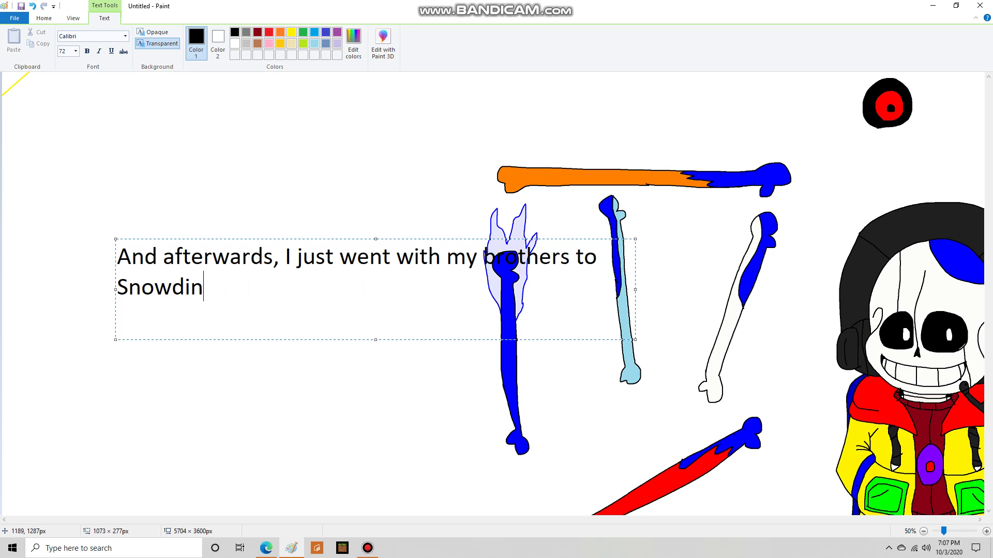